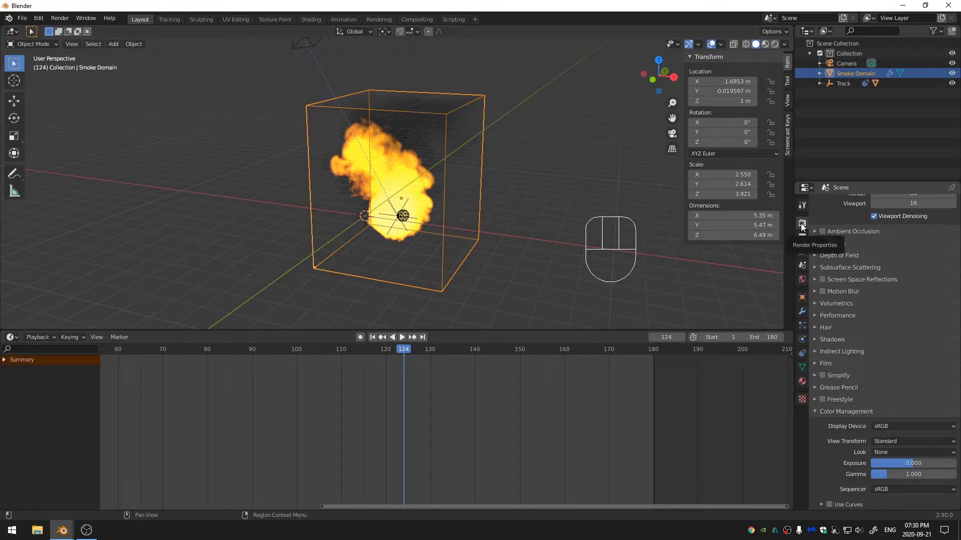
# - Set the render engine to Cycles and the render device to GPU Compute
pyautogui.scroll(2, 841, 230)
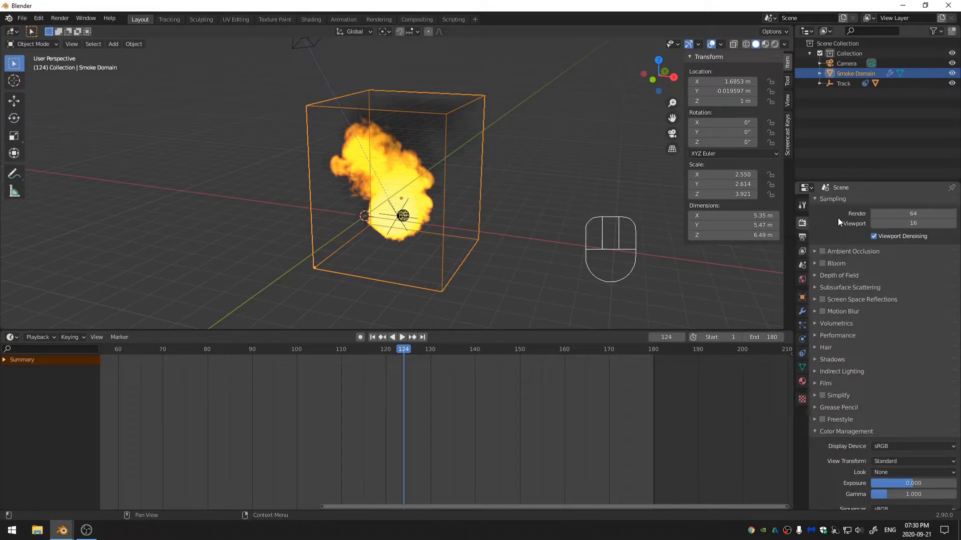
pyautogui.click(900, 203)
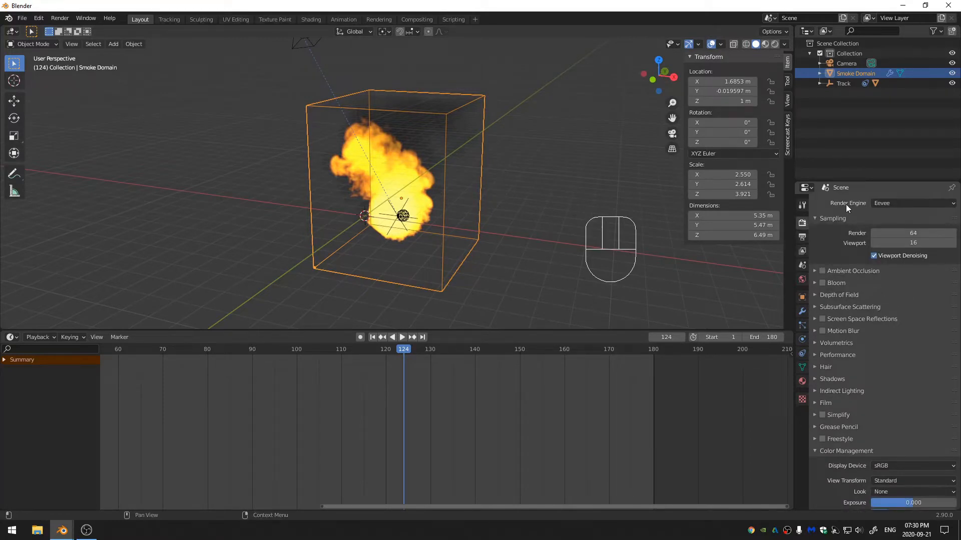
pyautogui.click(890, 203)
pyautogui.click(891, 241)
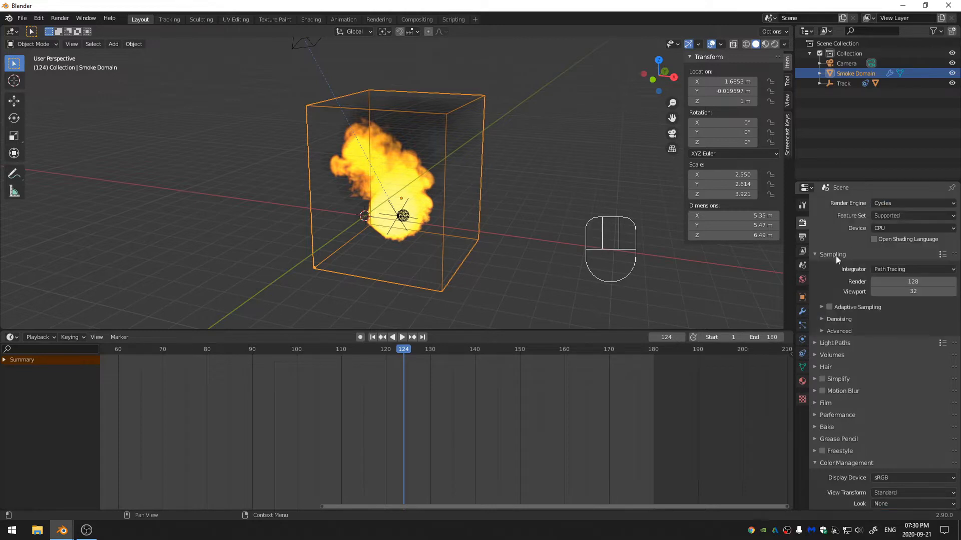
pyautogui.click(894, 229)
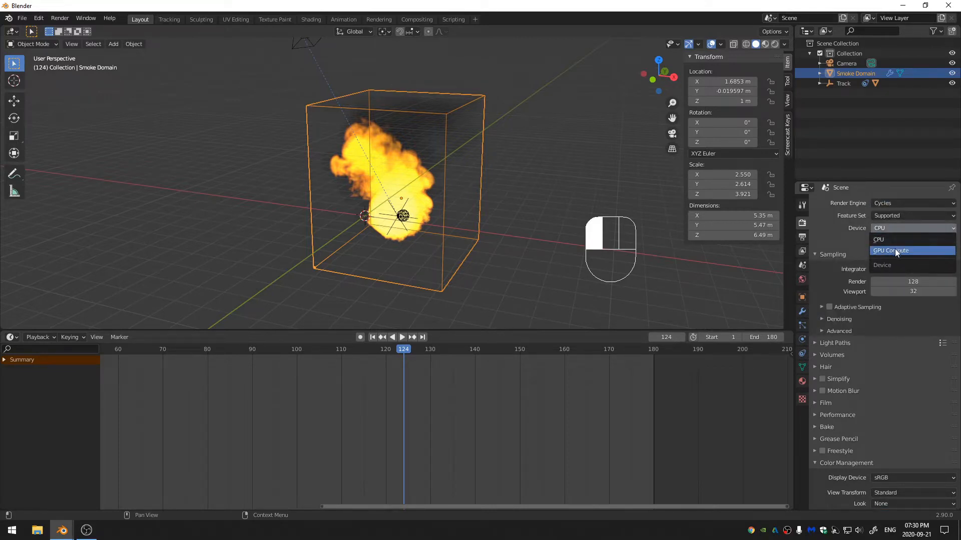
pyautogui.click(894, 250)
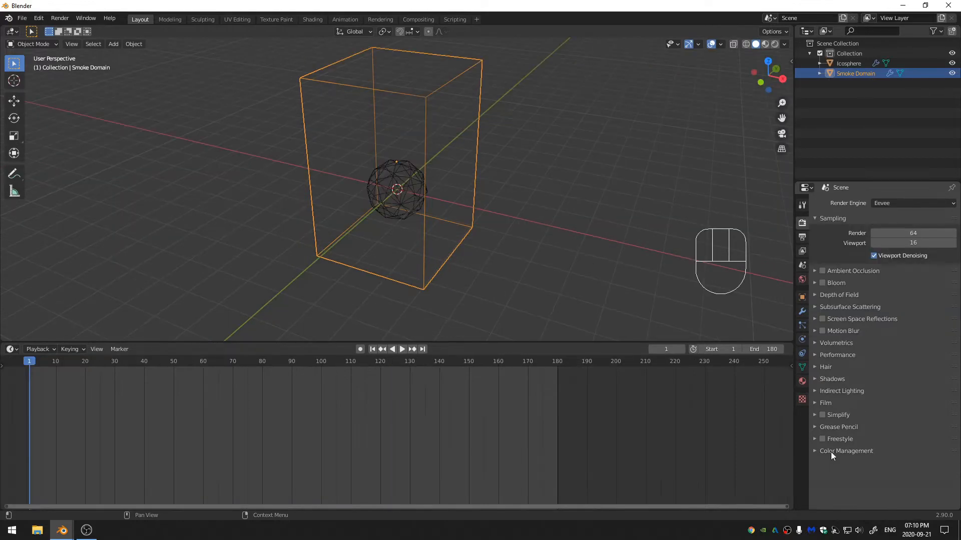
# - Set the colour management view transform to Standard
pyautogui.click(830, 452)
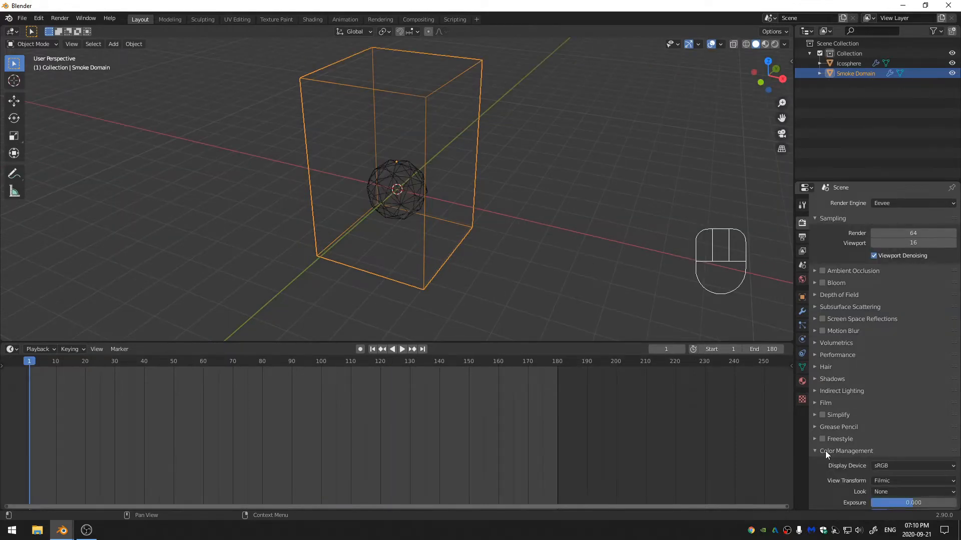
pyautogui.scroll(-2, 826, 449)
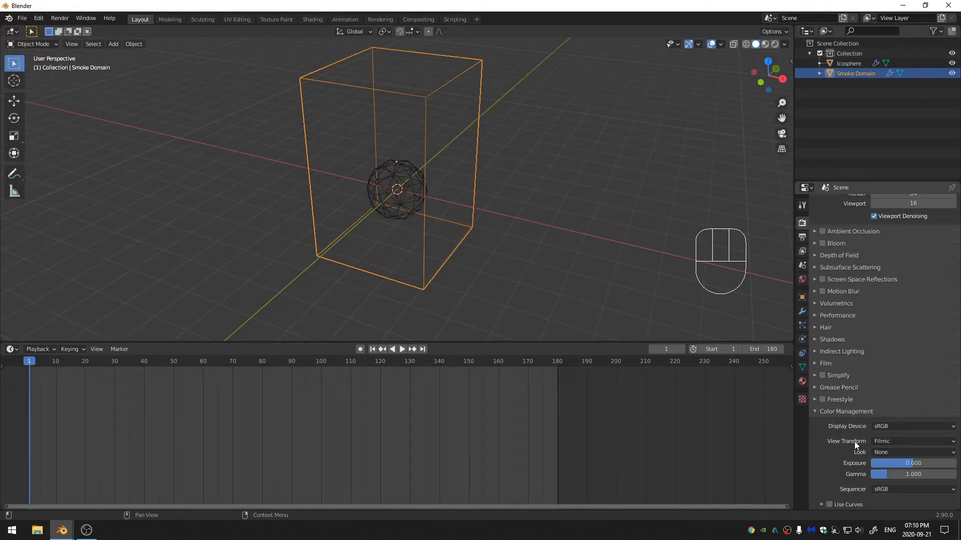
pyautogui.click(877, 441)
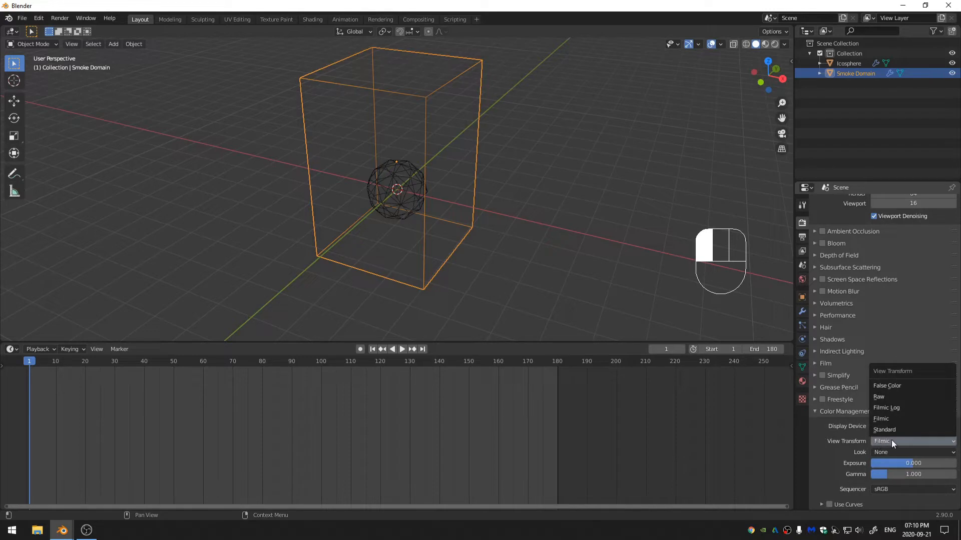
pyautogui.click(893, 429)
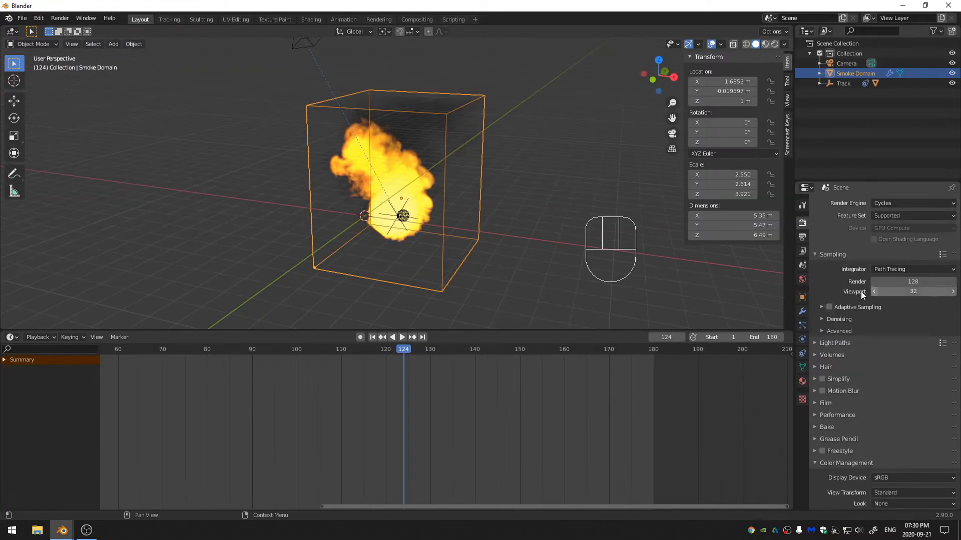
# - Set the Cycles render sample count to 32
pyautogui.click(931, 279)
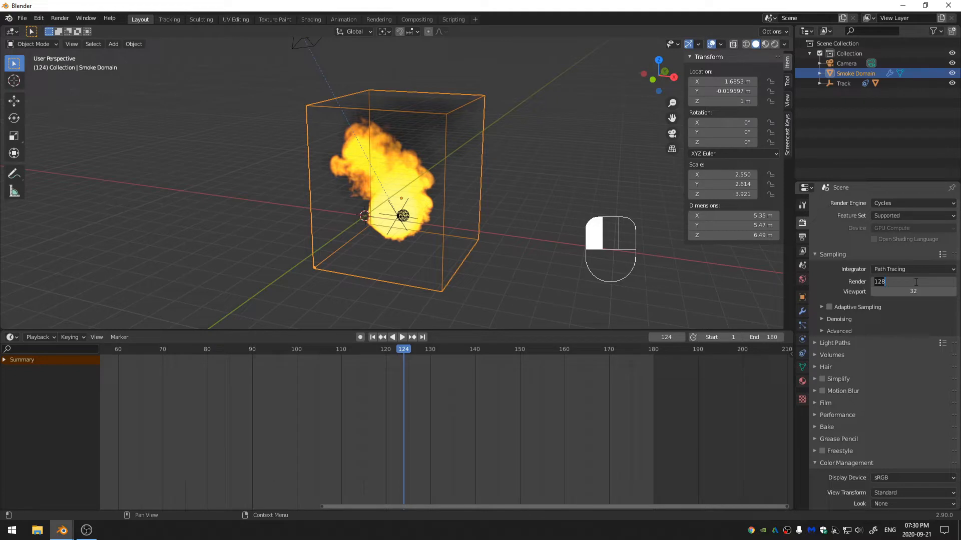
pyautogui.write('50')
pyautogui.press('Return')
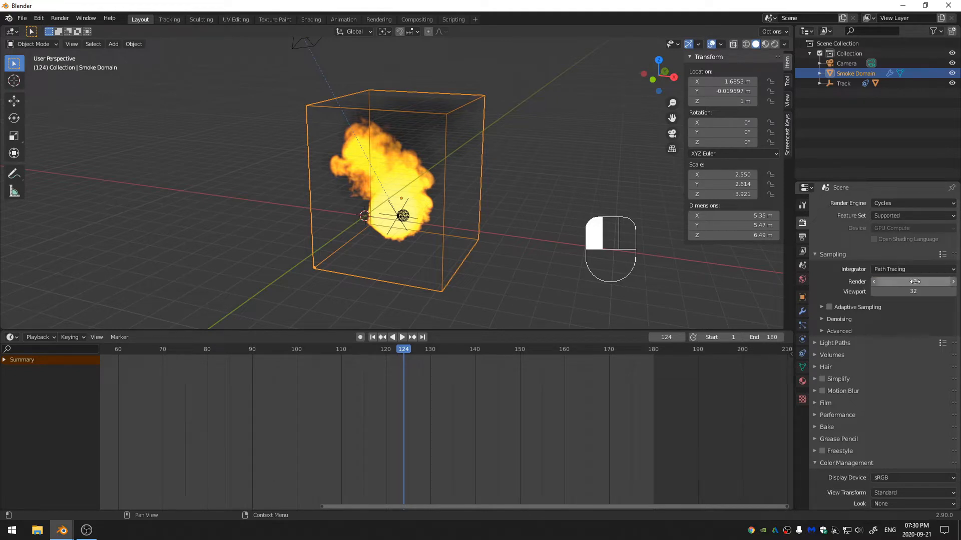
pyautogui.moveTo(914, 282); pyautogui.dragTo(914, 282)
# - Set the light path max bounces to 1 for Total, Diffuse, Glossy, Transparency and Transmission, and to 0 for Volume
pyautogui.click(834, 345)
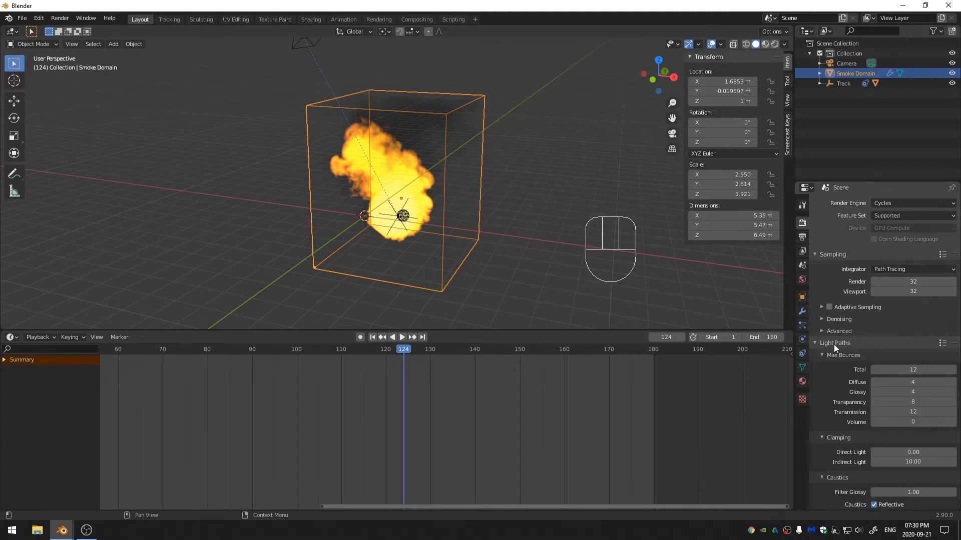
pyautogui.click(921, 369)
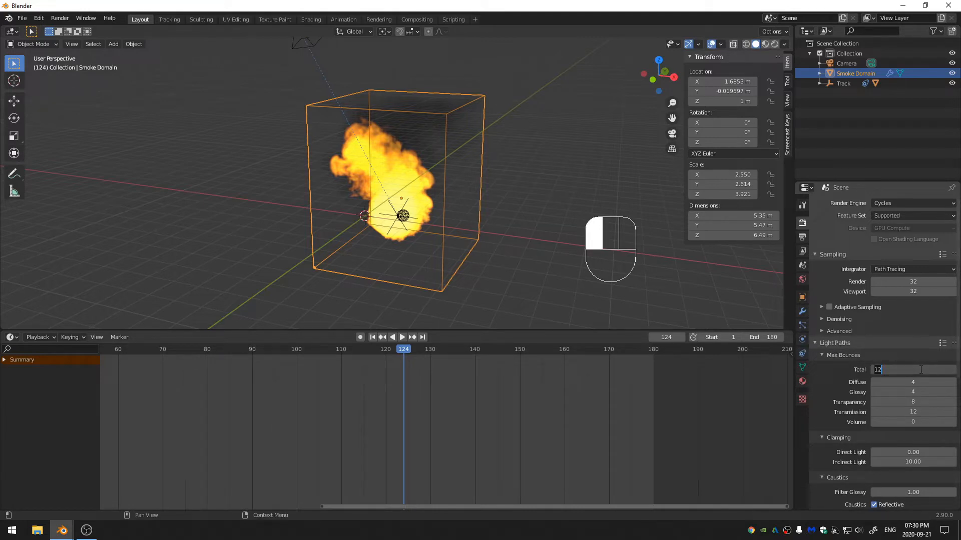
pyautogui.write('1')
pyautogui.press('Tab')
pyautogui.press('Tab')
pyautogui.write('1')
pyautogui.press('Tab')
pyautogui.write('1')
pyautogui.press('Tab')
pyautogui.write('1')
pyautogui.press('Tab')
pyautogui.click(921, 369)
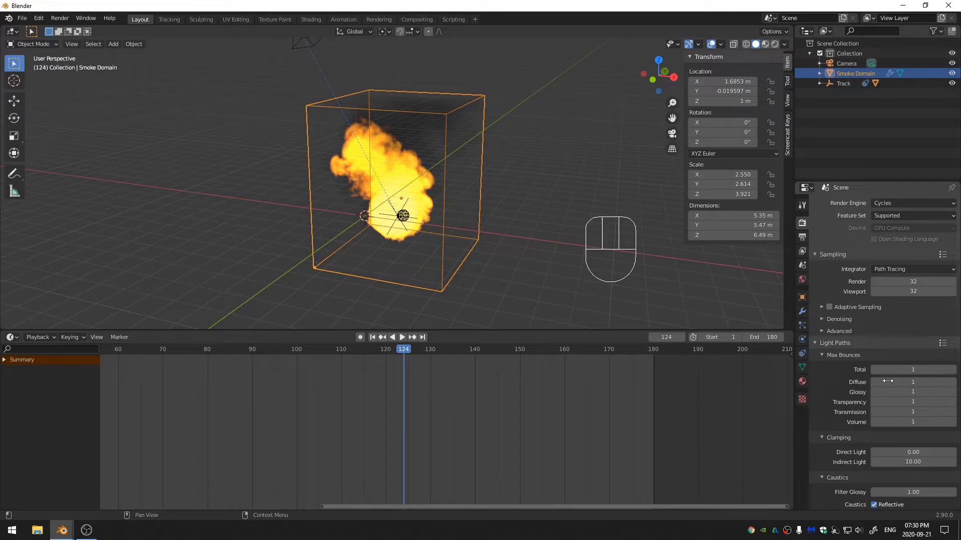
pyautogui.click(872, 424)
# - Enable the Transparent option in the film settings so the render has no background
pyautogui.scroll(-1, 859, 421)
pyautogui.scroll(-10, 859, 422)
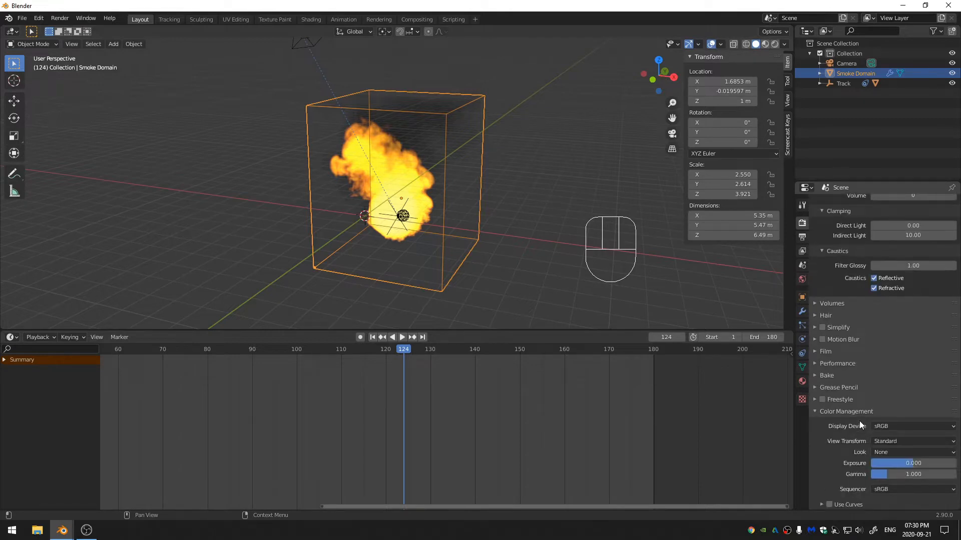
pyautogui.click(816, 352)
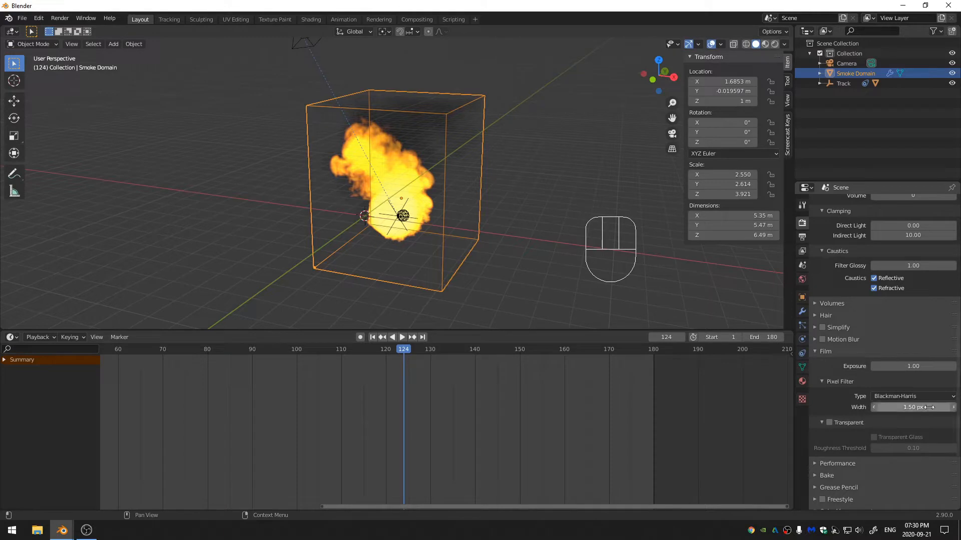
pyautogui.click(829, 423)
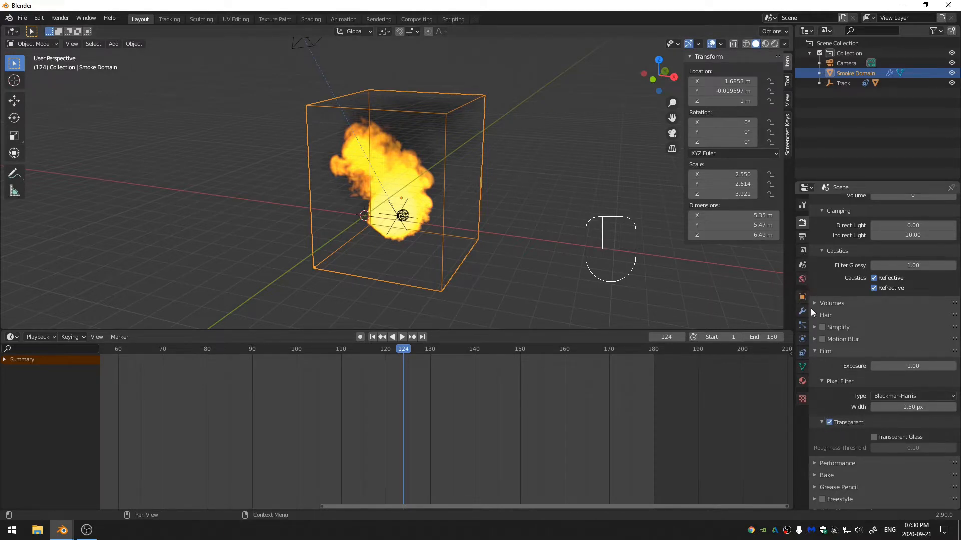
# - Assign an Environment Texture to the world background colour
pyautogui.click(802, 279)
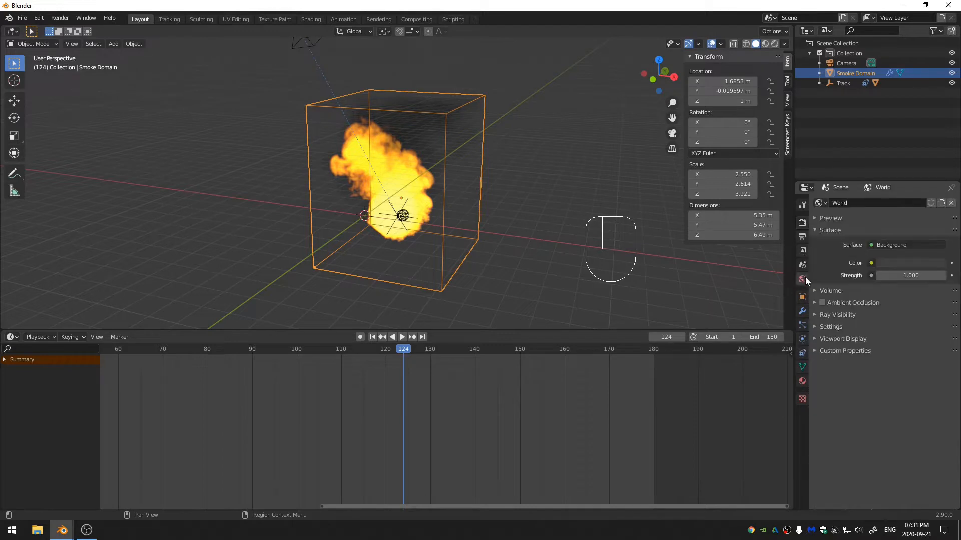
pyautogui.click(871, 263)
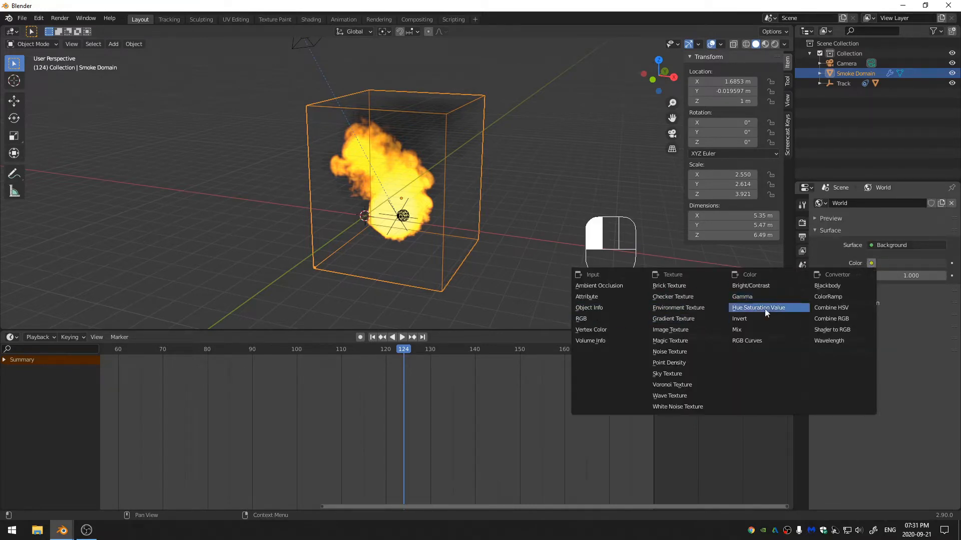
pyautogui.click(669, 312)
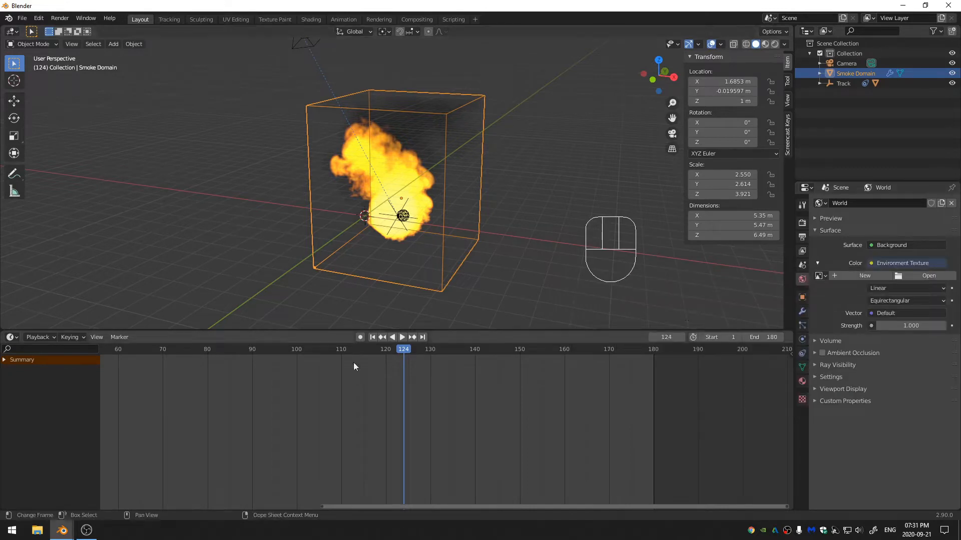
# - Load country road.jpg from the HDRI folder as the environment image and preview the explosion in rendered viewport shading
pyautogui.click(924, 275)
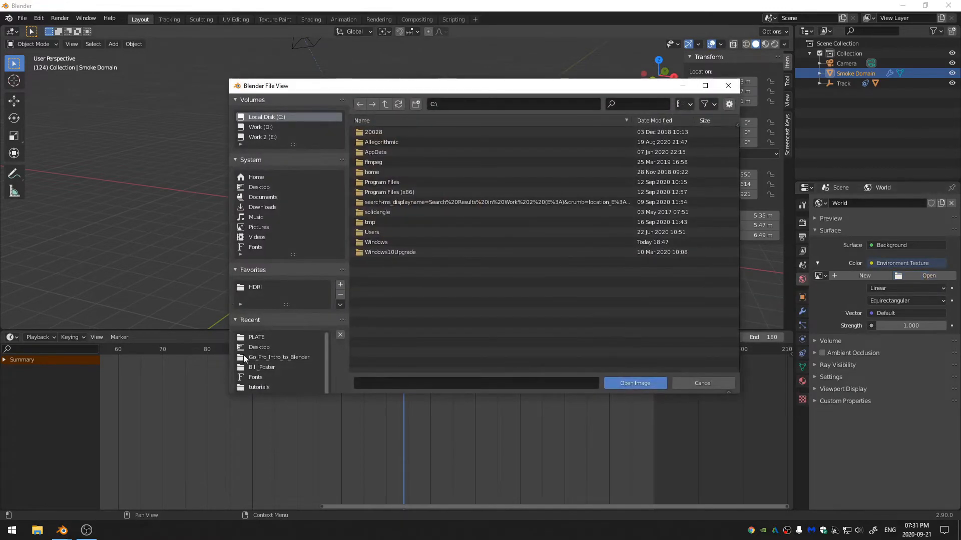
pyautogui.click(255, 286)
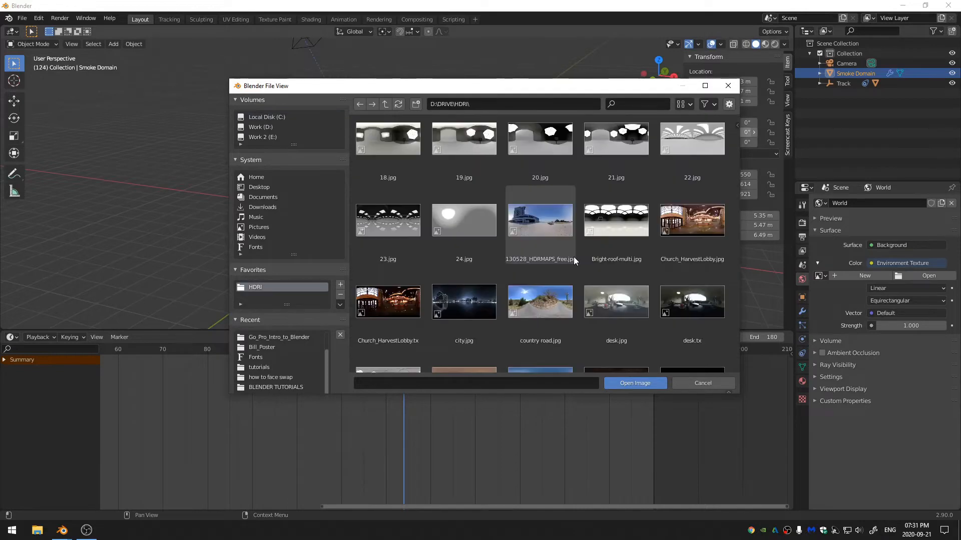
pyautogui.scroll(-2, 573, 257)
pyautogui.click(541, 222)
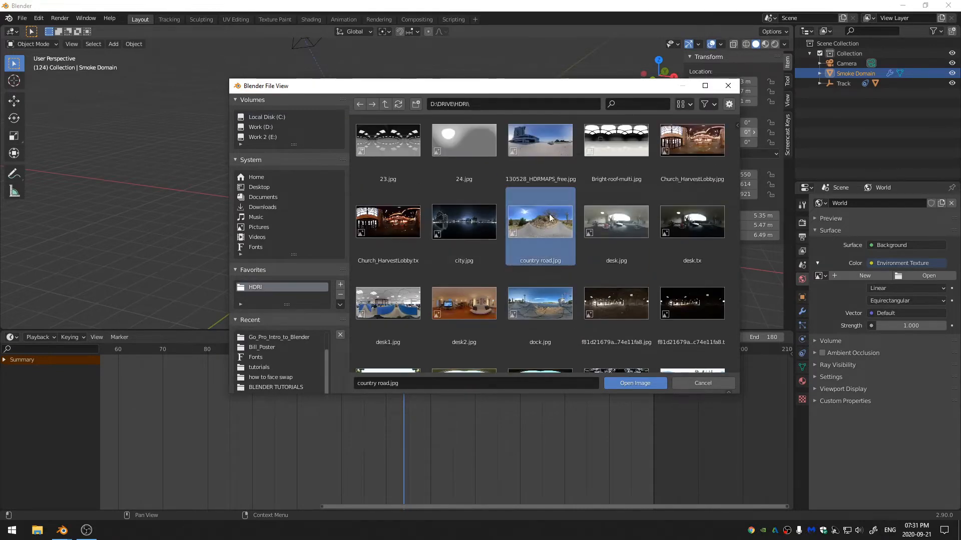
pyautogui.click(634, 384)
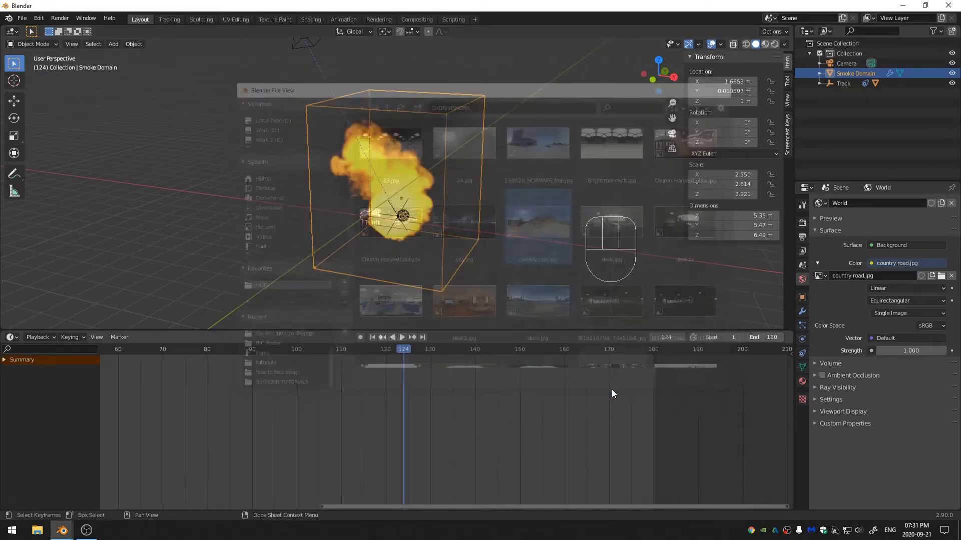
pyautogui.click(774, 43)
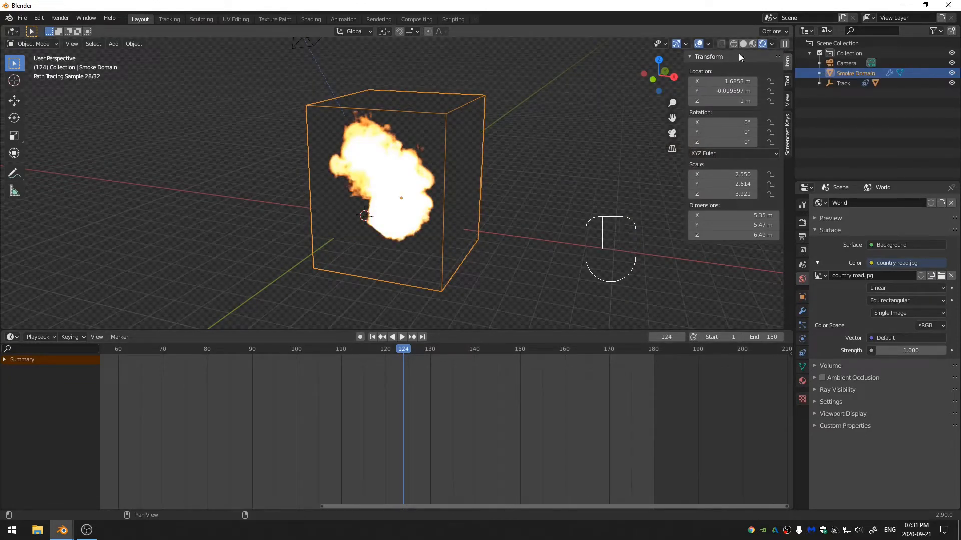
pyautogui.moveTo(494, 185); pyautogui.dragTo(526, 193, button='middle')
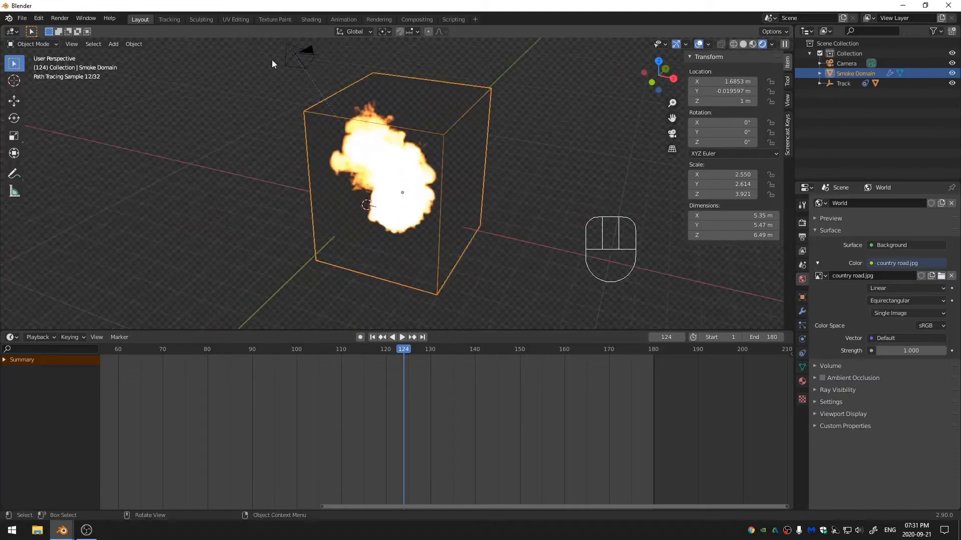
# - Switch to the Sculpting workspace and delete every workspace after it, from UV Editing through Scripting
pyautogui.click(191, 21)
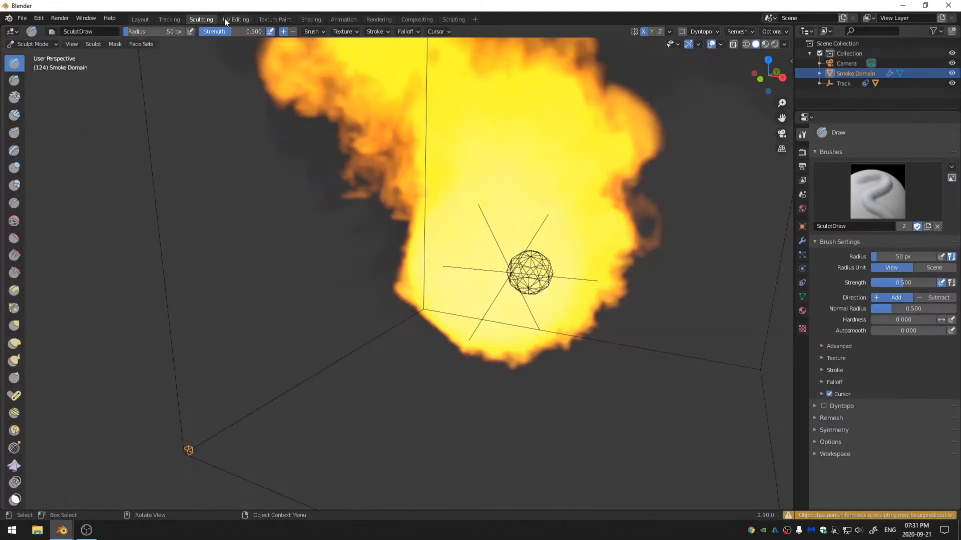
pyautogui.rightClick(208, 20)
pyautogui.click(233, 21)
pyautogui.click(234, 19)
pyautogui.rightClick(234, 19)
pyautogui.click(192, 48)
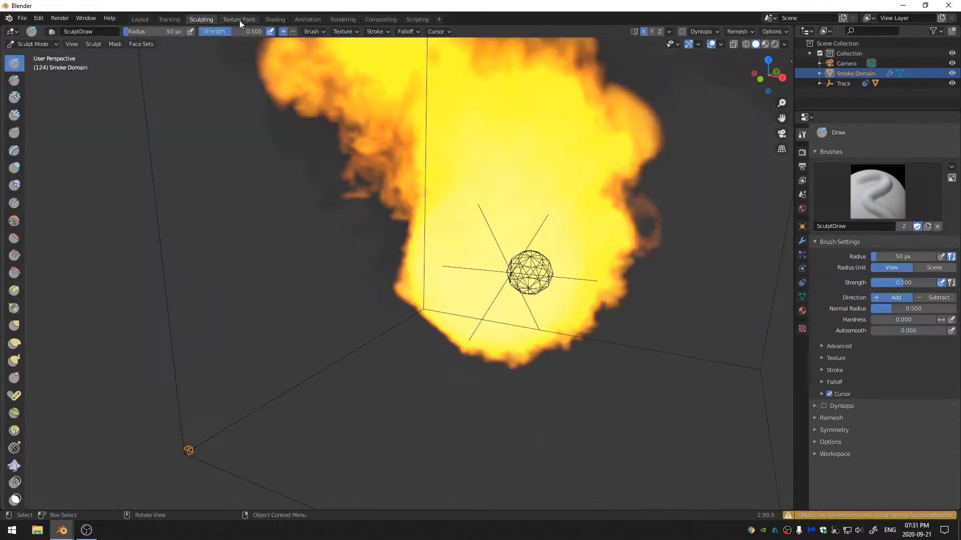
pyautogui.rightClick(239, 20)
pyautogui.click(230, 48)
pyautogui.rightClick(234, 20)
pyautogui.click(228, 49)
pyautogui.rightClick(235, 21)
pyautogui.click(225, 48)
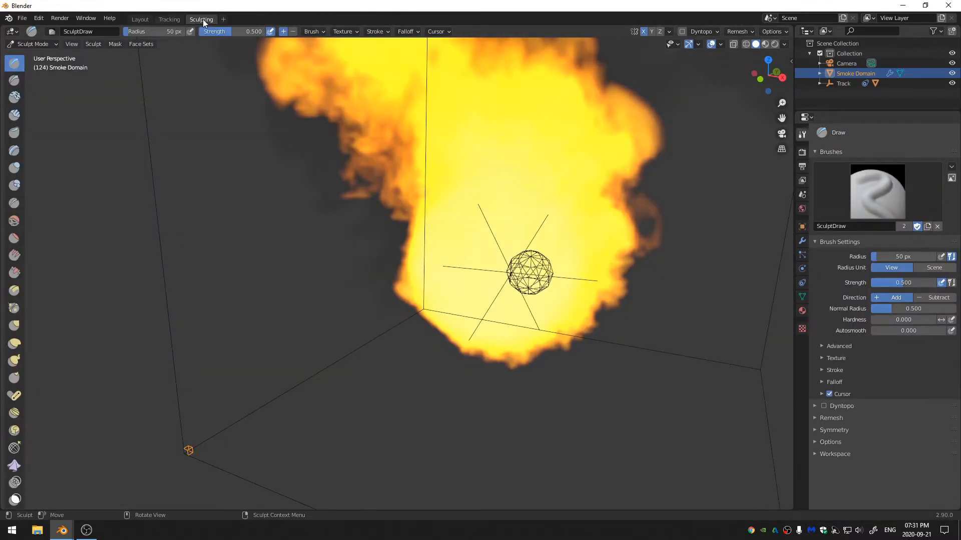
# - Rename the Sculpting workspace as Compositing
pyautogui.write('Compositing')
pyautogui.press('Return')
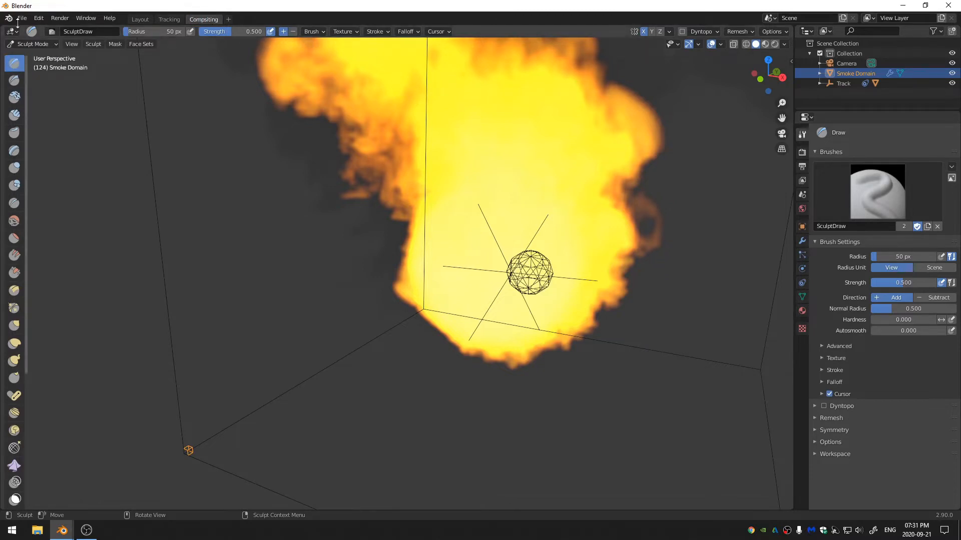
# - Split the 3D viewport horizontally twice into three stacked areas, leaving only a thin strip for the lowest one
pyautogui.rightClick(387, 511)
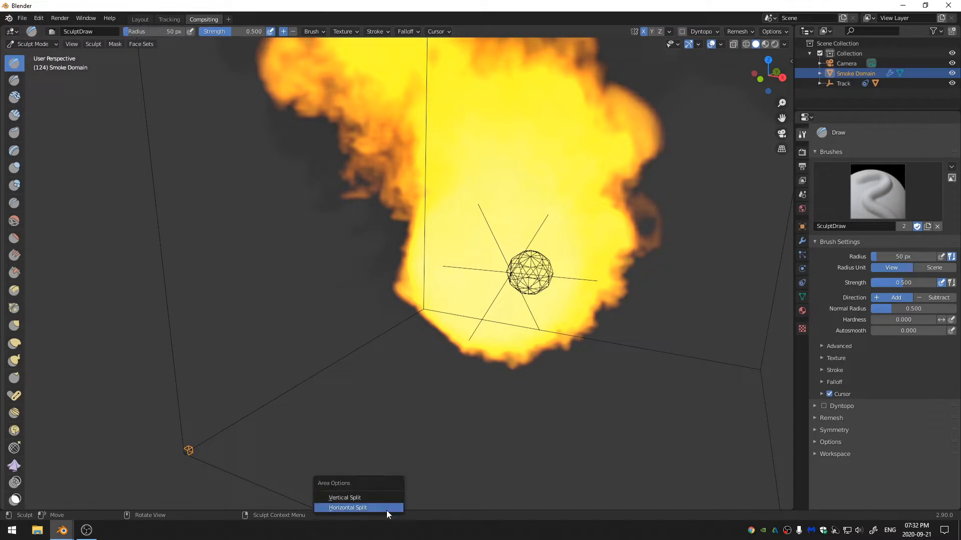
pyautogui.click(382, 505)
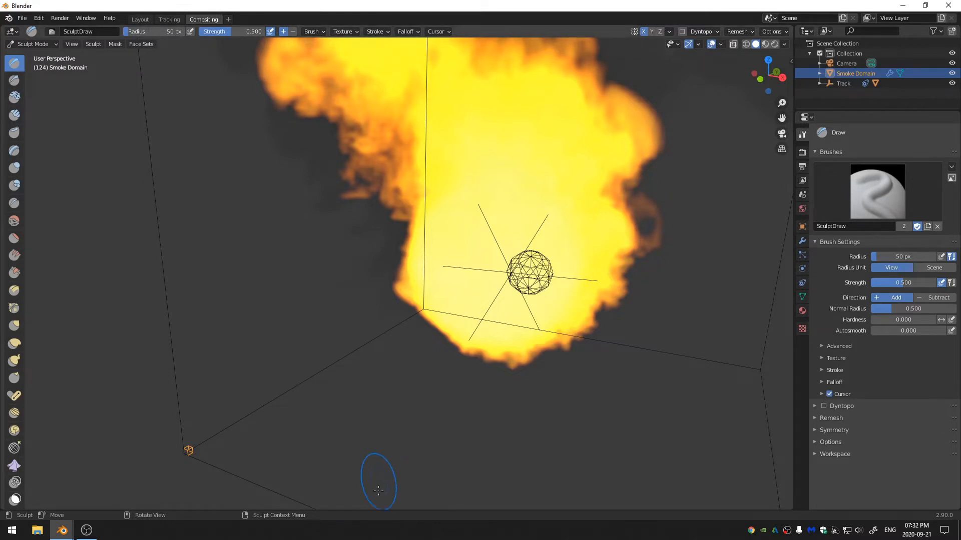
pyautogui.click(381, 466)
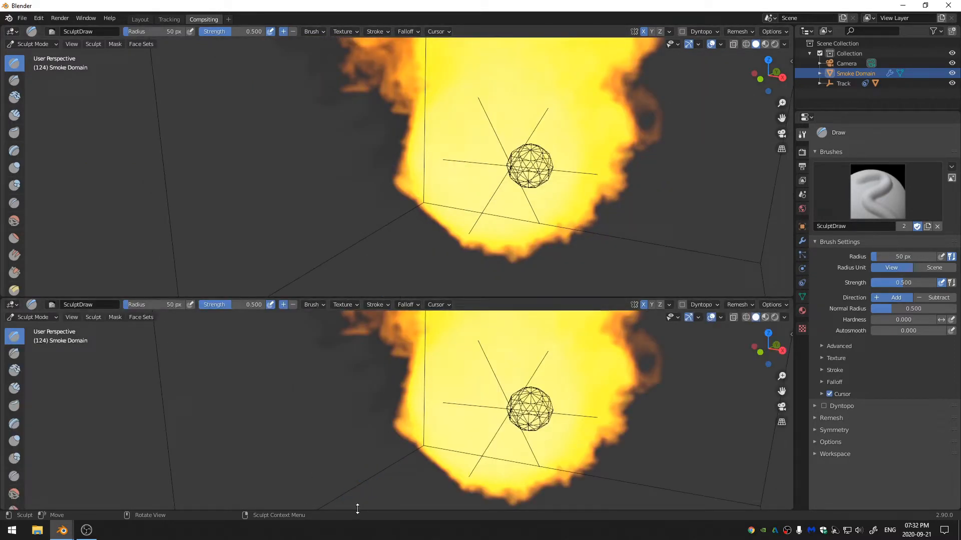
pyautogui.rightClick(357, 510)
pyautogui.click(359, 502)
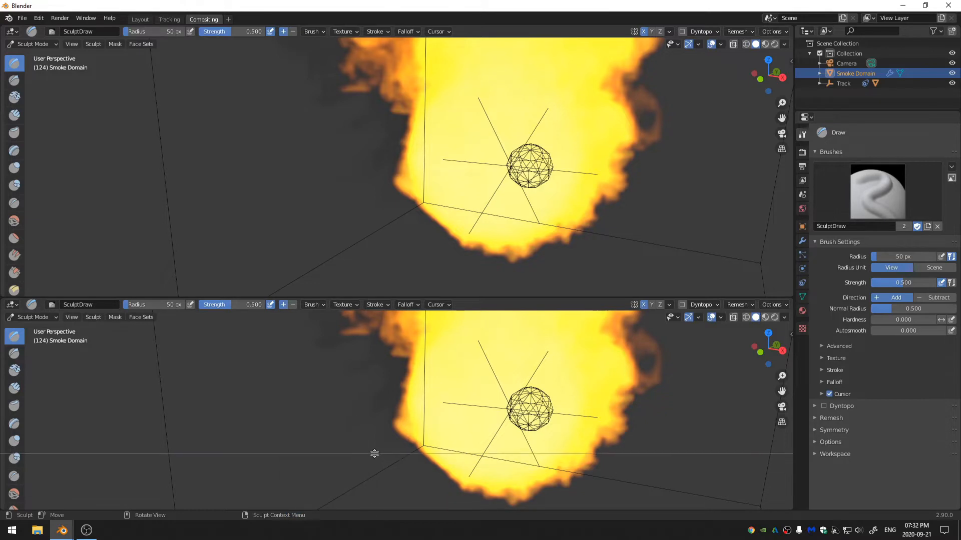
pyautogui.click(374, 472)
pyautogui.moveTo(339, 468)
pyautogui.mouseDown()
pyautogui.moveTo(343, 498)
pyautogui.moveTo(348, 486)
pyautogui.mouseUp()
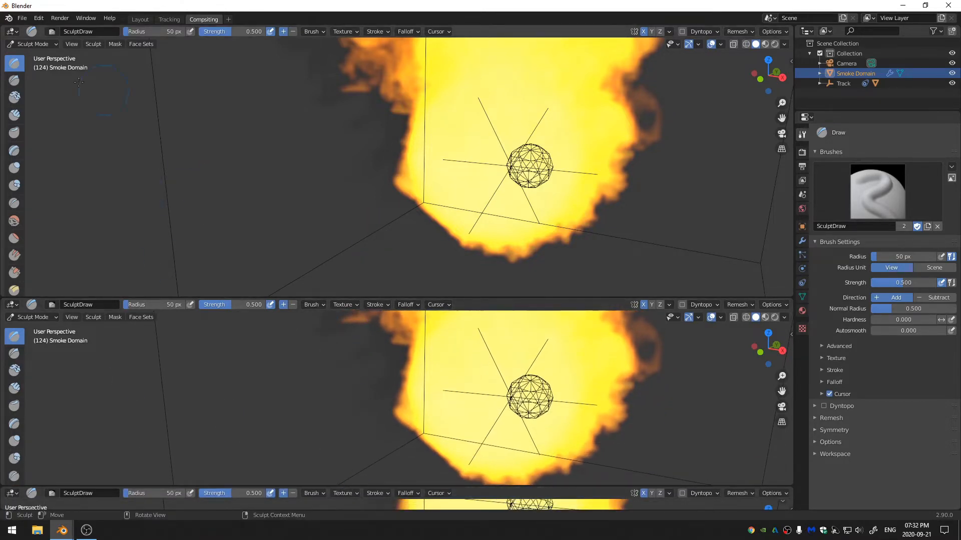
# - Change the uppermost area to an Image Editor showing the Viewer Node image
pyautogui.click(12, 31)
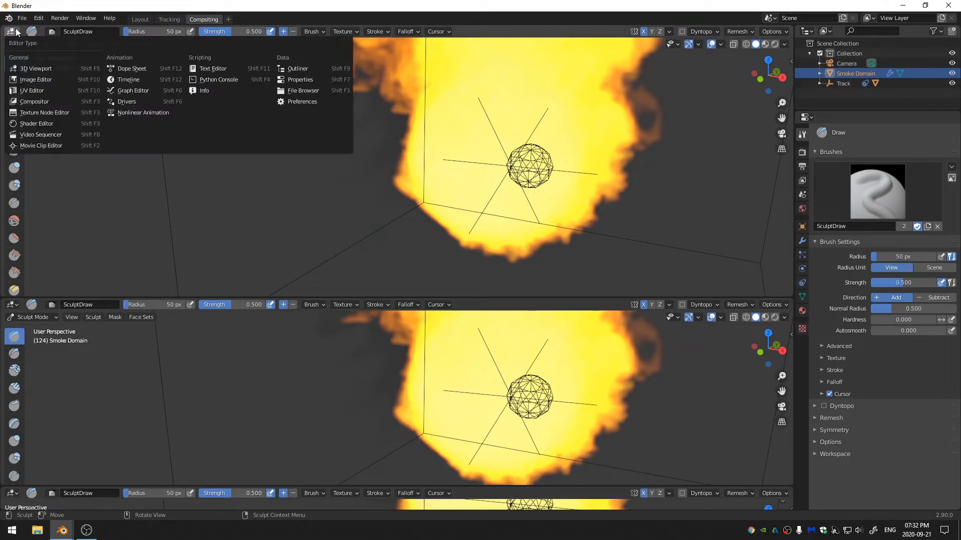
pyautogui.click(41, 78)
pyautogui.click(355, 31)
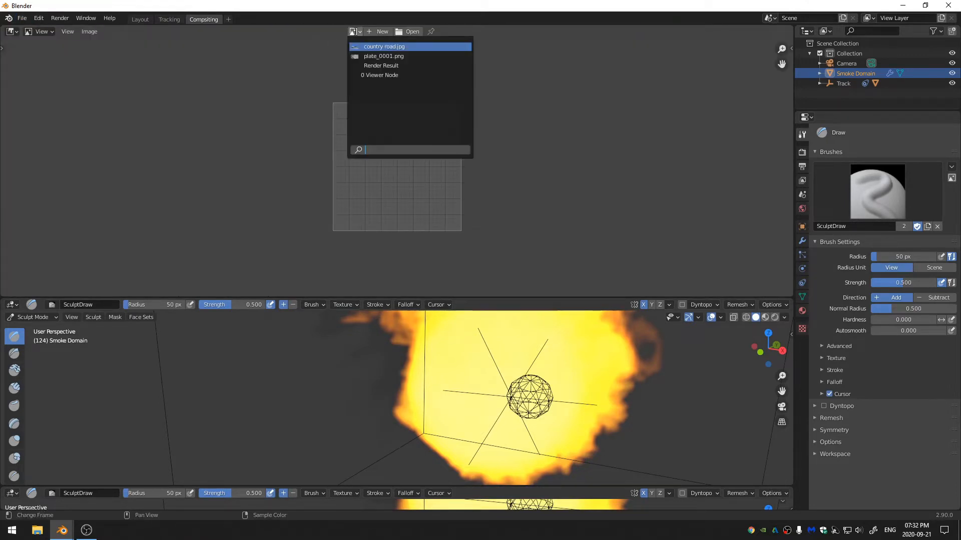
pyautogui.click(386, 75)
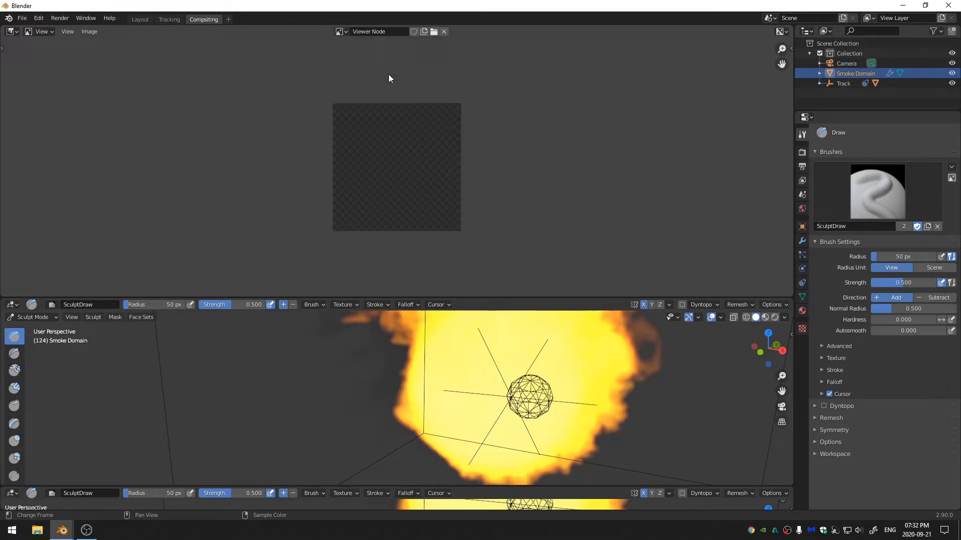
# - Change the middle area to a Compositor and enable Use Nodes
pyautogui.click(11, 305)
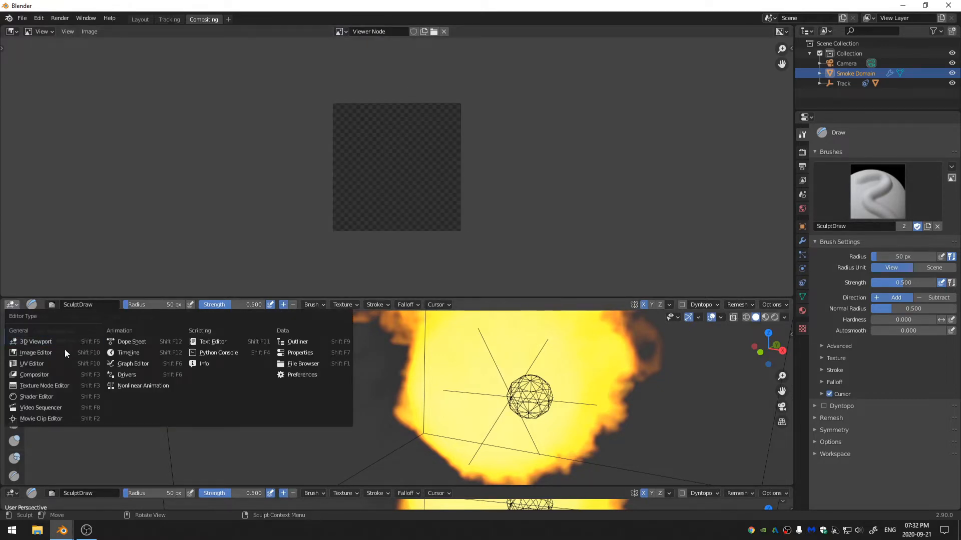
pyautogui.click(37, 374)
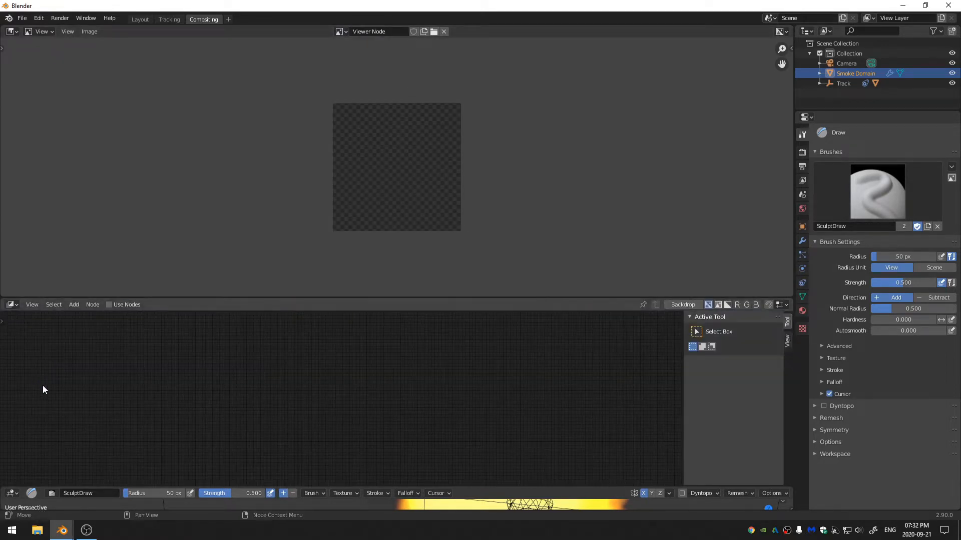
pyautogui.click(119, 306)
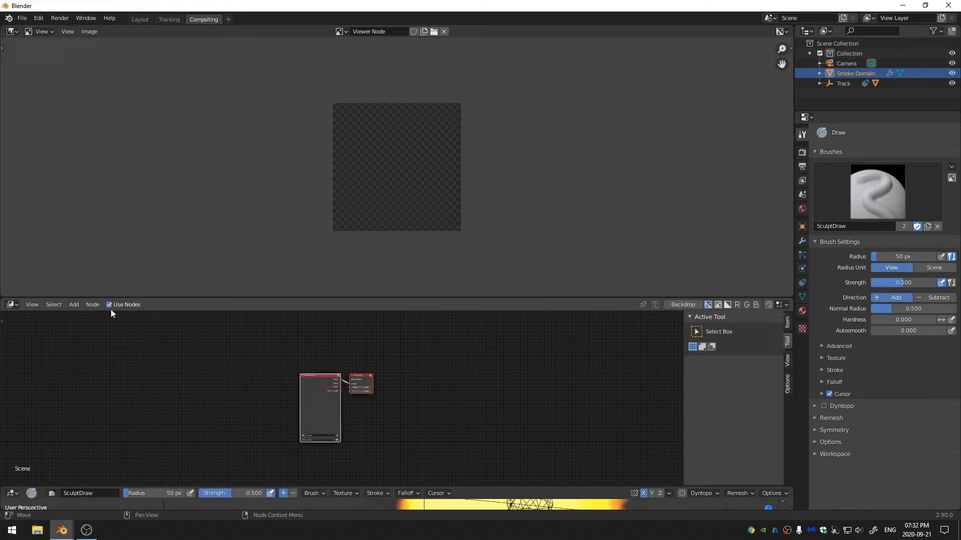
# - Change the lowest area to a Timeline and set the current frame to 91, keeping the area as a thin strip
pyautogui.click(12, 494)
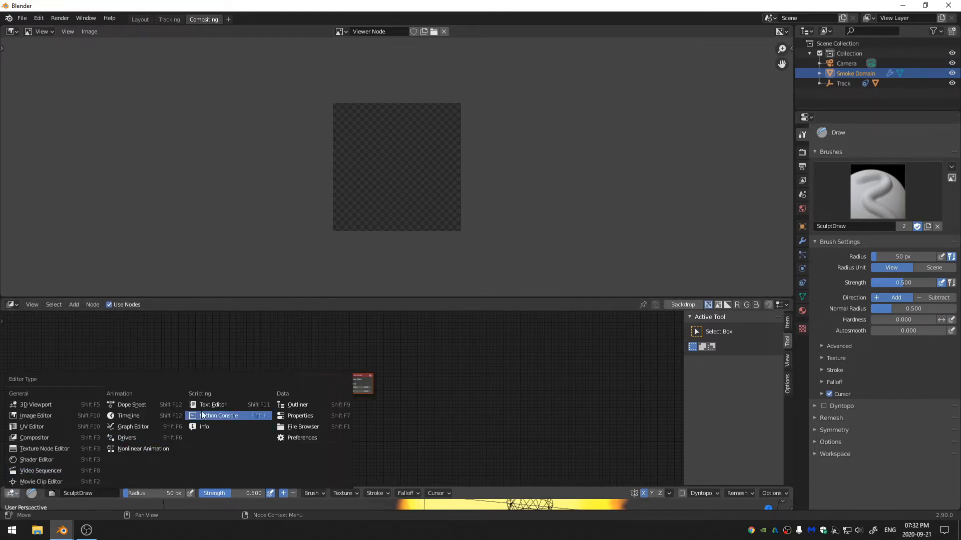
pyautogui.click(148, 416)
pyautogui.moveTo(513, 485); pyautogui.dragTo(513, 378)
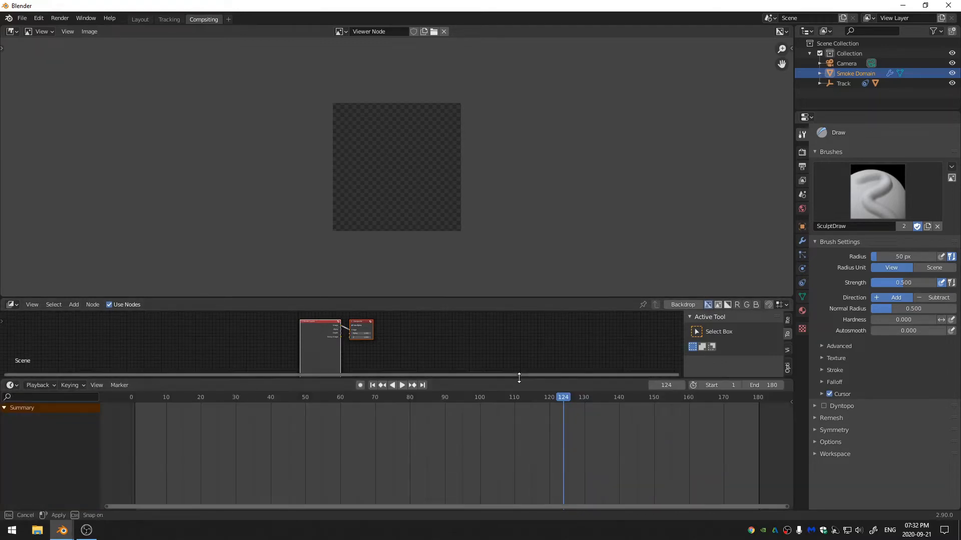
pyautogui.click(441, 398)
pyautogui.click(452, 397)
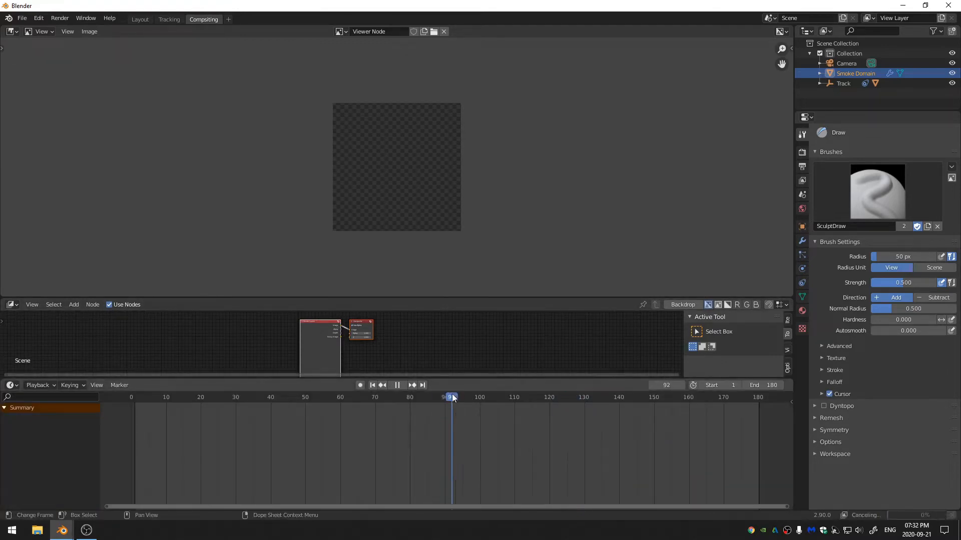
pyautogui.click(449, 396)
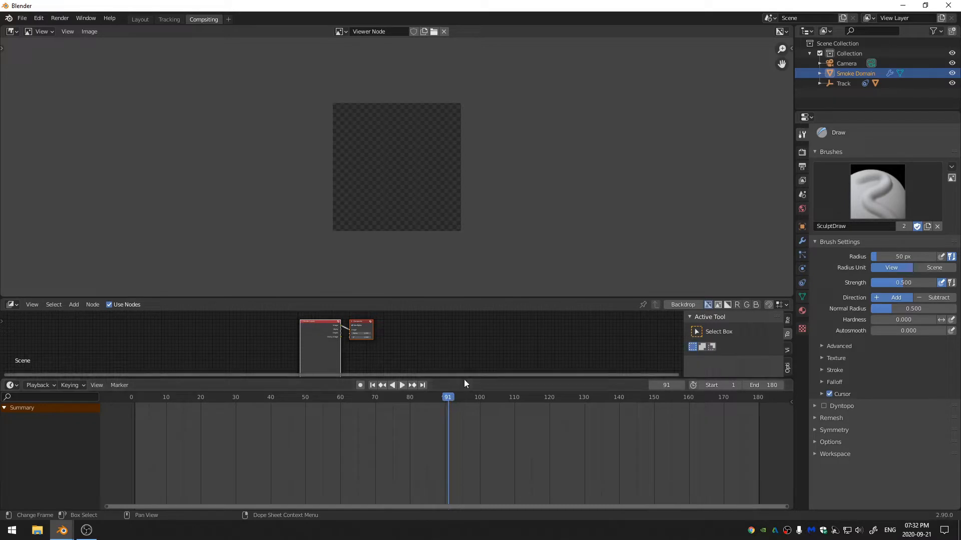
pyautogui.moveTo(478, 381); pyautogui.dragTo(478, 499)
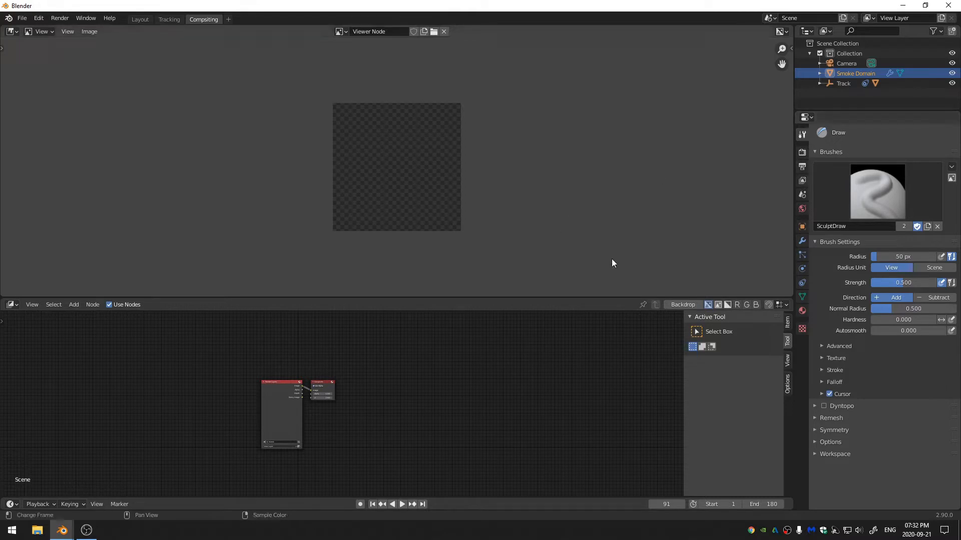
# - Show the View Layer properties, then enlarge the Outliner and add a new collection under Scene Collection
pyautogui.click(802, 181)
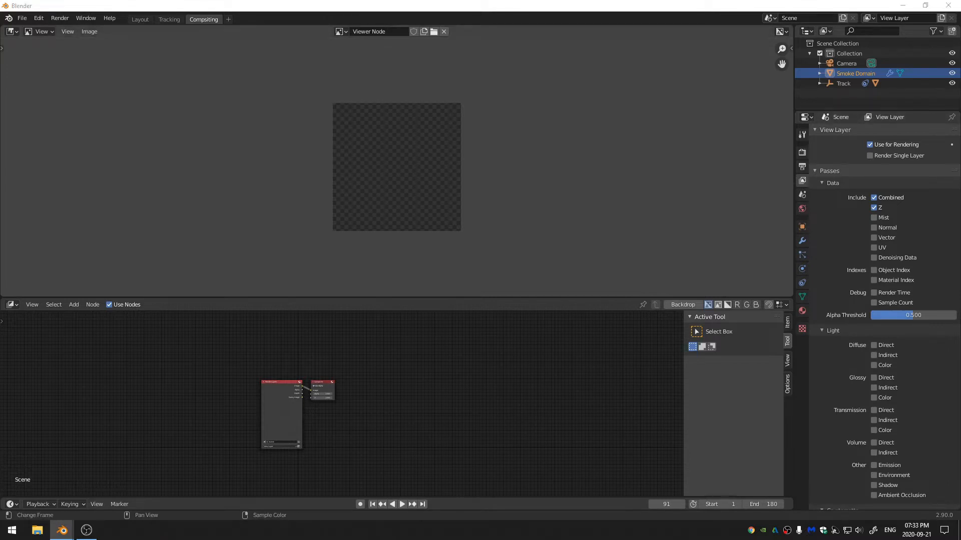
pyautogui.moveTo(837, 110); pyautogui.dragTo(839, 172)
pyautogui.click(843, 43)
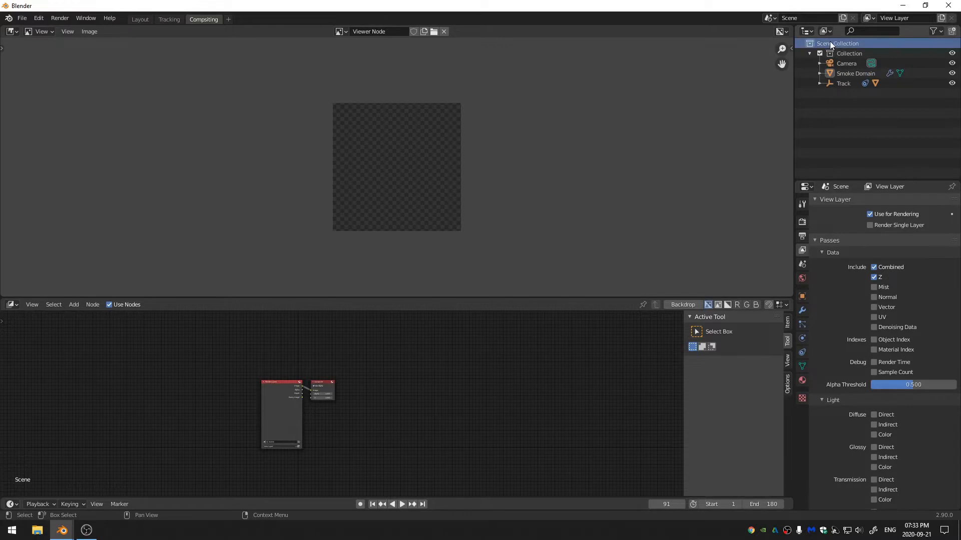
pyautogui.rightClick(839, 44)
pyautogui.click(827, 41)
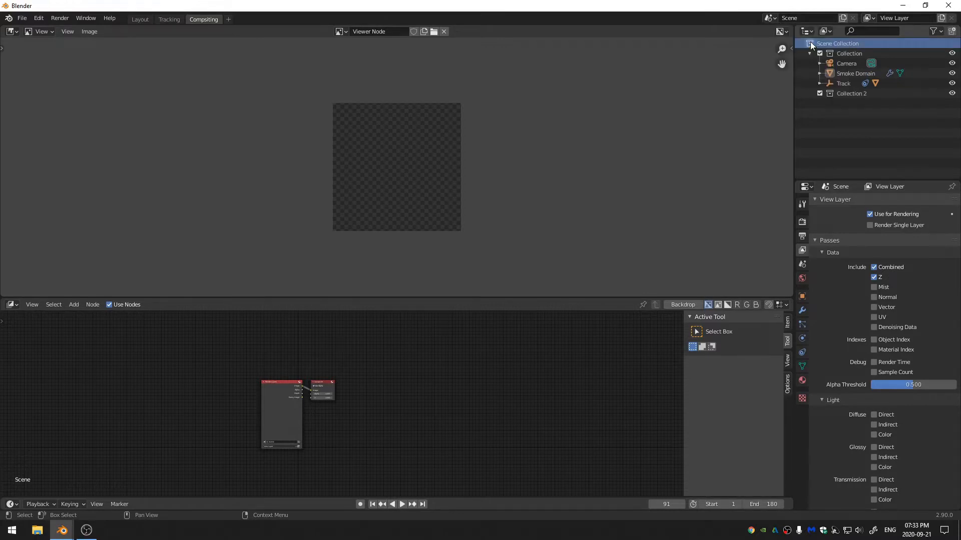
# - Rename the original collection as Smoke and the new empty collection as Hide
pyautogui.click(847, 53)
pyautogui.doubleClick(846, 53)
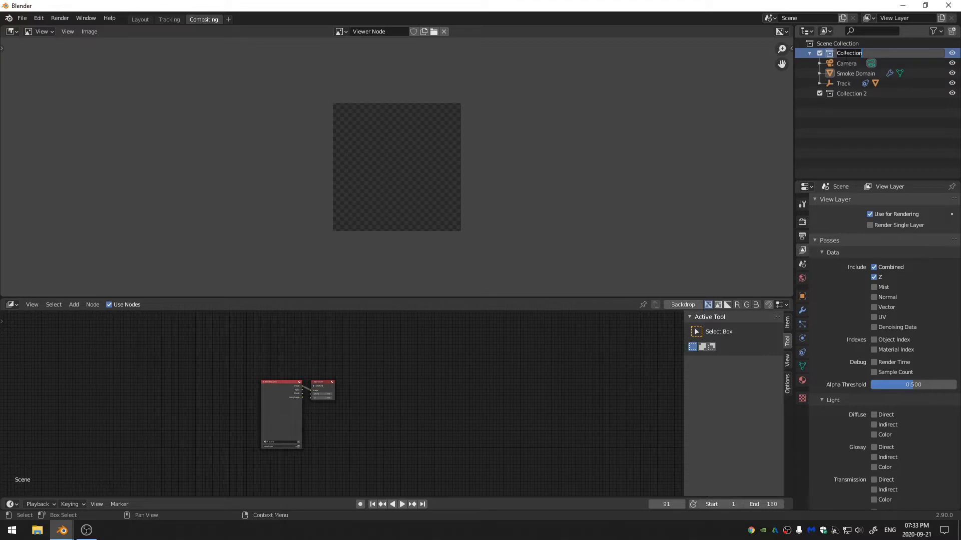
pyautogui.write('SMok')
pyautogui.press('Return')
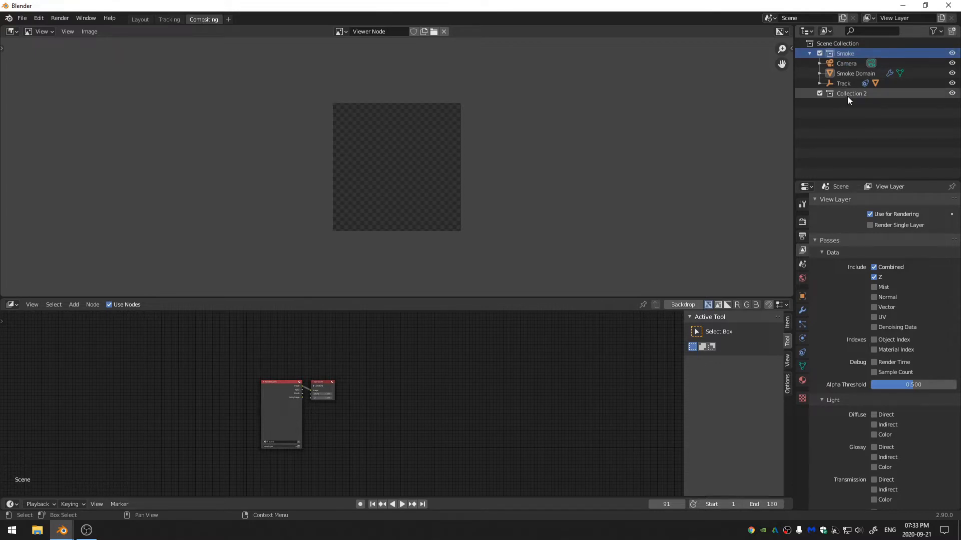
pyautogui.doubleClick(848, 95)
pyautogui.write('Hide')
pyautogui.press('Return')
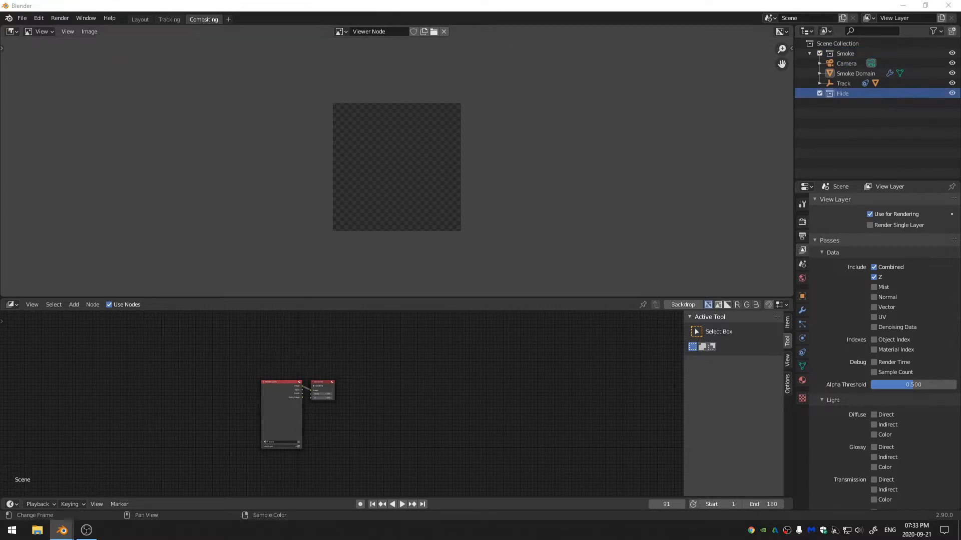
# - Try to move the Track object into the Hide collection without its children
pyautogui.click(845, 84)
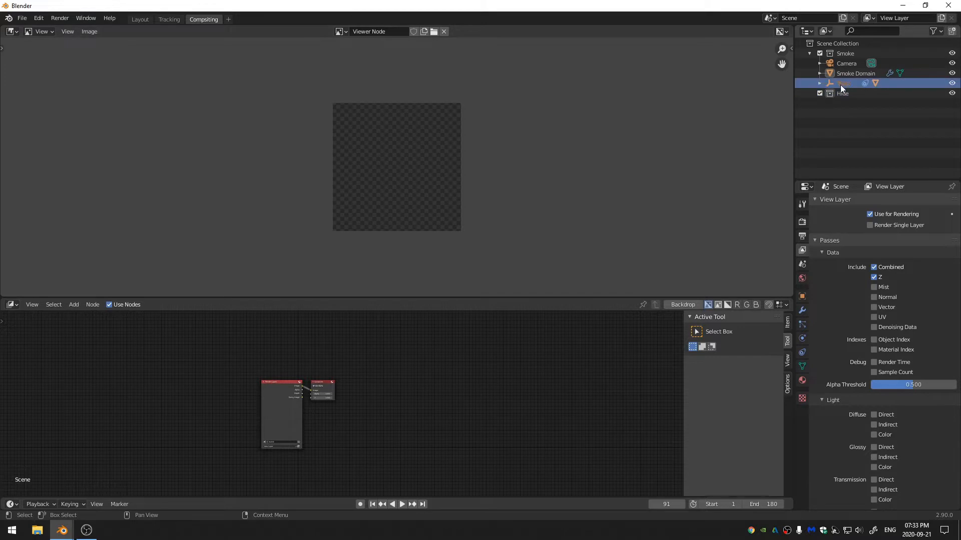
pyautogui.moveTo(841, 85); pyautogui.dragTo(842, 94)
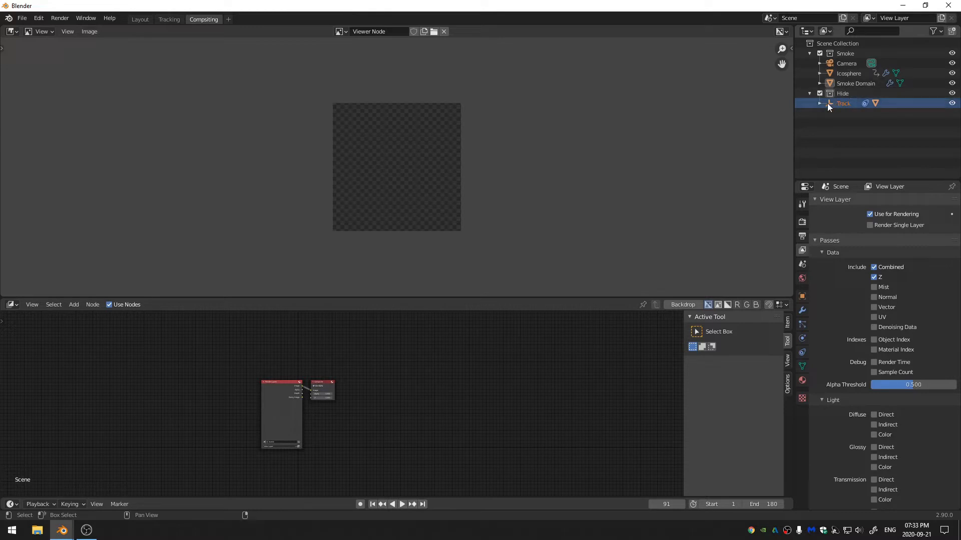
pyautogui.hotkey('ctrl', 'z')
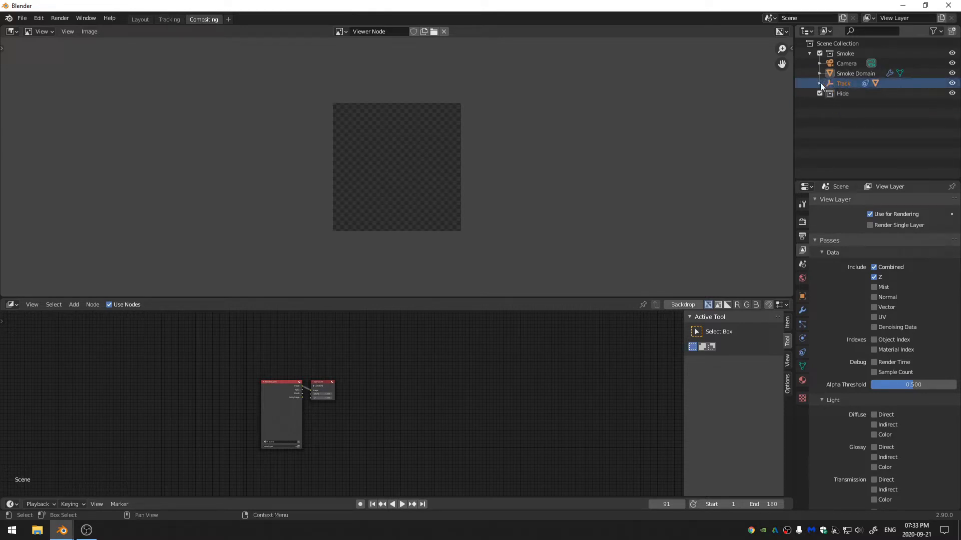
# - Move Track together with its whole hierarchy, including the Icosphere, into the Hide collection and collapse it
pyautogui.click(820, 84)
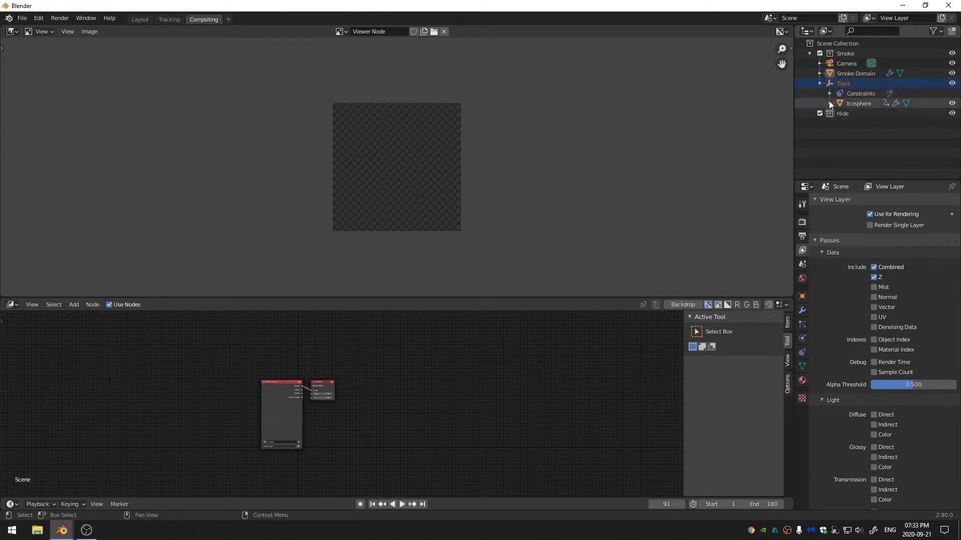
pyautogui.click(829, 103)
pyautogui.click(839, 113)
pyautogui.click(839, 143)
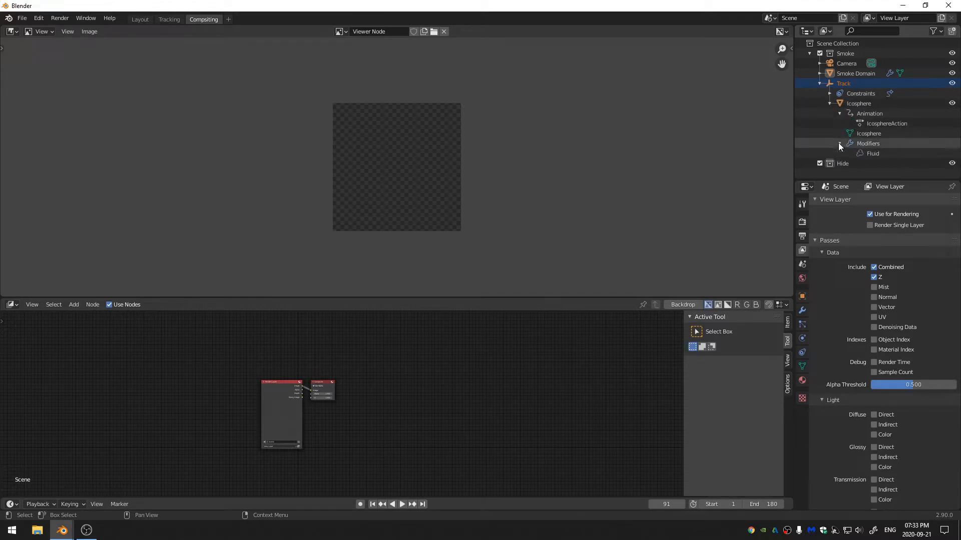
pyautogui.click(829, 93)
pyautogui.click(869, 163)
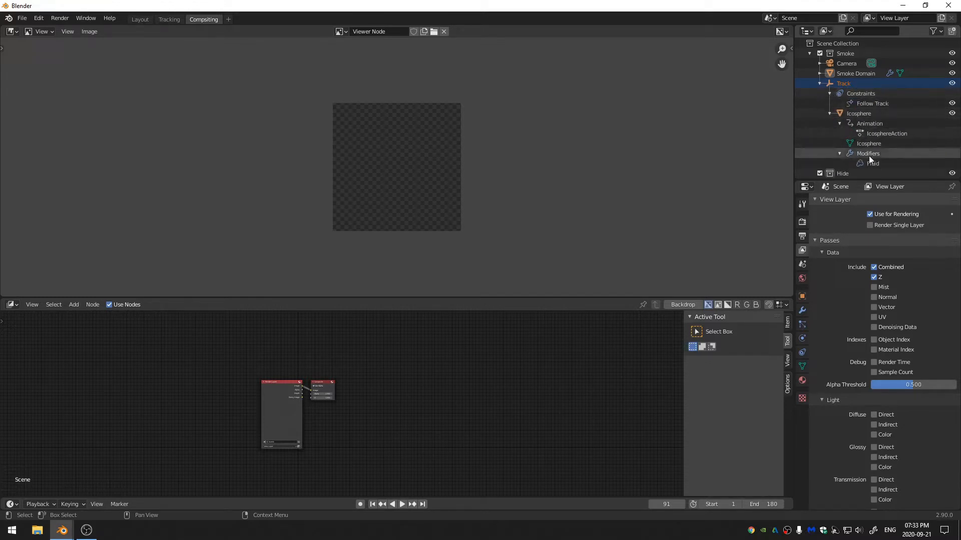
pyautogui.keyDown('shift'); pyautogui.click(843, 85); pyautogui.keyUp('shift')
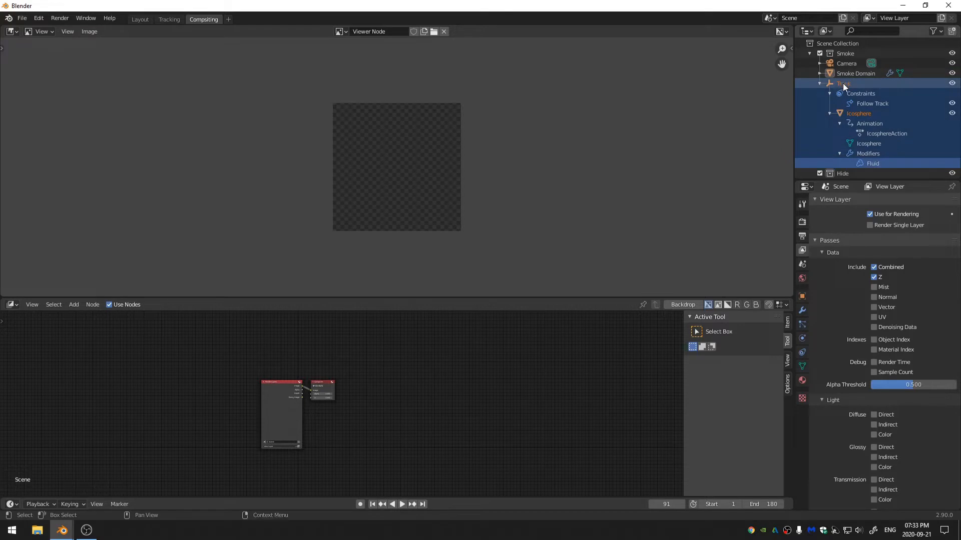
pyautogui.moveTo(843, 84); pyautogui.dragTo(842, 171)
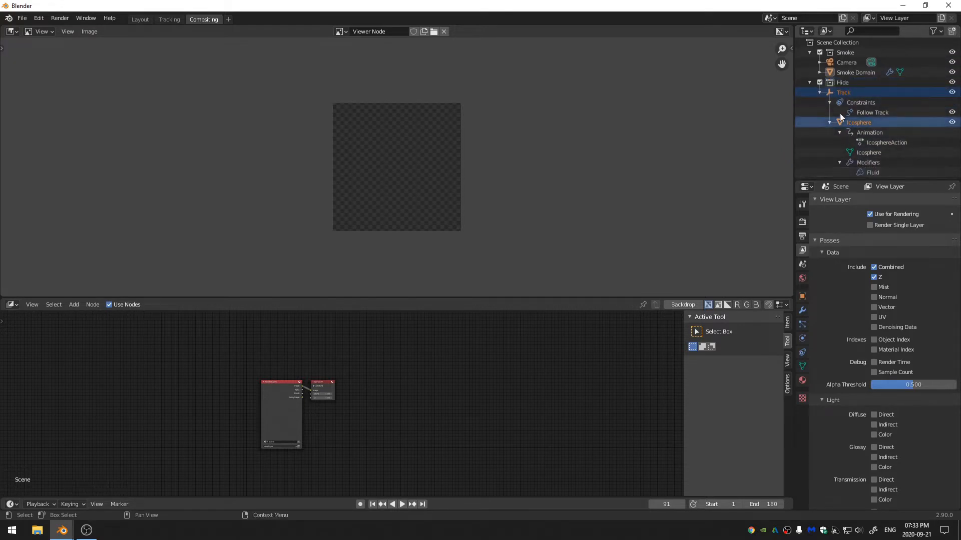
pyautogui.click(818, 94)
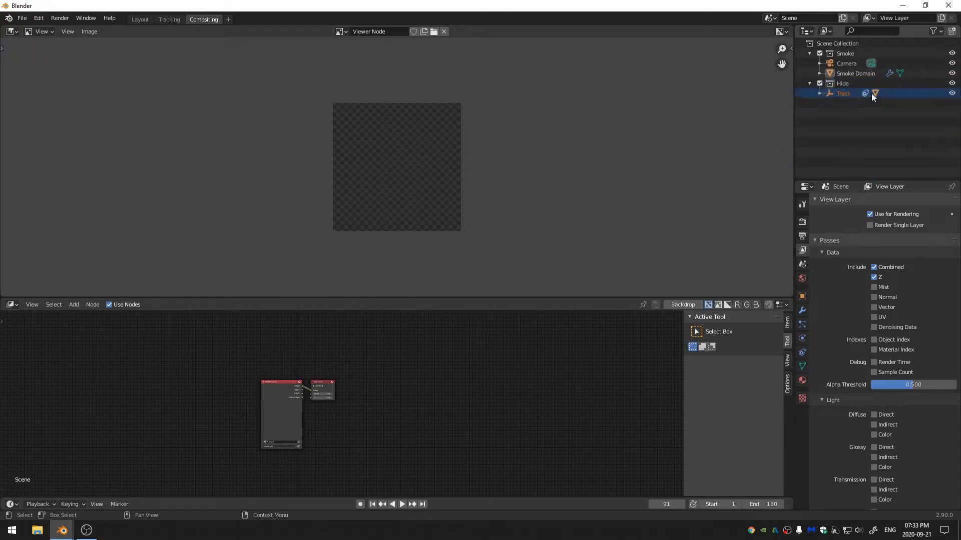
# - Show all restriction toggles in the Outliner and set the Hide collection to Indirect Only
pyautogui.click(939, 32)
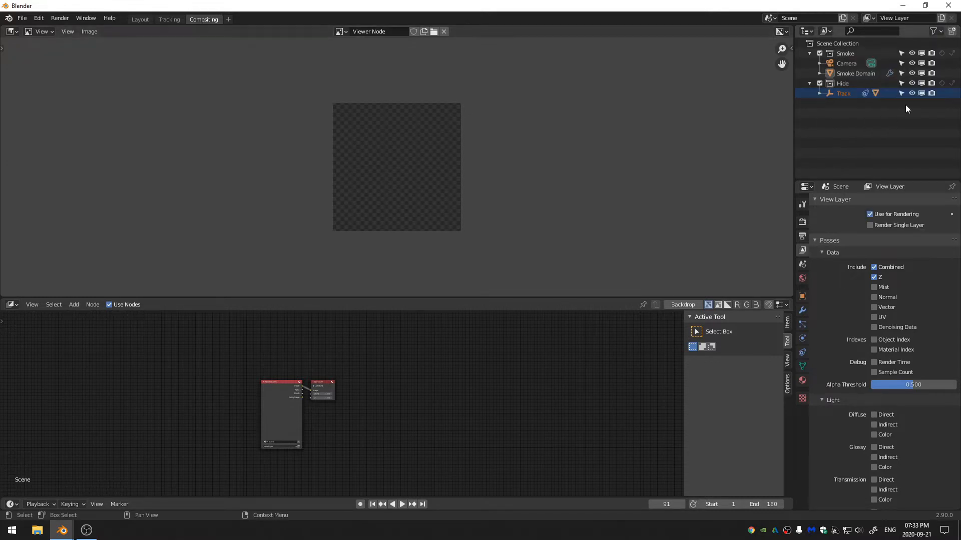
pyautogui.click(835, 83)
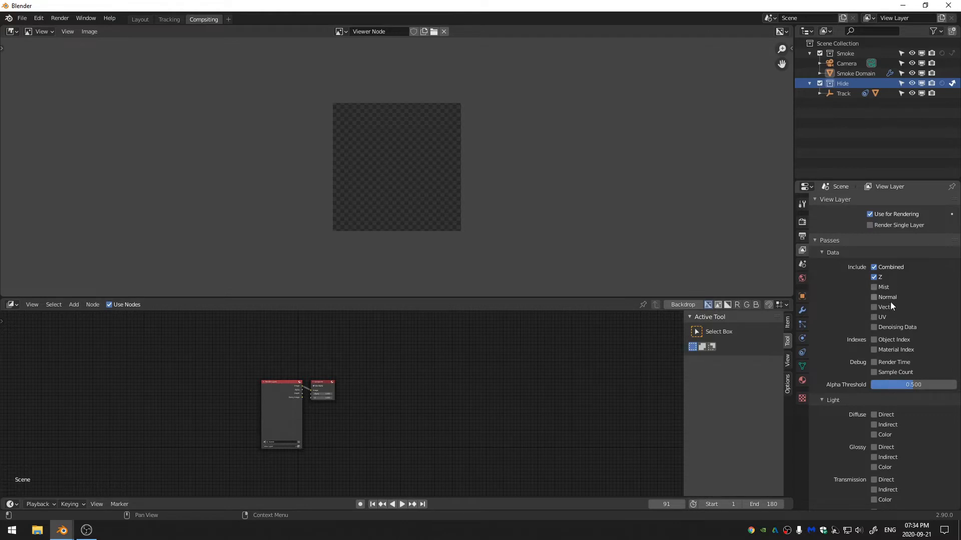
# - Enable the Emission and Denoising Data passes for the view layer
pyautogui.scroll(-5, 889, 305)
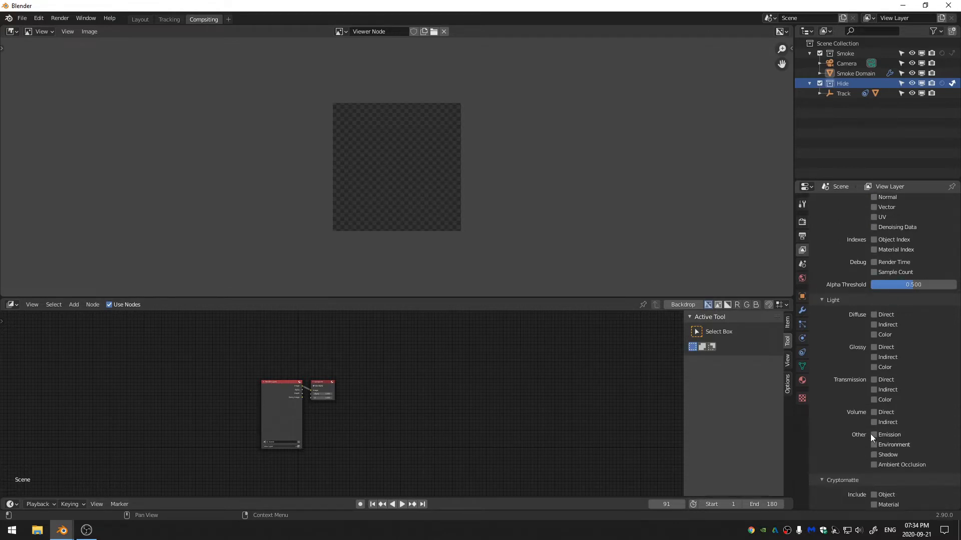
pyautogui.click(873, 435)
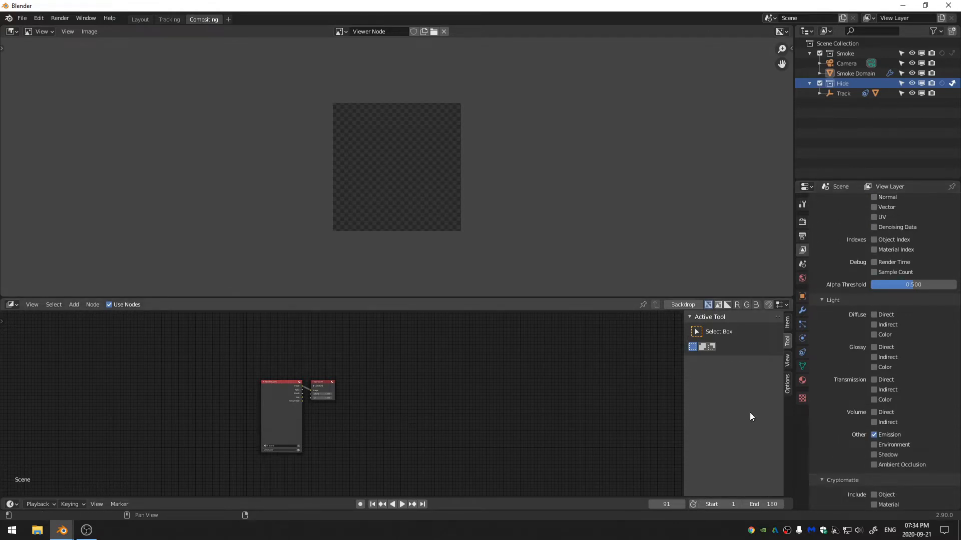
pyautogui.scroll(5, 920, 275)
pyautogui.scroll(-3, 922, 278)
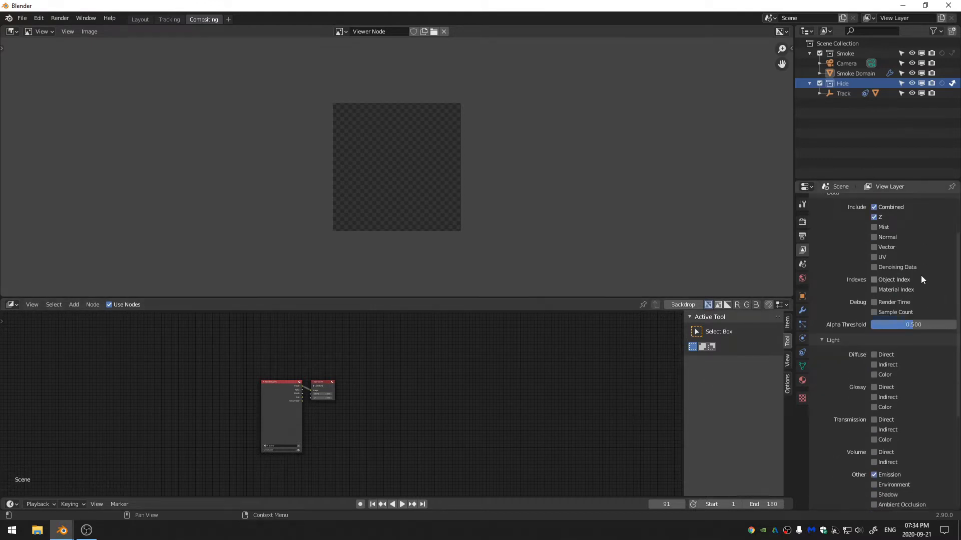
pyautogui.scroll(-4, 914, 285)
pyautogui.scroll(4, 911, 290)
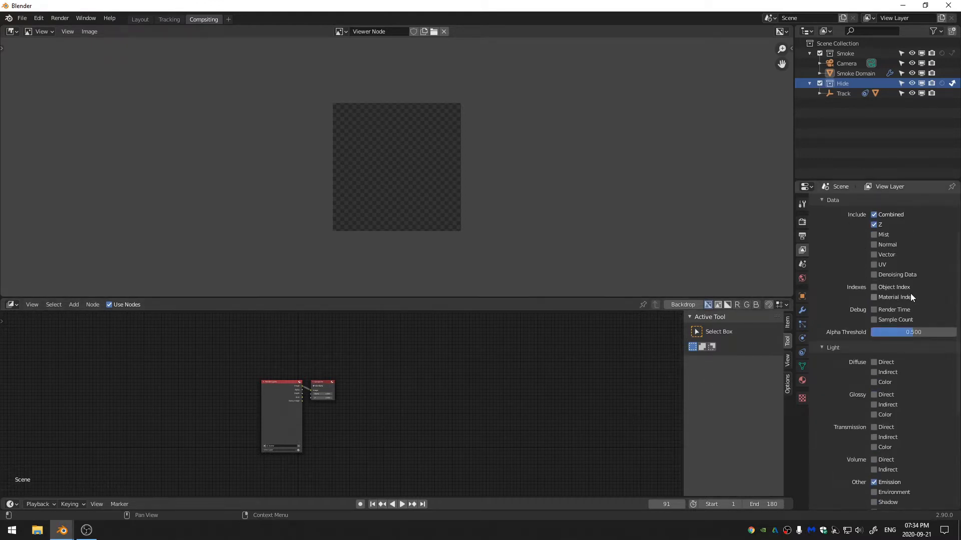
pyautogui.click(874, 275)
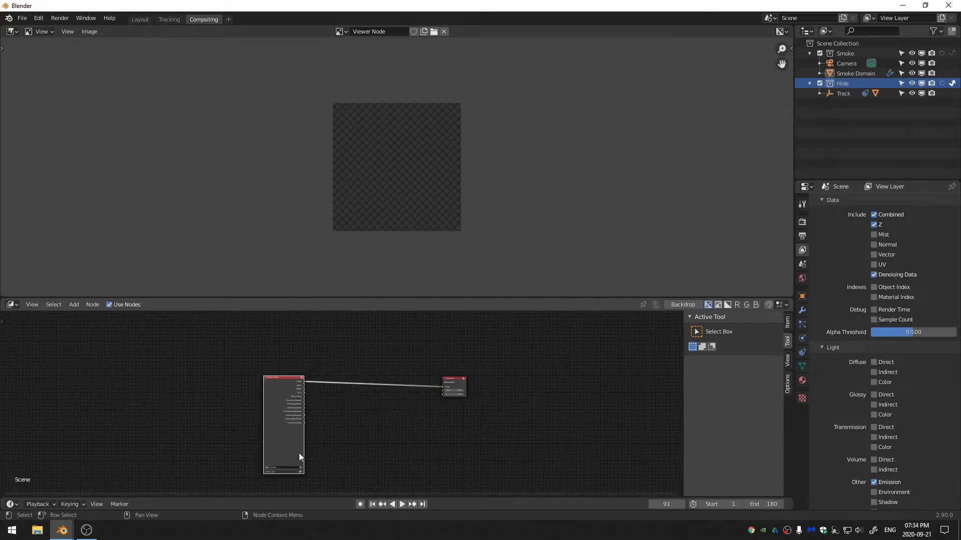
# - Add a Denoise node beside the Render Layers node in the compositor
pyautogui.scroll(4, 319, 431)
pyautogui.hotkey('shift', 'a')
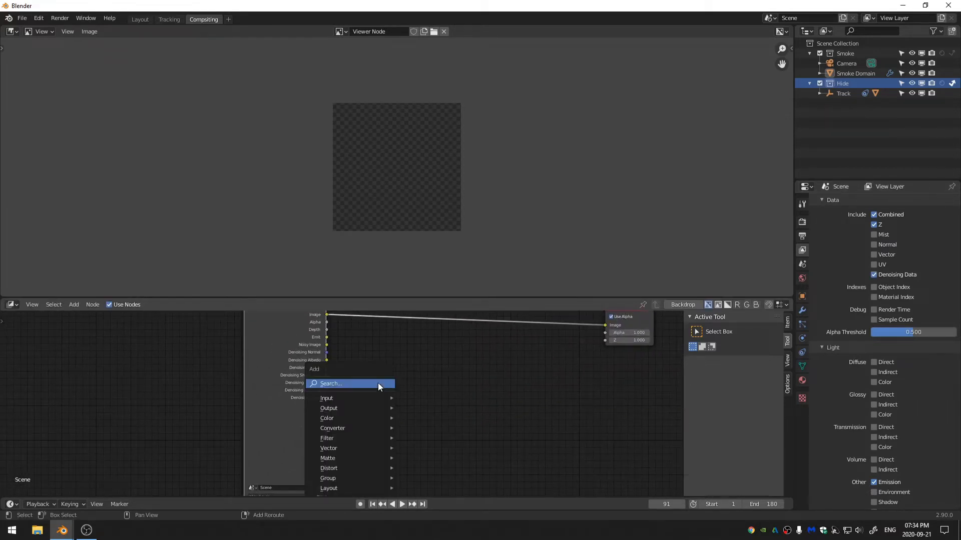
pyautogui.click(378, 382)
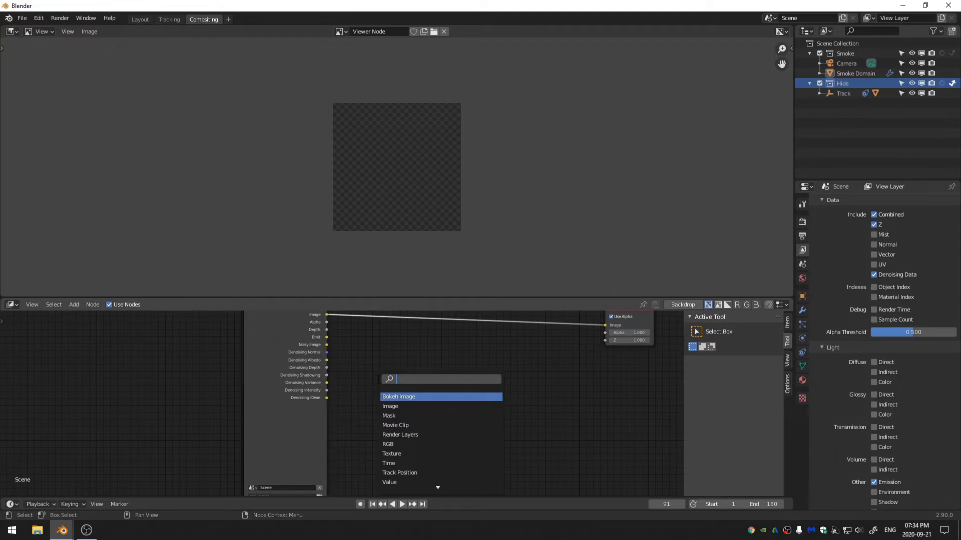
pyautogui.write('denoise')
pyautogui.press('Return')
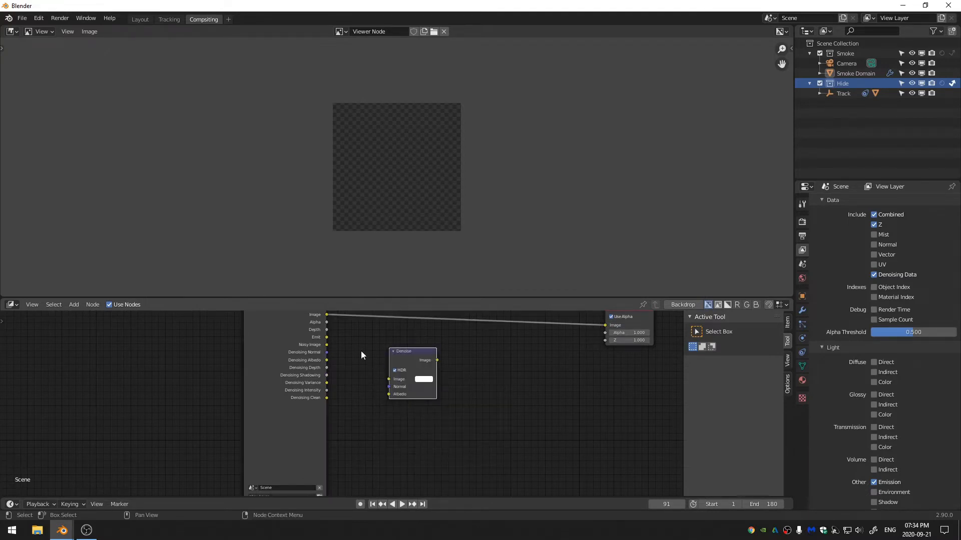
# - Link Noisy Image, Denoising Normal and Denoising Albedo to Denoise's Image, Normal and Albedo inputs, and Denoise's output to Composite's Image
pyautogui.moveTo(326, 345); pyautogui.dragTo(389, 380)
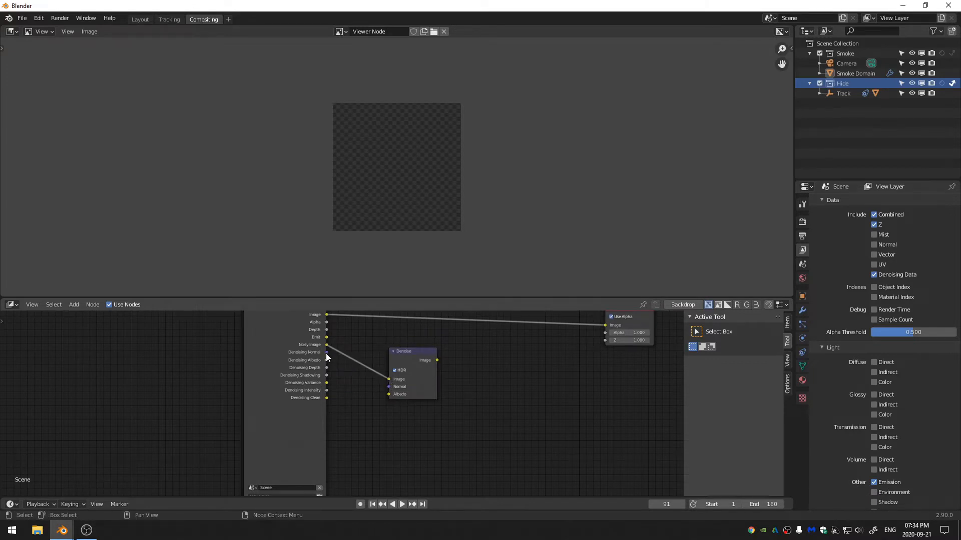
pyautogui.moveTo(327, 352); pyautogui.dragTo(389, 387)
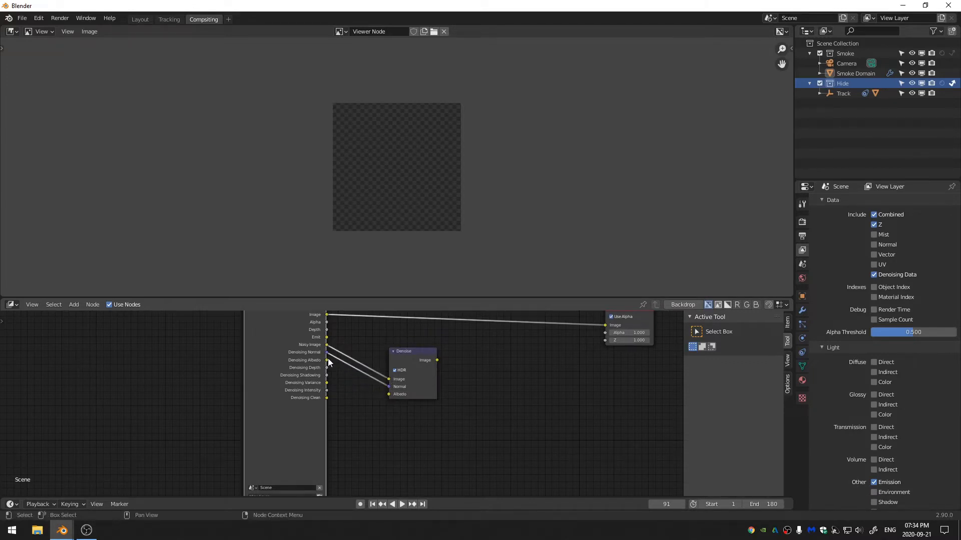
pyautogui.moveTo(326, 360); pyautogui.dragTo(389, 394)
pyautogui.moveTo(453, 375); pyautogui.dragTo(374, 381, button='middle')
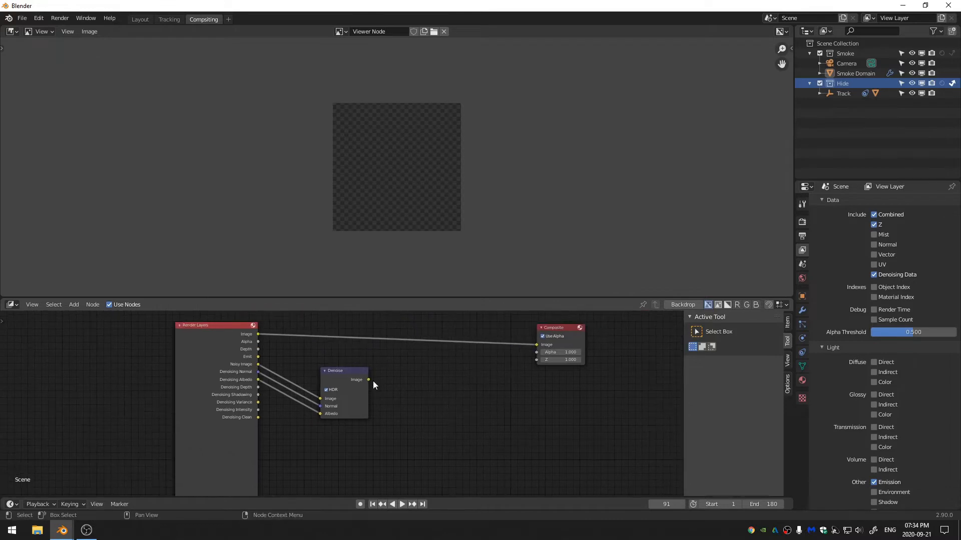
pyautogui.moveTo(369, 379); pyautogui.dragTo(399, 368)
# - Add a Reroute on the link between the Denoise and Composite nodes, close to Composite
pyautogui.moveTo(392, 412); pyautogui.dragTo(458, 418, button='middle')
pyautogui.scroll(-7, 435, 395)
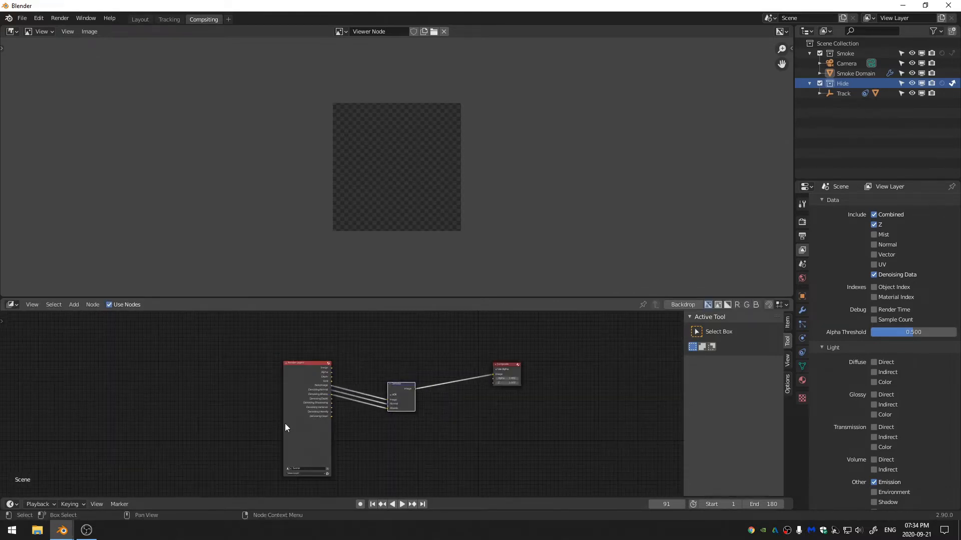
pyautogui.moveTo(291, 423); pyautogui.dragTo(346, 413, button='middle')
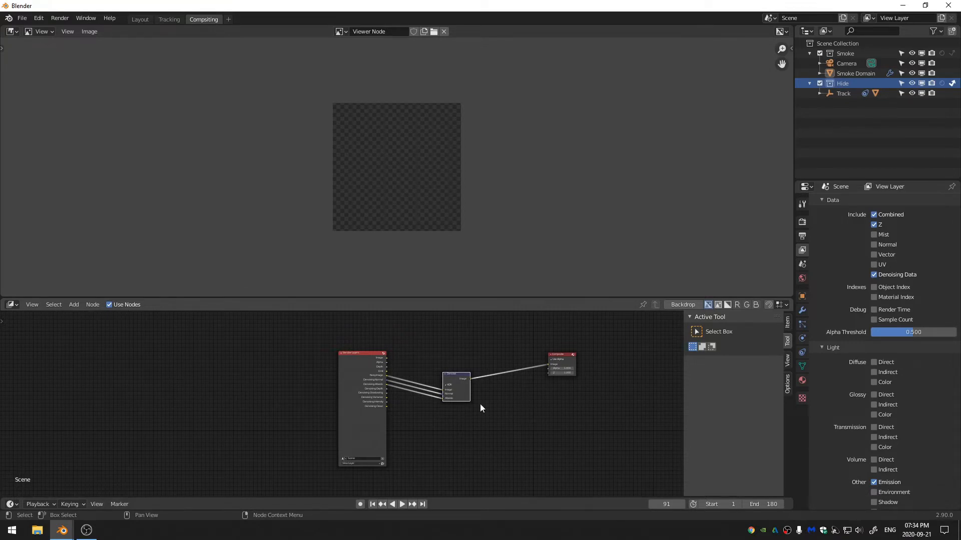
pyautogui.hotkey('shift', 'a')
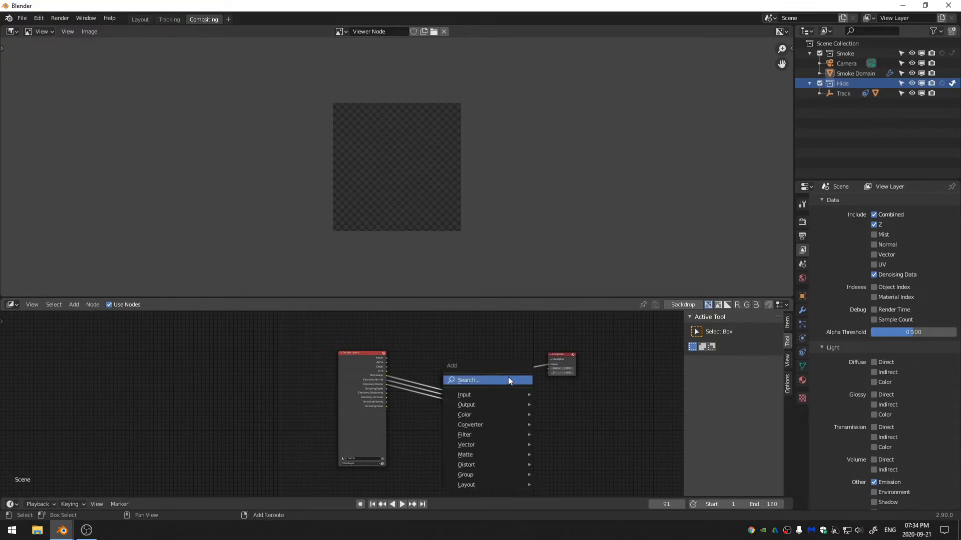
pyautogui.click(508, 378)
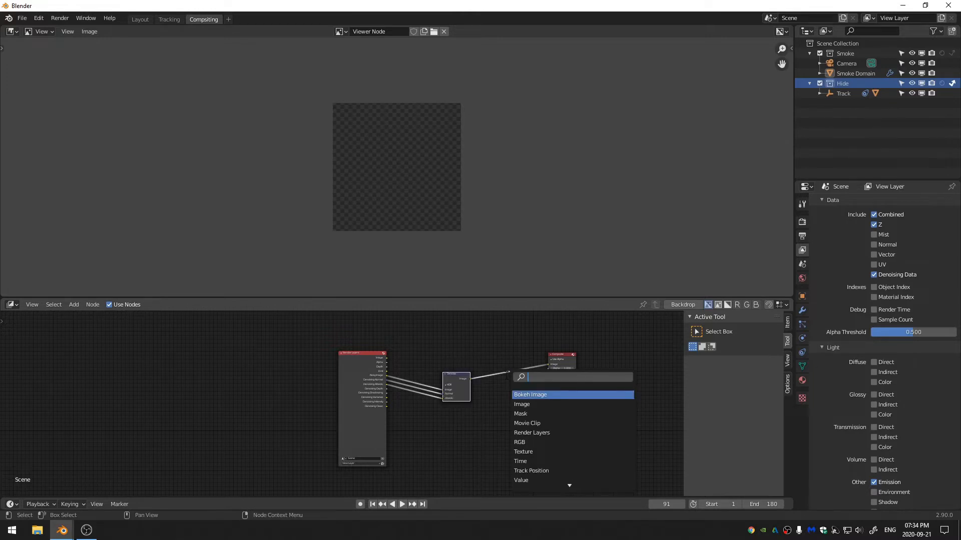
pyautogui.write('rero')
pyautogui.press('Return')
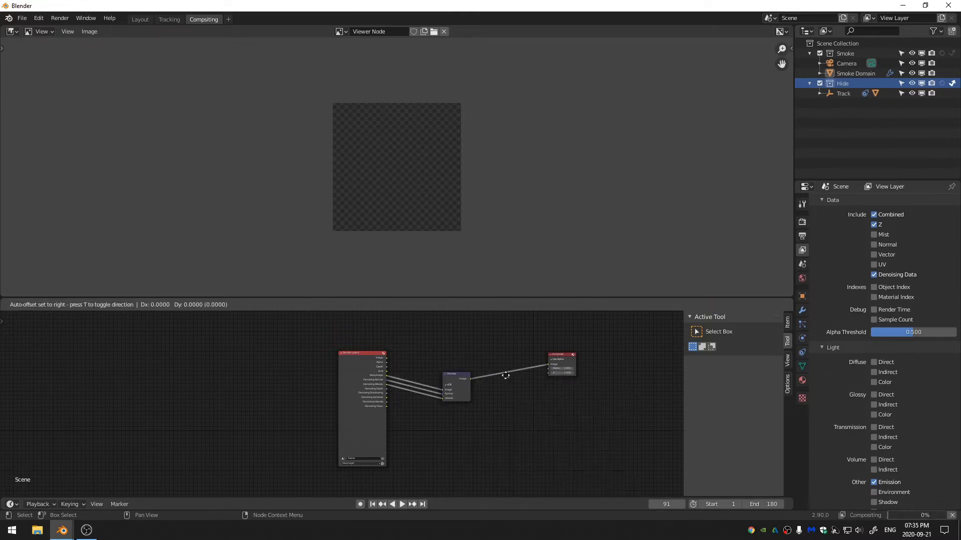
pyautogui.click(529, 370)
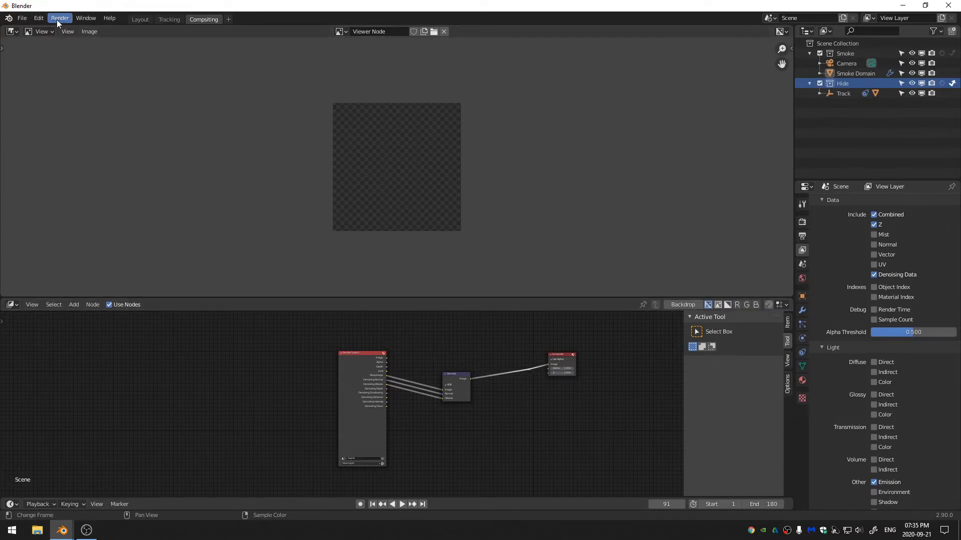
# - Enable the Node Wrangler add-on in the preferences and close them
pyautogui.click(40, 20)
pyautogui.click(67, 162)
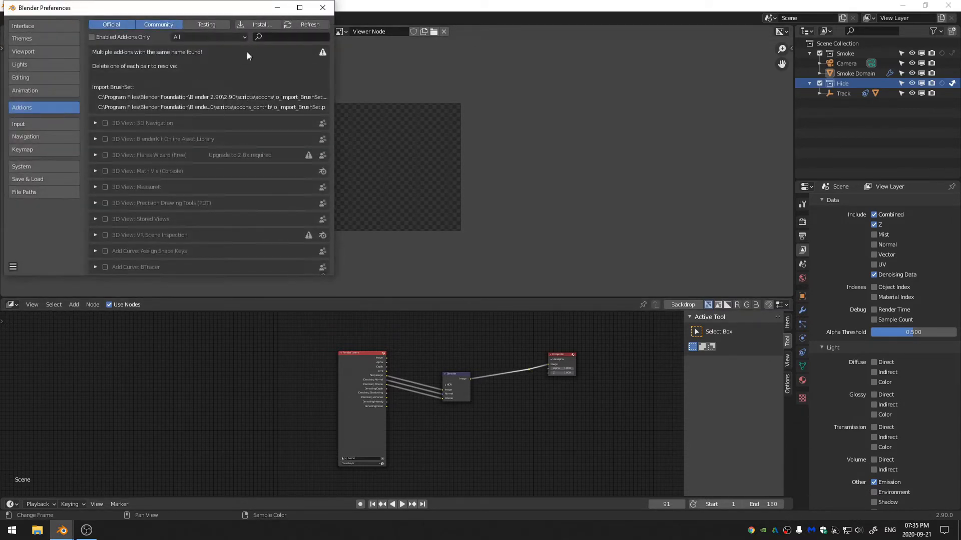
pyautogui.click(282, 38)
pyautogui.write('node')
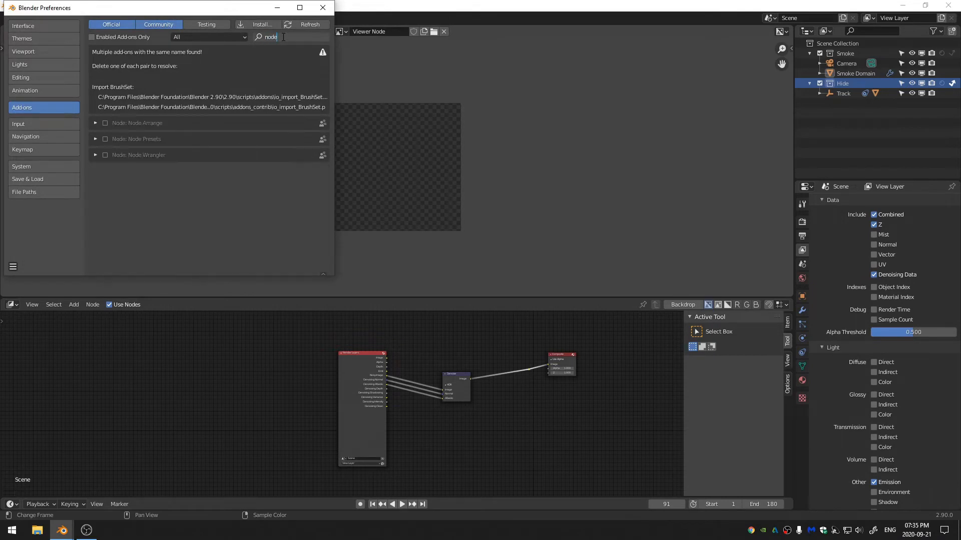
pyautogui.click(104, 155)
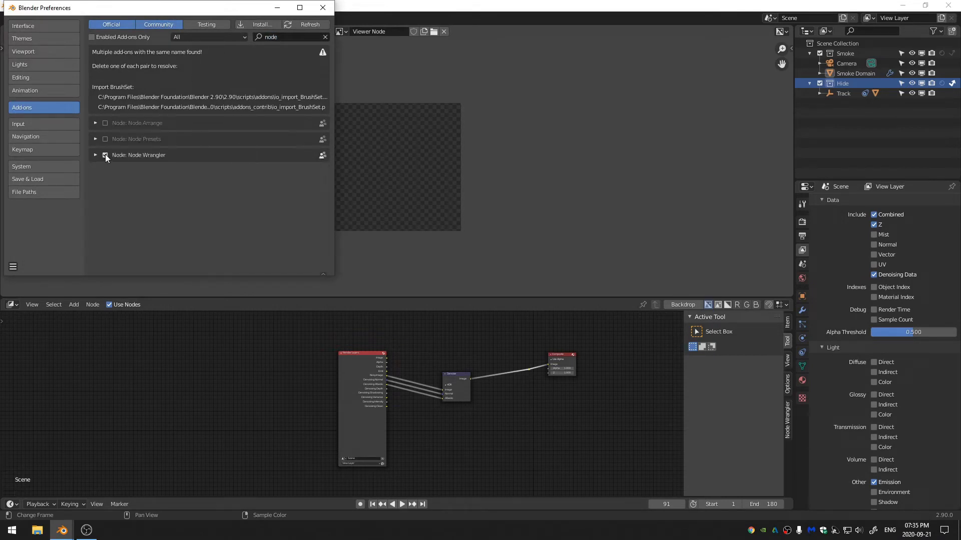
pyautogui.click(323, 8)
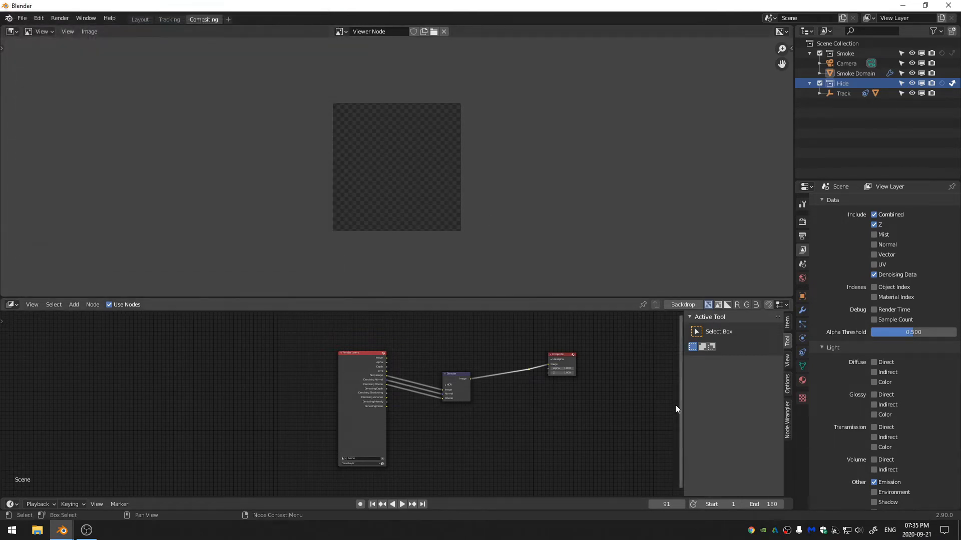
# - Connect a Viewer node to the reroute, place it beneath Composite and align the reroute between the two output nodes
pyautogui.scroll(1, 596, 407)
pyautogui.moveTo(541, 392); pyautogui.dragTo(477, 393, button='middle')
pyautogui.scroll(2, 478, 392)
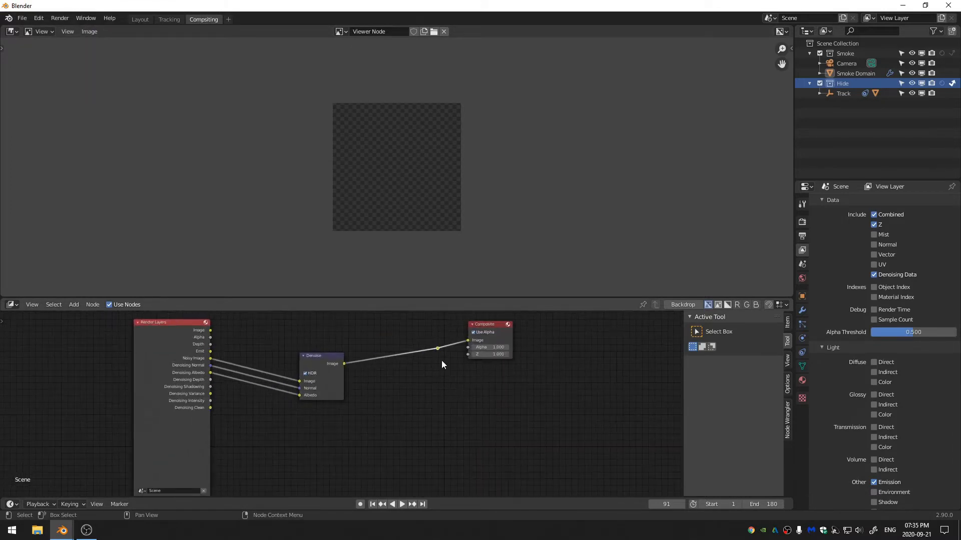
pyautogui.keyDown('ctrl'); pyautogui.keyDown('shift'); pyautogui.click(438, 349); pyautogui.keyUp('shift'); pyautogui.keyUp('ctrl')
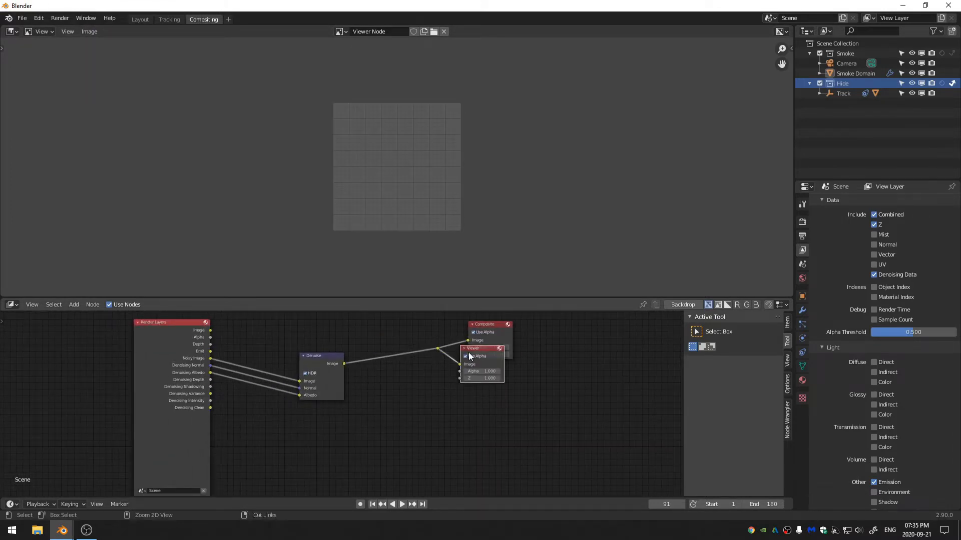
pyautogui.moveTo(479, 348); pyautogui.dragTo(442, 361)
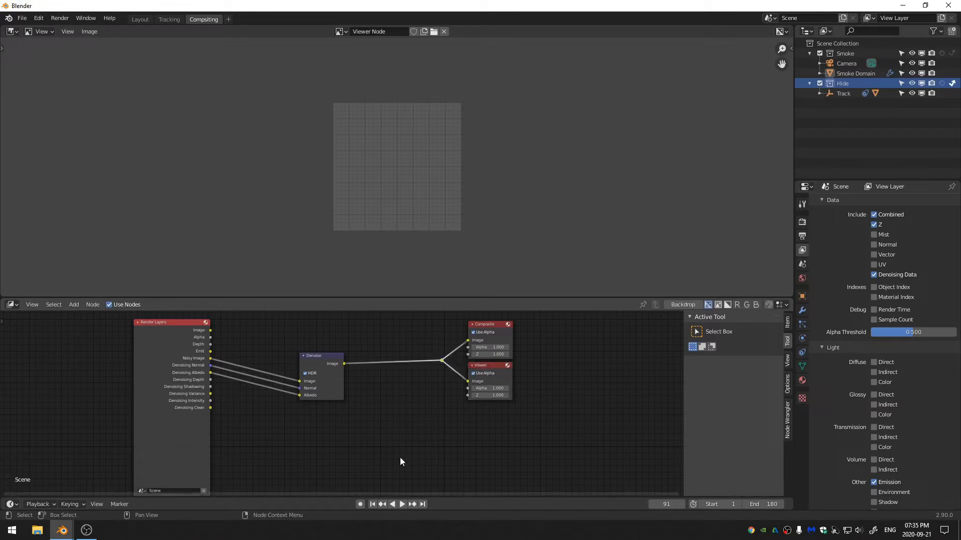
# - Add a Frame node and size it around the reroute, Composite and Viewer nodes
pyautogui.moveTo(392, 461); pyautogui.dragTo(565, 308)
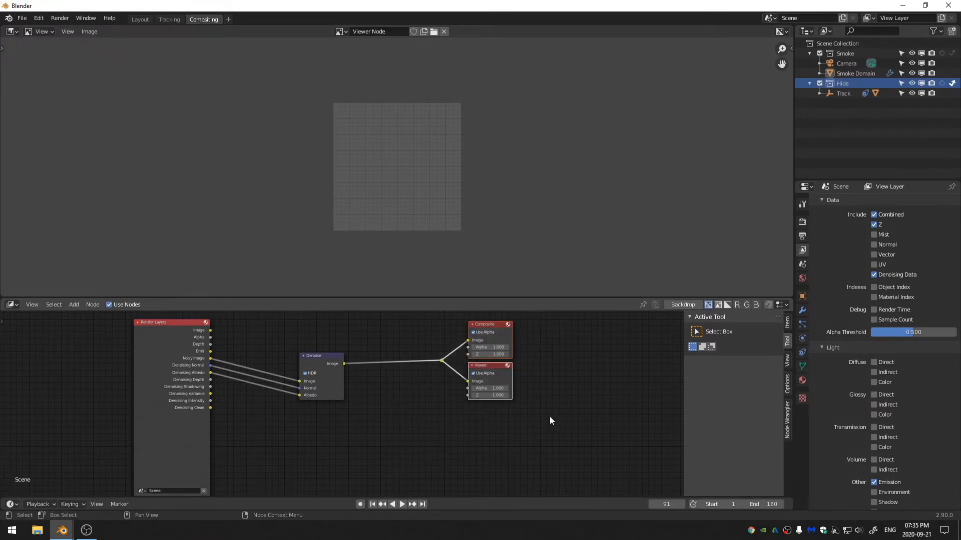
pyautogui.hotkey('shift', 'a')
pyautogui.click(528, 386)
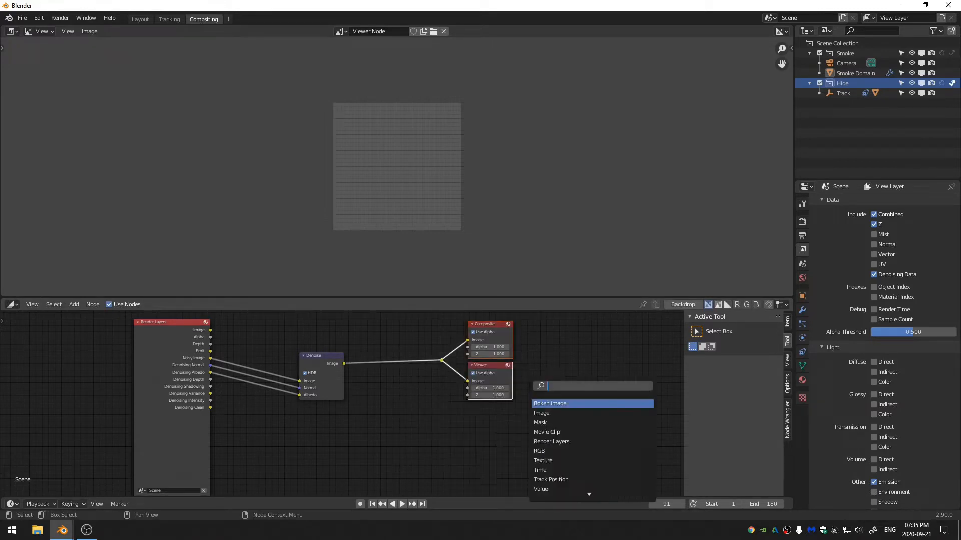
pyautogui.write('frame')
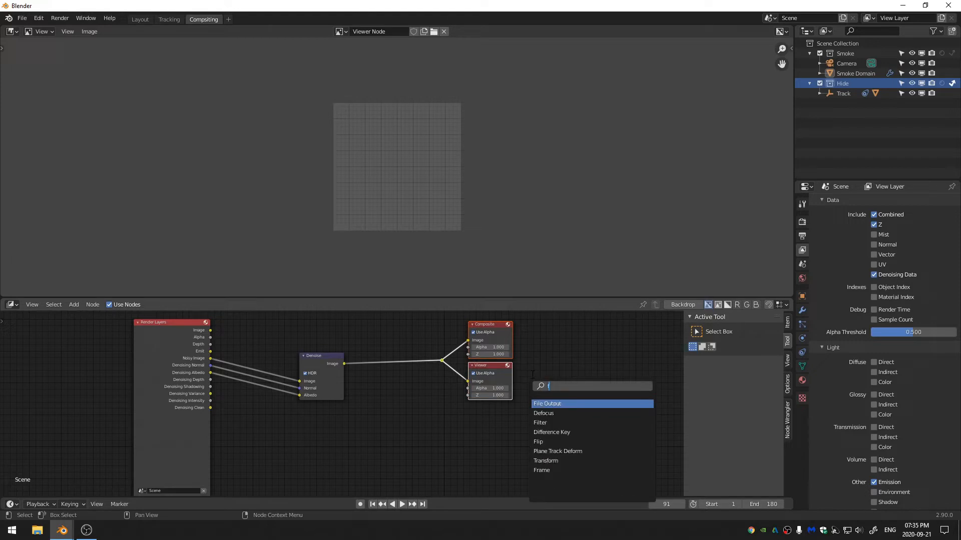
pyautogui.press('Return')
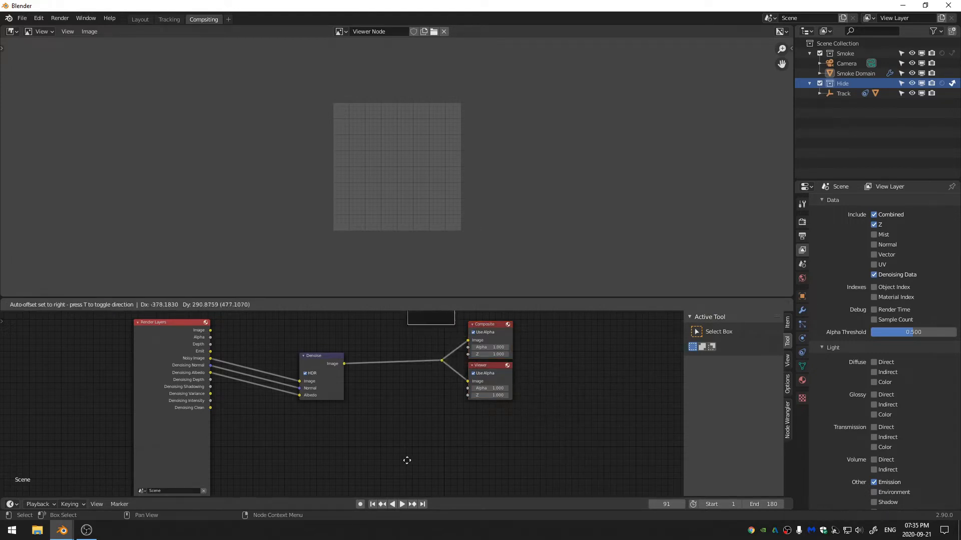
pyautogui.click(427, 486)
pyautogui.moveTo(469, 317); pyautogui.dragTo(554, 406)
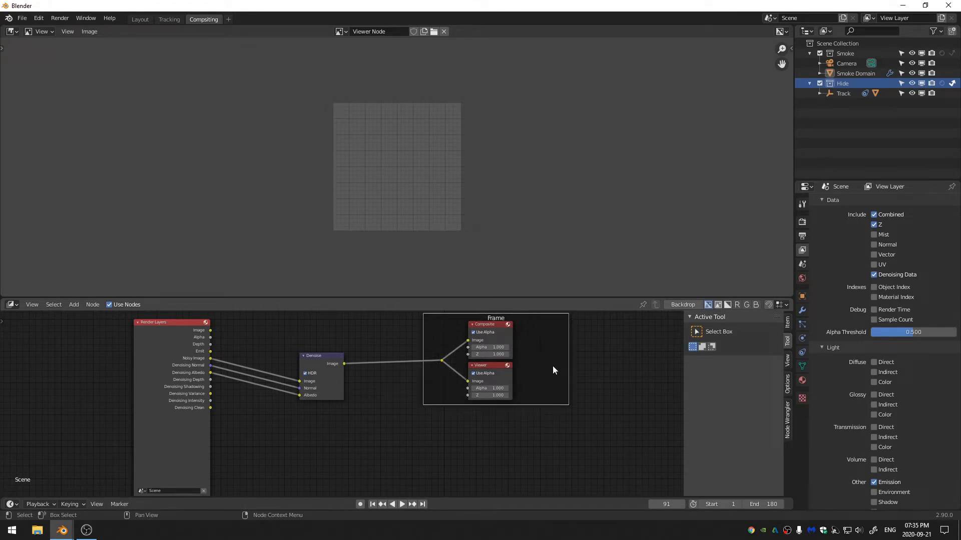
pyautogui.moveTo(530, 320); pyautogui.dragTo(526, 322)
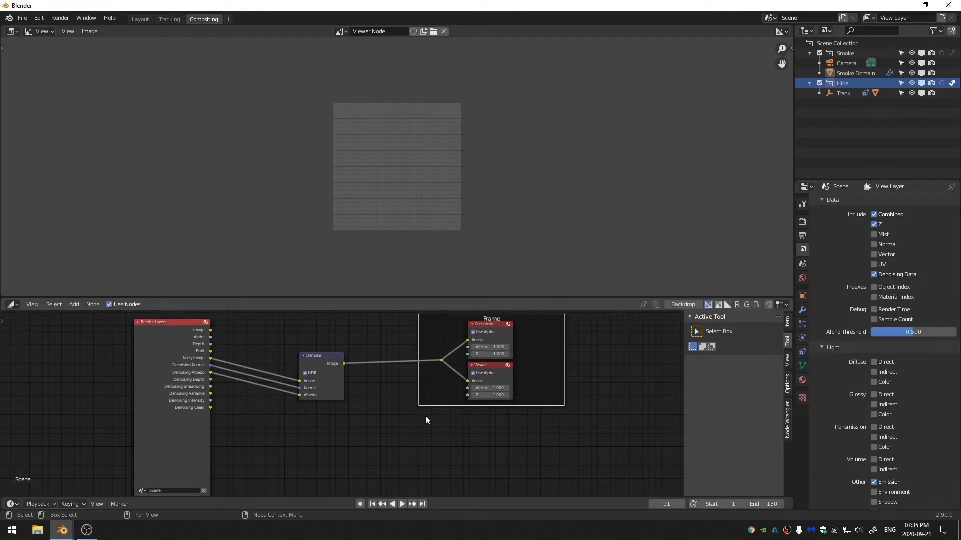
# - Parent the reroute, Composite and Viewer nodes to their frame and move the frame farther from the Denoise node
pyautogui.moveTo(440, 454); pyautogui.dragTo(520, 315)
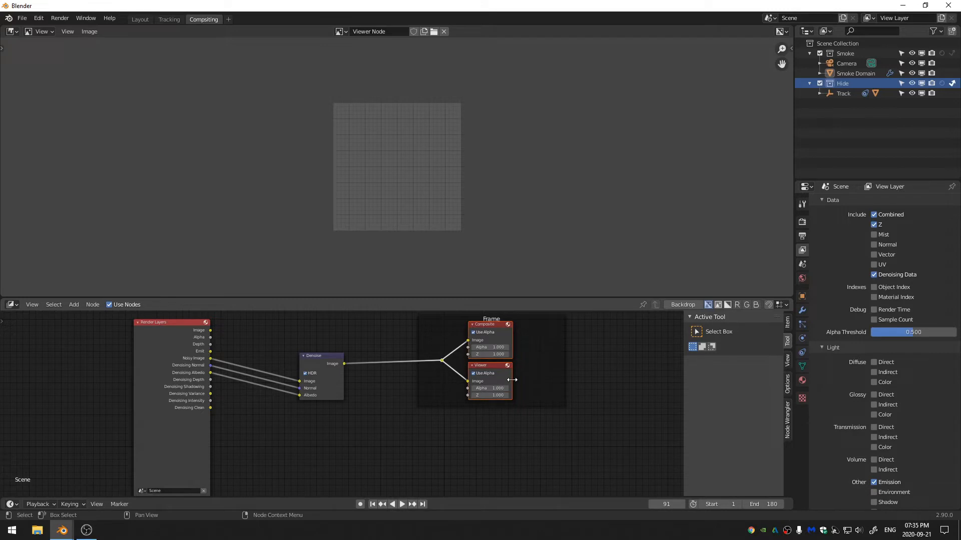
pyautogui.moveTo(512, 380); pyautogui.dragTo(518, 379)
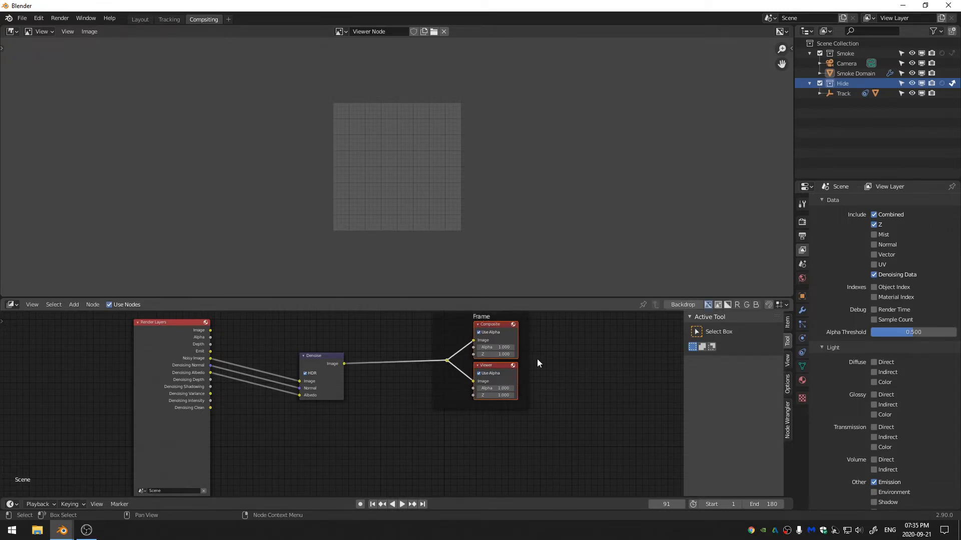
pyautogui.moveTo(540, 335); pyautogui.dragTo(554, 387, button='middle')
pyautogui.moveTo(533, 364); pyautogui.dragTo(571, 352)
# - Add a second Frame node and size and position it around the Render Layers and Denoise nodes
pyautogui.scroll(-3, 100, 383)
pyautogui.moveTo(83, 380); pyautogui.dragTo(248, 336, button='middle')
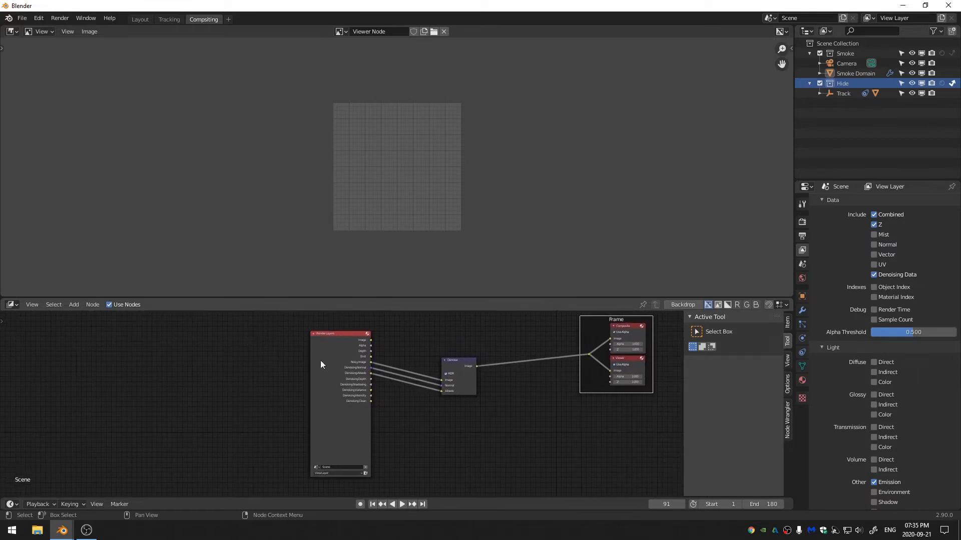
pyautogui.hotkey('shift', 'a')
pyautogui.write('fram')
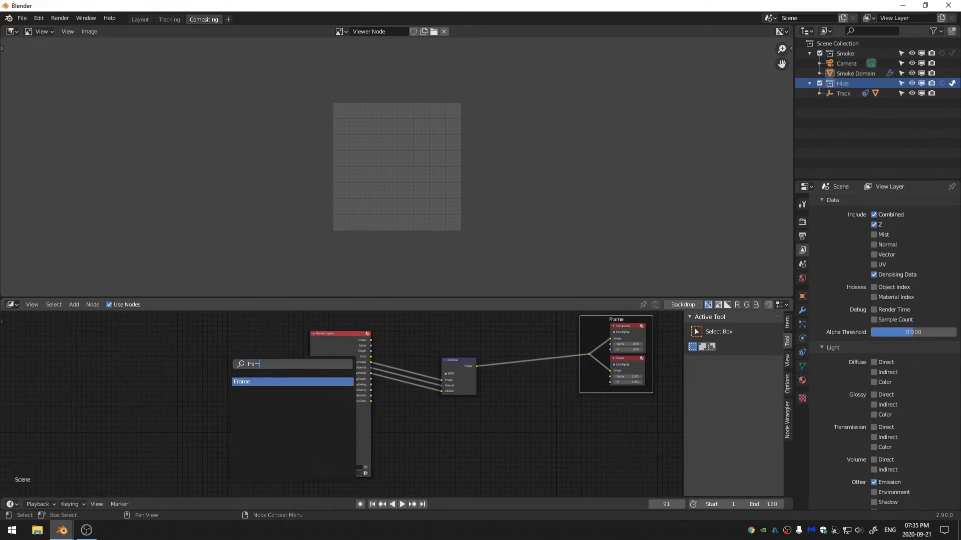
pyautogui.press('Return')
pyautogui.click(274, 364)
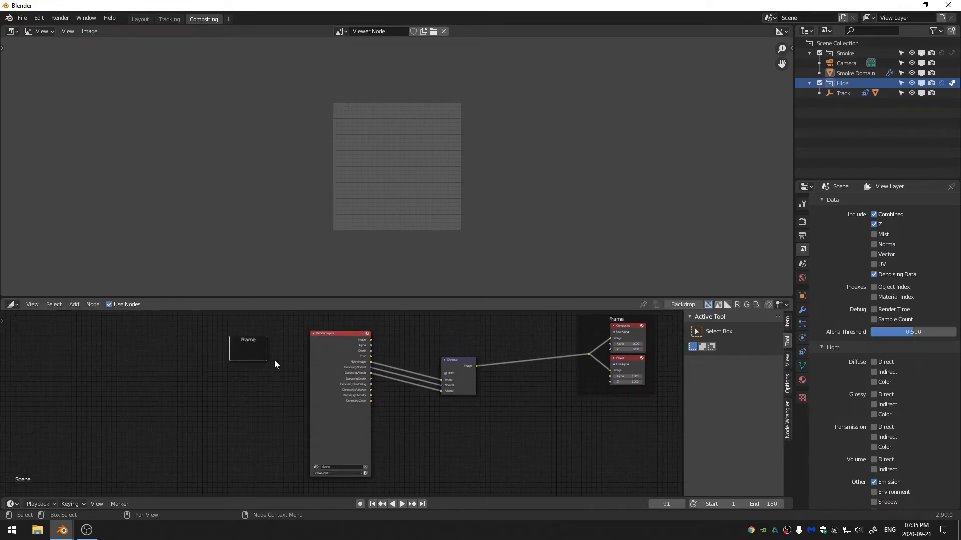
pyautogui.moveTo(267, 359); pyautogui.dragTo(528, 492)
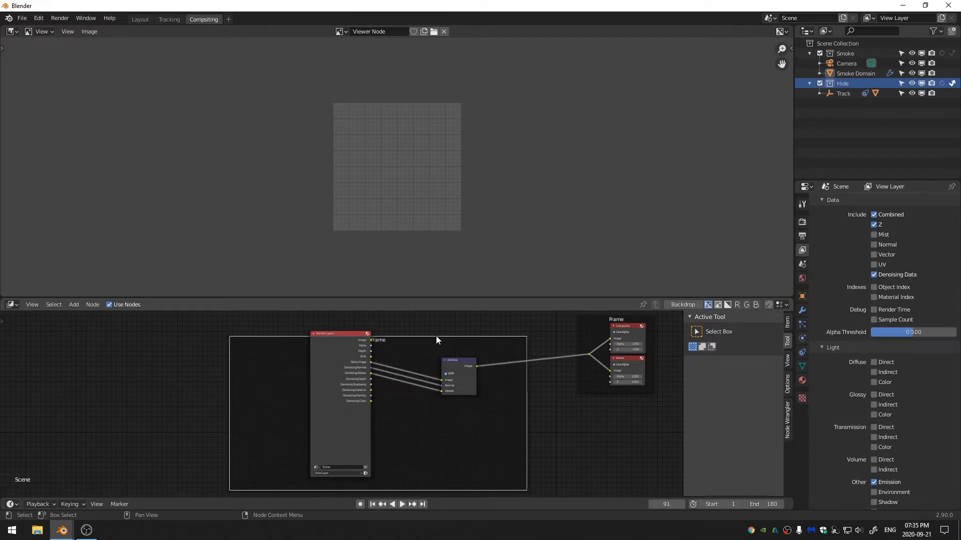
pyautogui.moveTo(432, 337); pyautogui.dragTo(434, 311)
# - Parent the Render Layers and Denoise nodes to the second frame
pyautogui.click(345, 389)
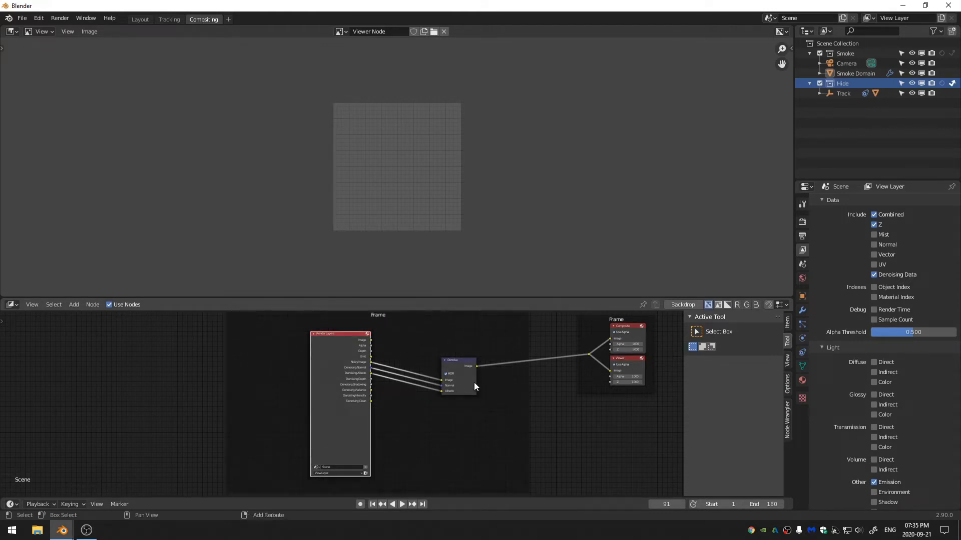
pyautogui.keyDown('shift'); pyautogui.click(453, 387); pyautogui.keyUp('shift')
pyautogui.rightClick(366, 376)
pyautogui.press('Escape')
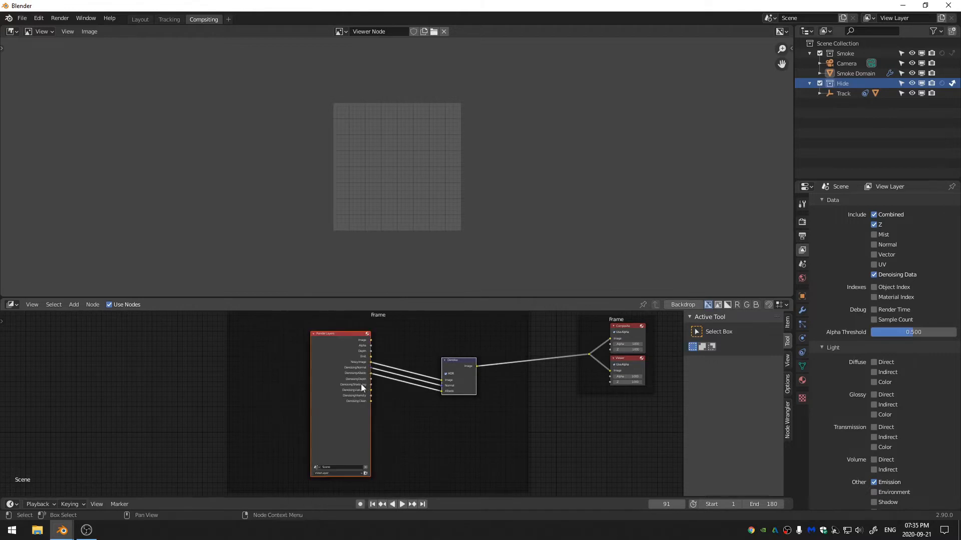
pyautogui.press('g')
pyautogui.moveTo(395, 382); pyautogui.dragTo(360, 383, button='middle')
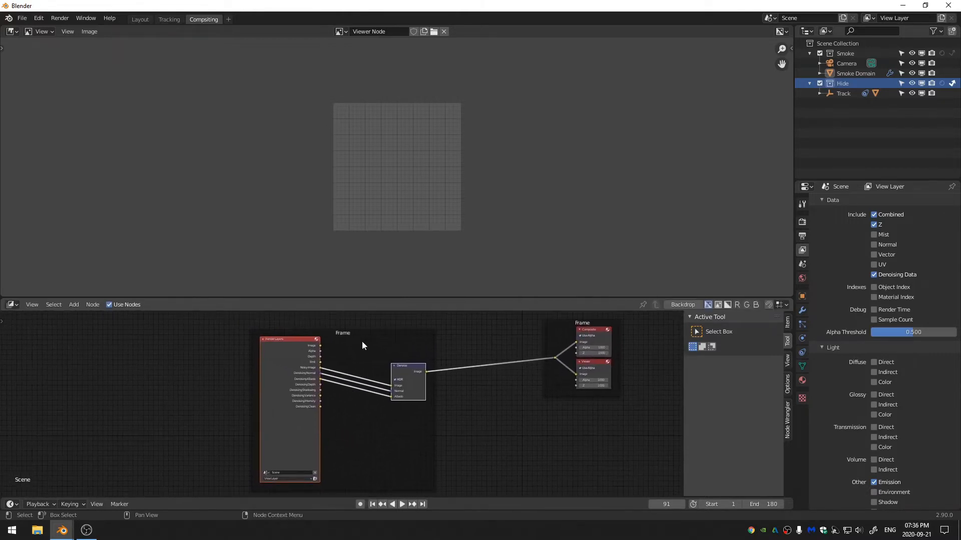
# - Give the frame around the Render Layers and Denoise nodes a dark red custom color and label it Fire
pyautogui.click(394, 335)
pyautogui.click(788, 323)
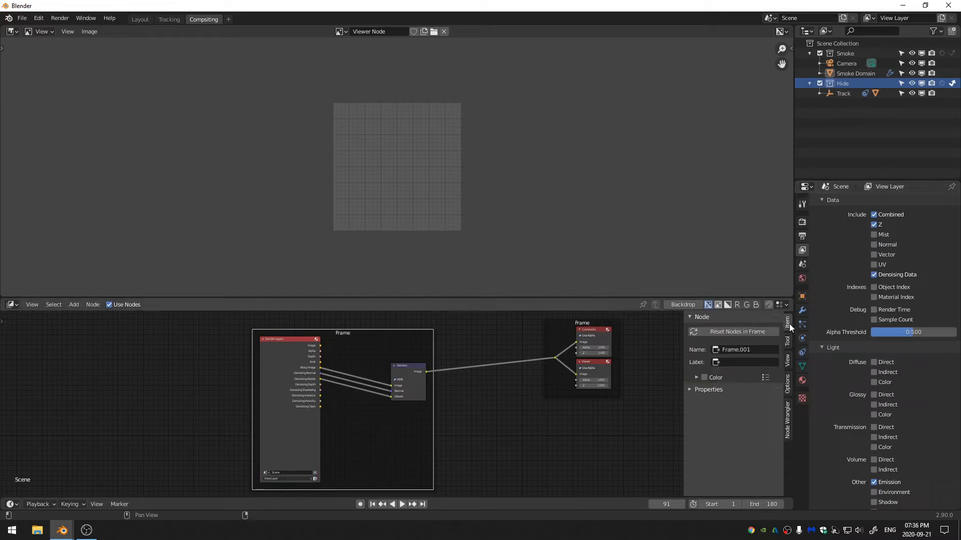
pyautogui.click(704, 377)
pyautogui.click(696, 377)
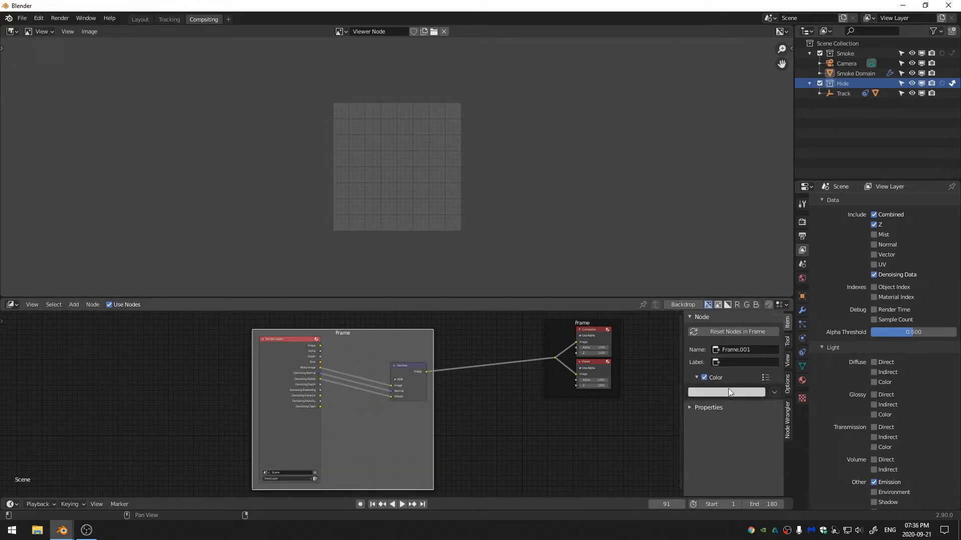
pyautogui.click(728, 388)
pyautogui.moveTo(728, 311)
pyautogui.mouseDown()
pyautogui.moveTo(728, 332)
pyautogui.moveTo(730, 318)
pyautogui.mouseUp()
pyautogui.moveTo(775, 282); pyautogui.dragTo(774, 291)
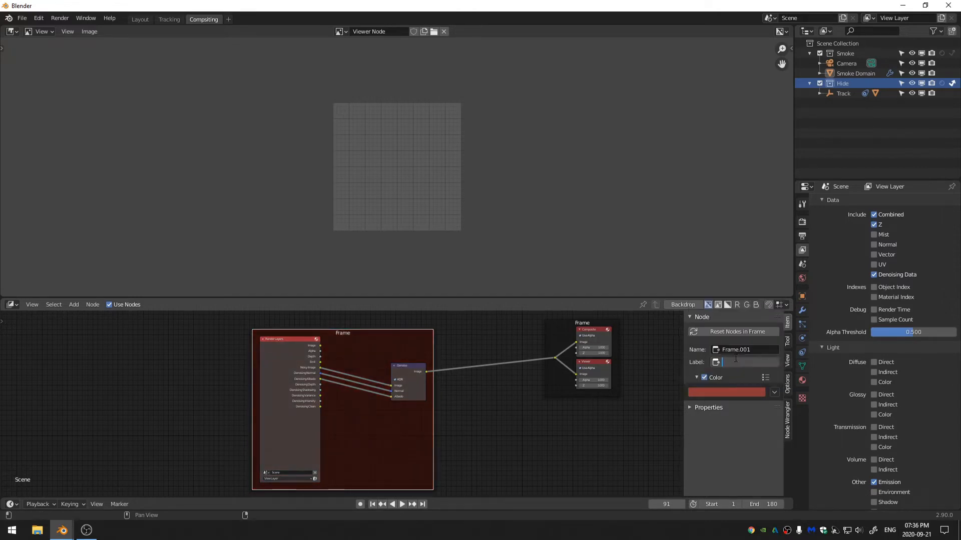
pyautogui.click(744, 362)
pyautogui.write('Fire')
pyautogui.press('Return')
# - Label the frame around the Composite and Viewer nodes Render Nodes
pyautogui.moveTo(573, 369); pyautogui.dragTo(517, 410, button='middle')
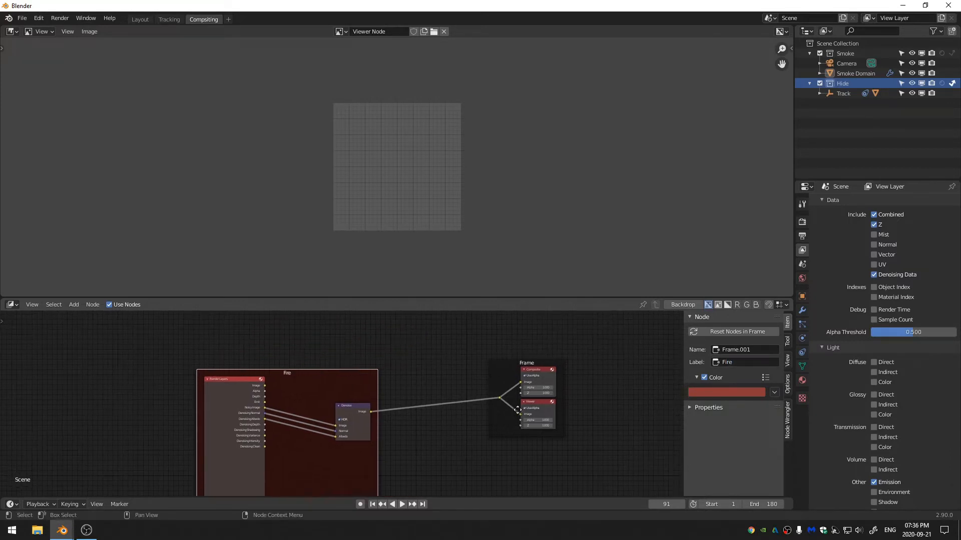
pyautogui.click(514, 367)
pyautogui.click(747, 362)
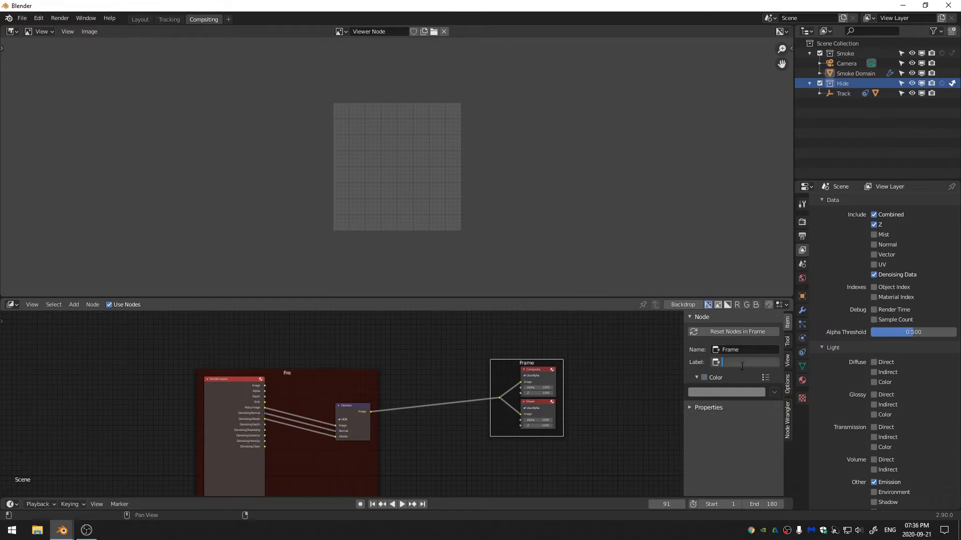
pyautogui.write('Render Nodes')
pyautogui.press('Return')
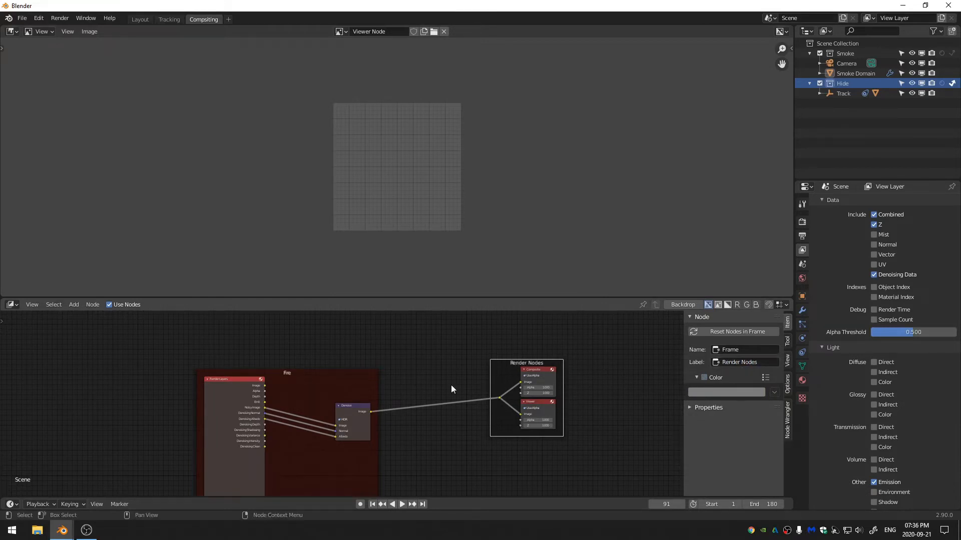
# - Add an Image node to the left of the Fire frame and load plate_0001.png from the PLATE folder into it
pyautogui.moveTo(163, 387); pyautogui.dragTo(272, 382, button='middle')
pyautogui.hotkey('shift', 'a')
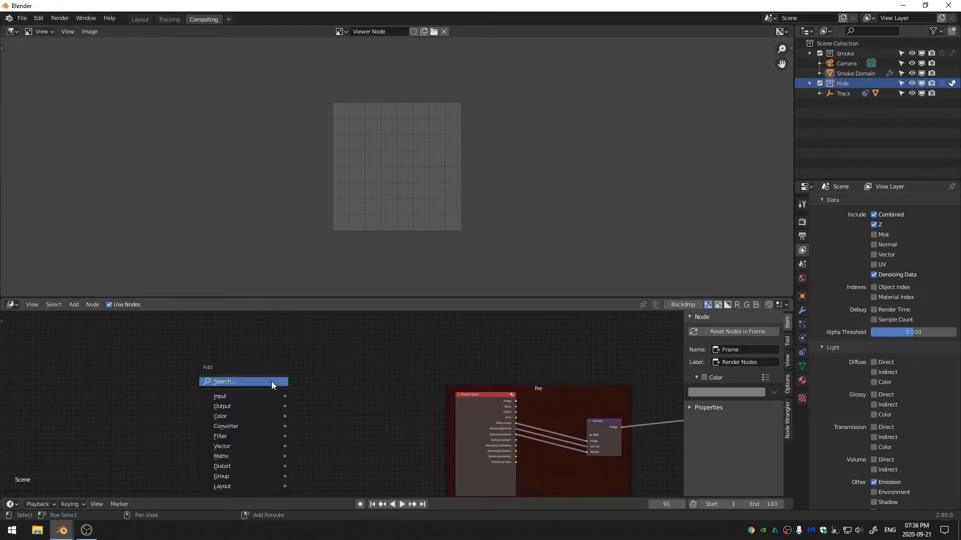
pyautogui.click(271, 381)
pyautogui.write('im')
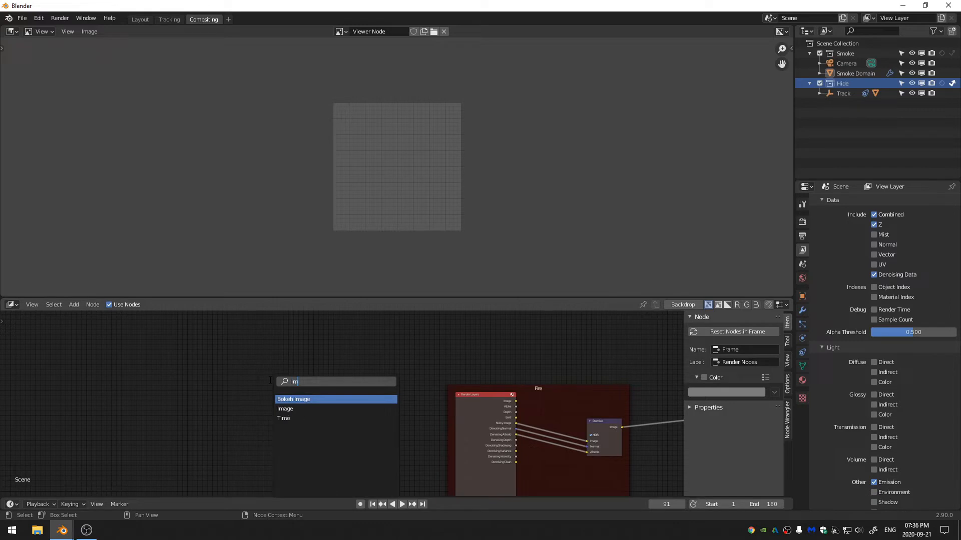
pyautogui.click(291, 408)
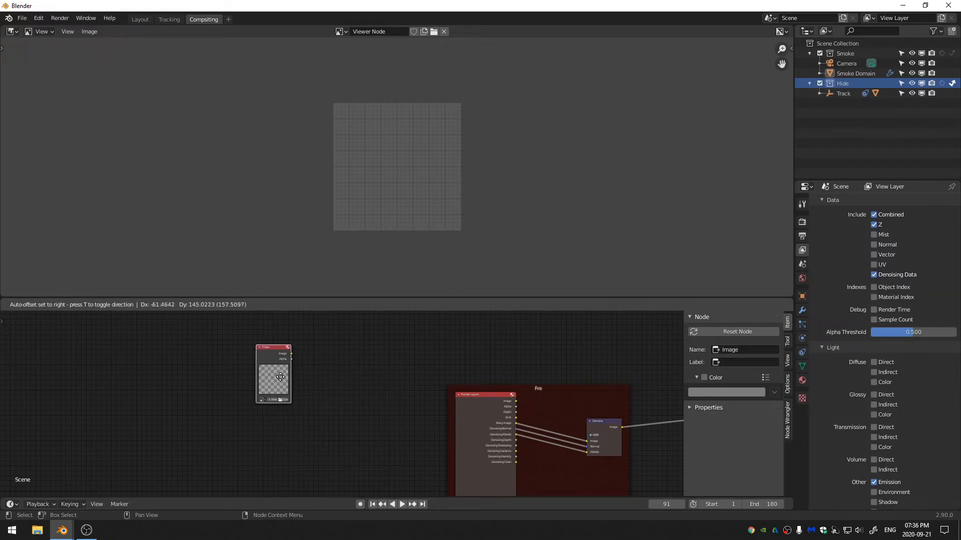
pyautogui.click(284, 400)
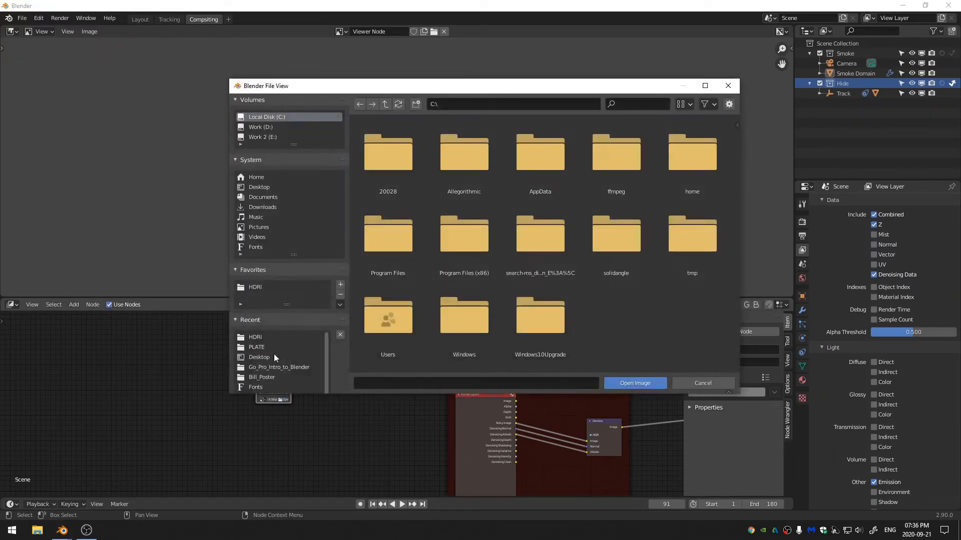
pyautogui.click(256, 347)
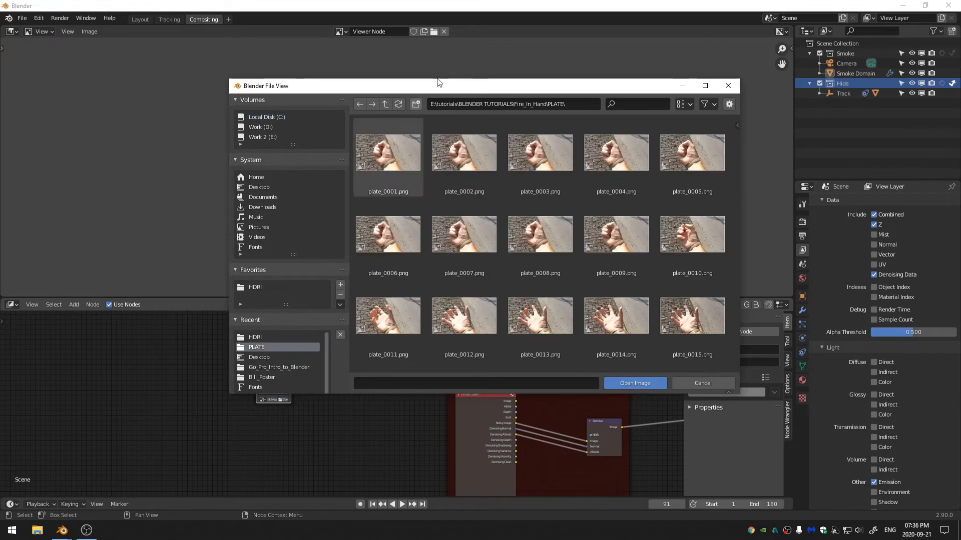
pyautogui.click(372, 197)
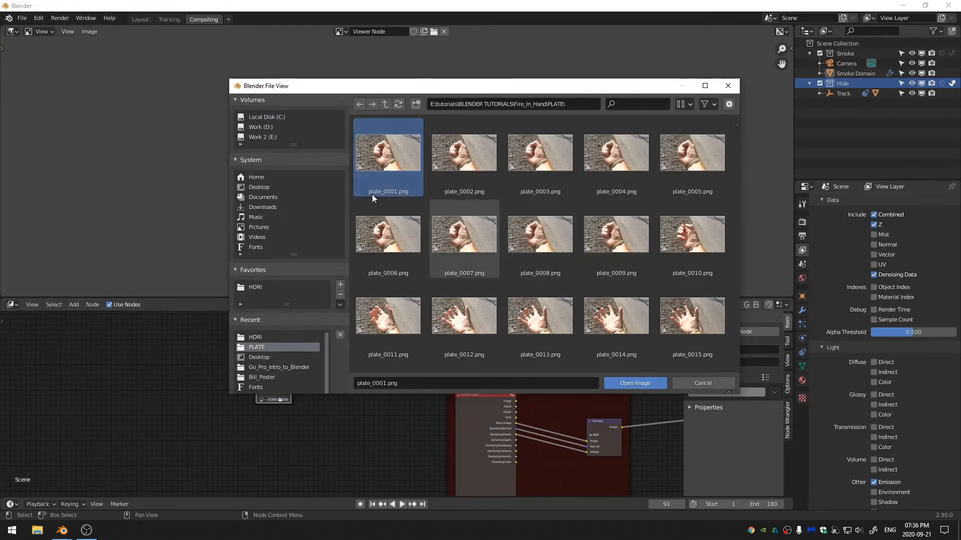
pyautogui.click(635, 383)
# - Set the plate image sequence's frame count to 180 in its Image node
pyautogui.scroll(4, 342, 403)
pyautogui.moveTo(341, 403); pyautogui.dragTo(400, 394, button='middle')
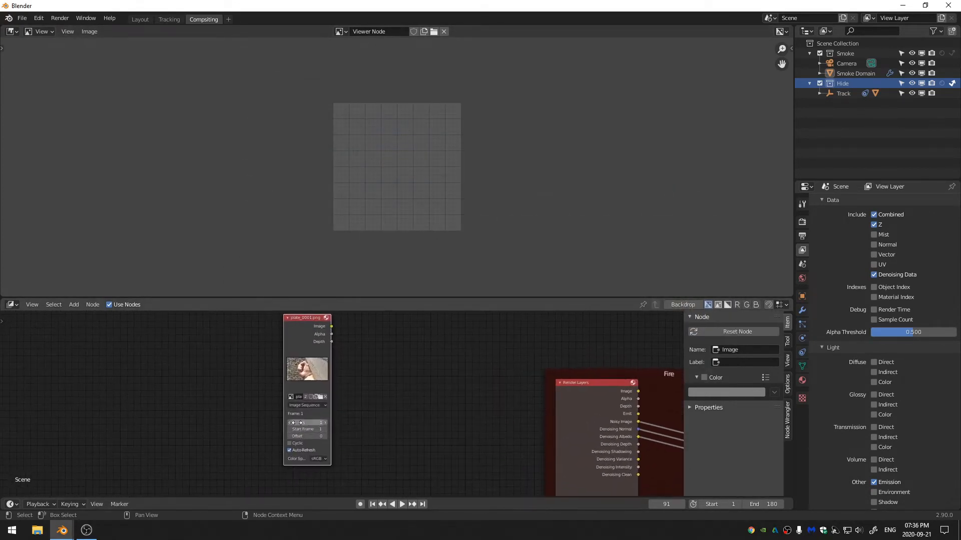
pyautogui.click(306, 423)
pyautogui.write('180')
pyautogui.press('Return')
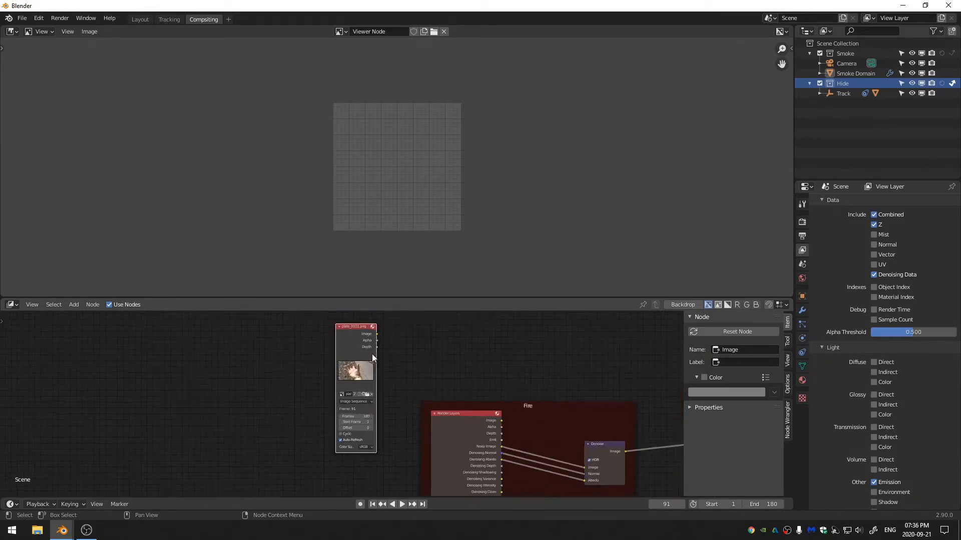
# - Move the plate Image node farther from the Fire frame and enclose it in a new Frame node
pyautogui.scroll(-2, 371, 354)
pyautogui.moveTo(351, 345); pyautogui.dragTo(236, 356)
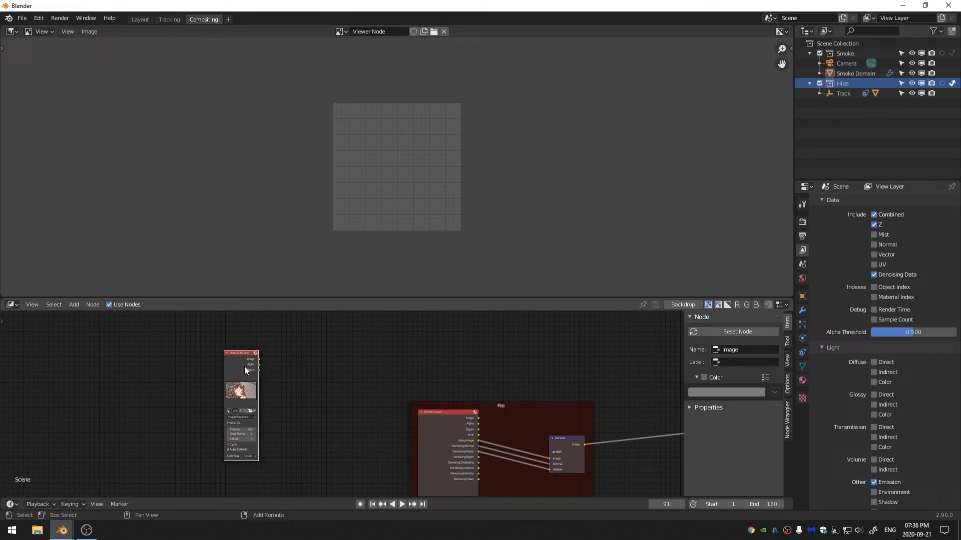
pyautogui.hotkey('shift', 'a')
pyautogui.click(244, 367)
pyautogui.write('fra')
pyautogui.press('Return')
pyautogui.click(227, 323)
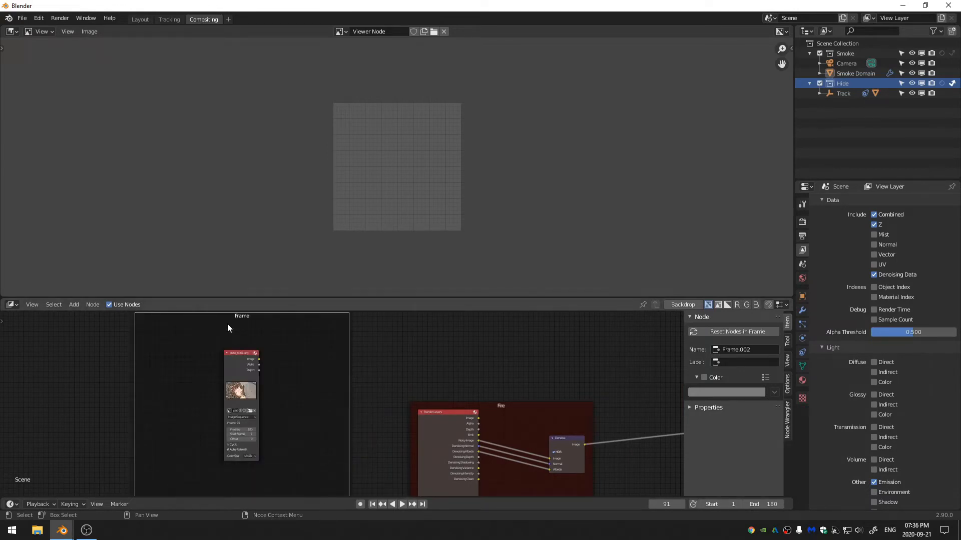
pyautogui.moveTo(246, 364); pyautogui.dragTo(231, 360)
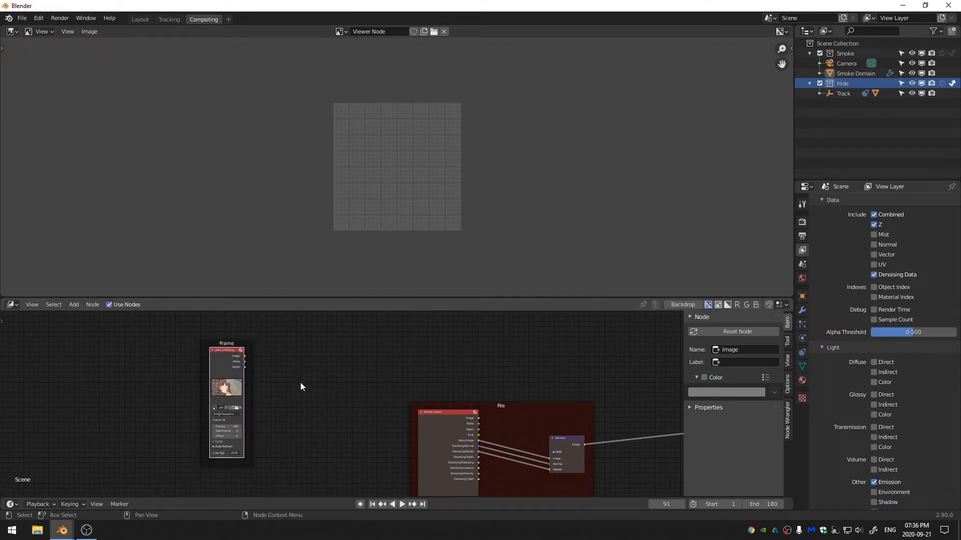
# - Give the plate's frame a dark green custom color with a value of 0.447 and label it Background
pyautogui.click(228, 344)
pyautogui.click(716, 391)
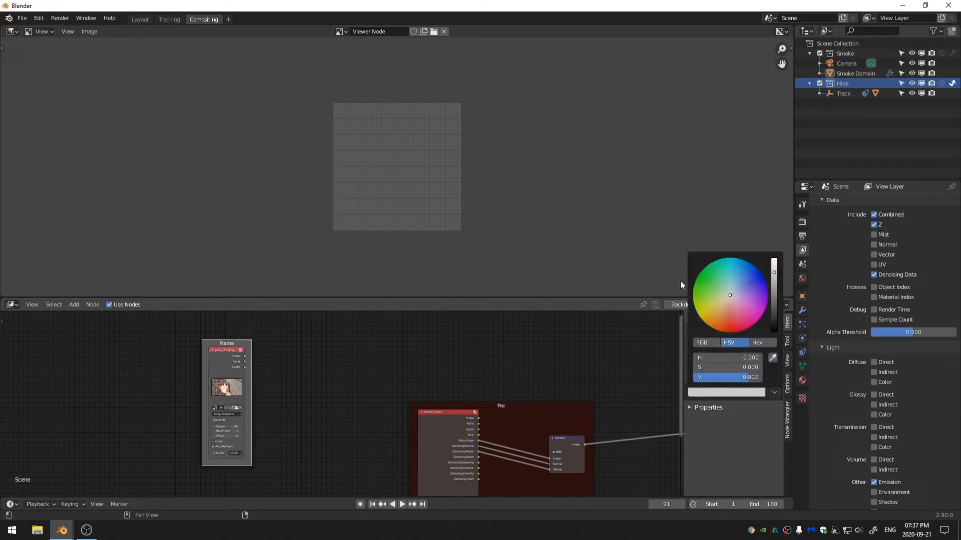
pyautogui.click(707, 278)
pyautogui.moveTo(774, 273); pyautogui.dragTo(774, 302)
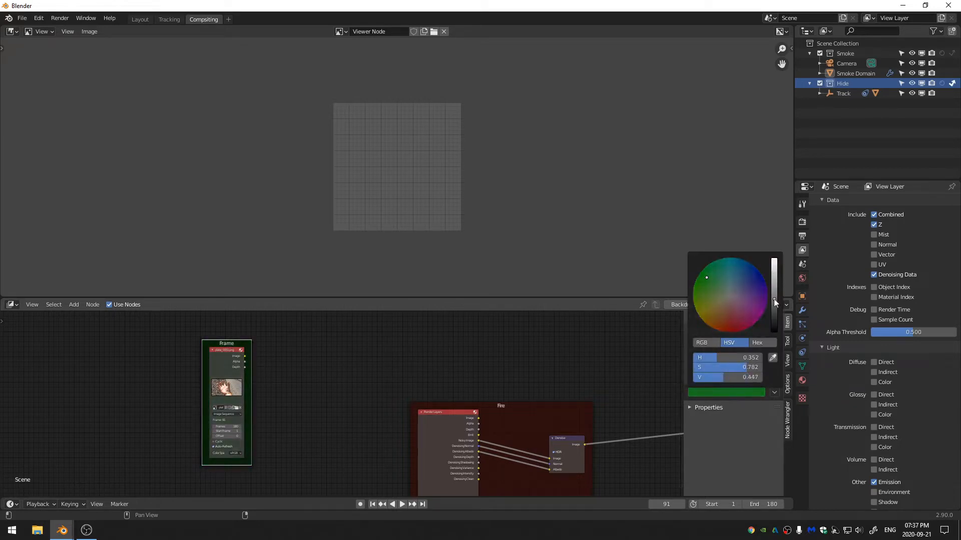
pyautogui.click(750, 362)
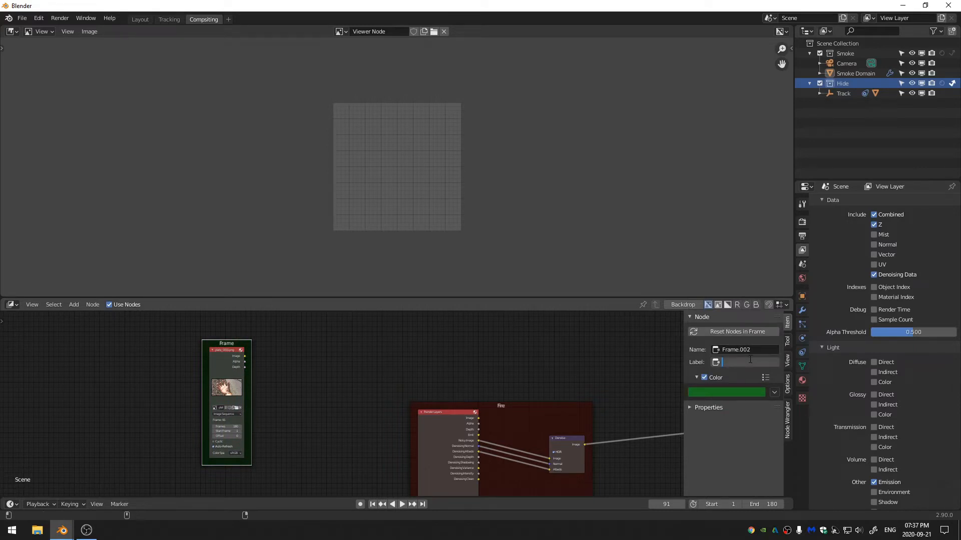
pyautogui.write('Background')
pyautogui.press('Return')
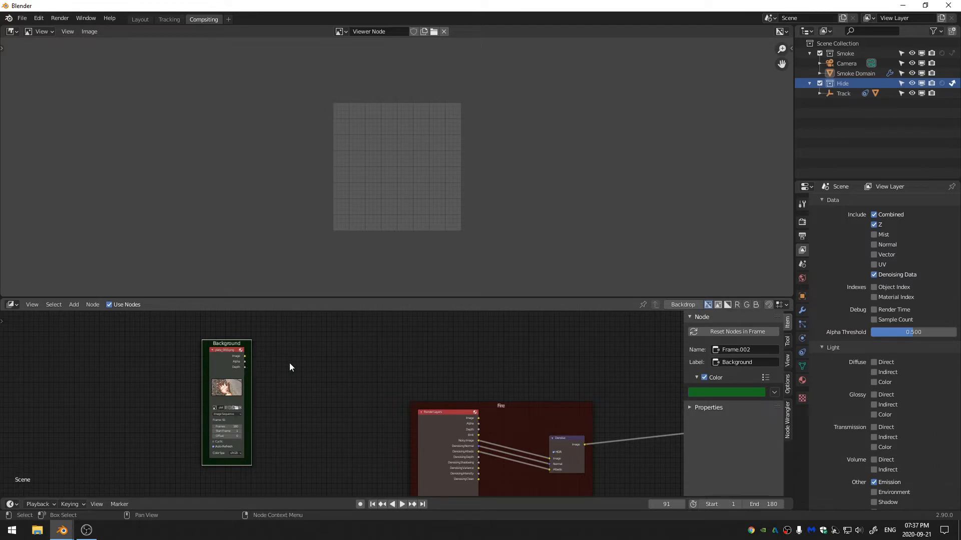
# - Add an Alpha Over node on the link between the Denoise node and the Render Nodes frame
pyautogui.moveTo(479, 373); pyautogui.dragTo(264, 351, button='middle')
pyautogui.scroll(-4, 287, 360)
pyautogui.moveTo(231, 382); pyautogui.dragTo(363, 389, button='middle')
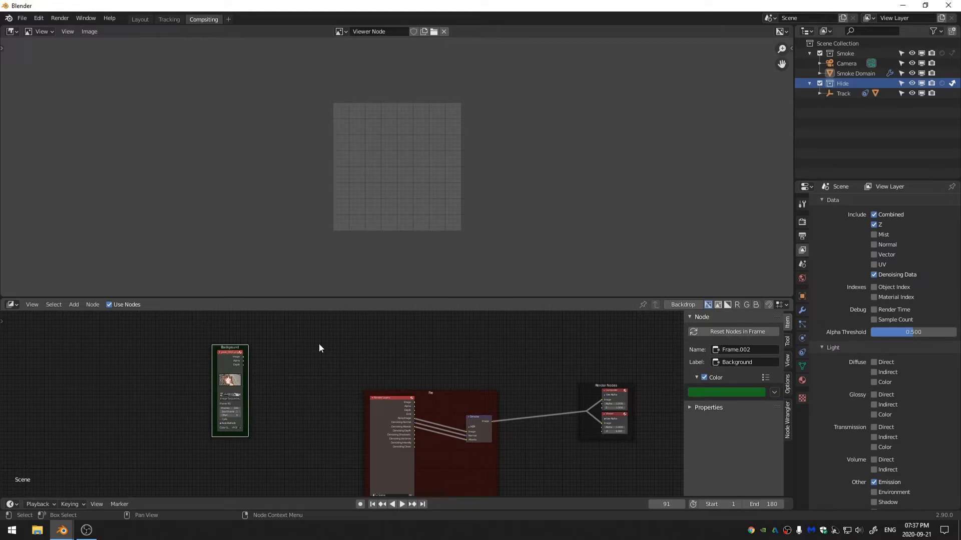
pyautogui.hotkey('shift', 'a')
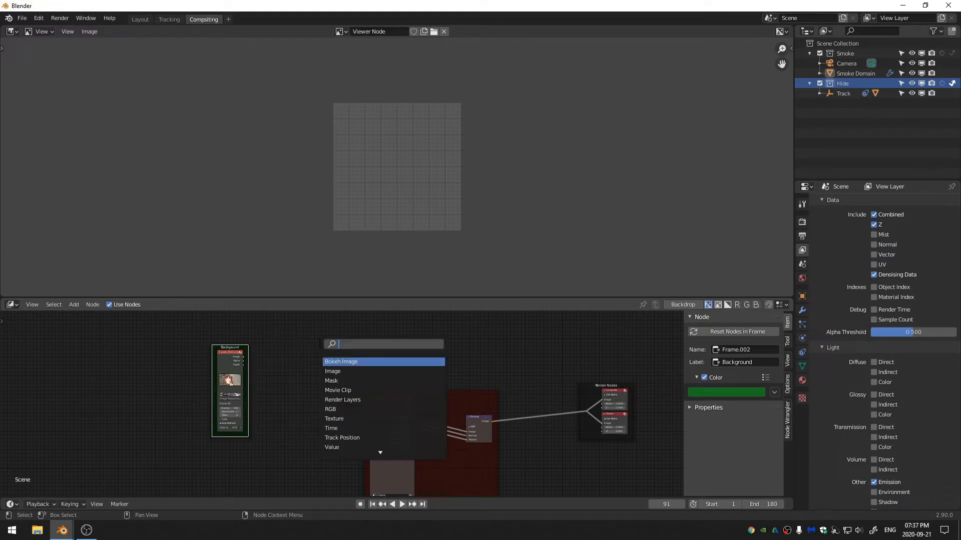
pyautogui.write('alph')
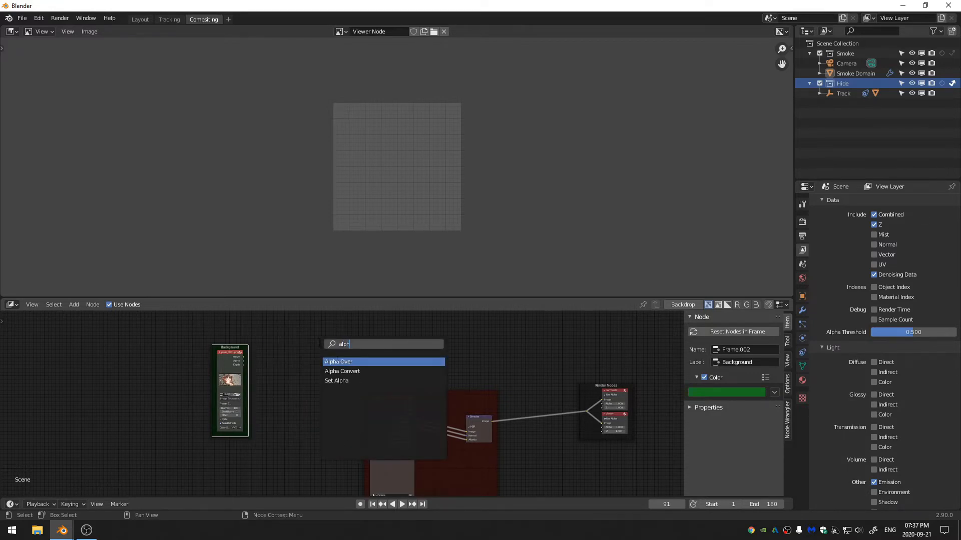
pyautogui.press('Return')
pyautogui.click(557, 407)
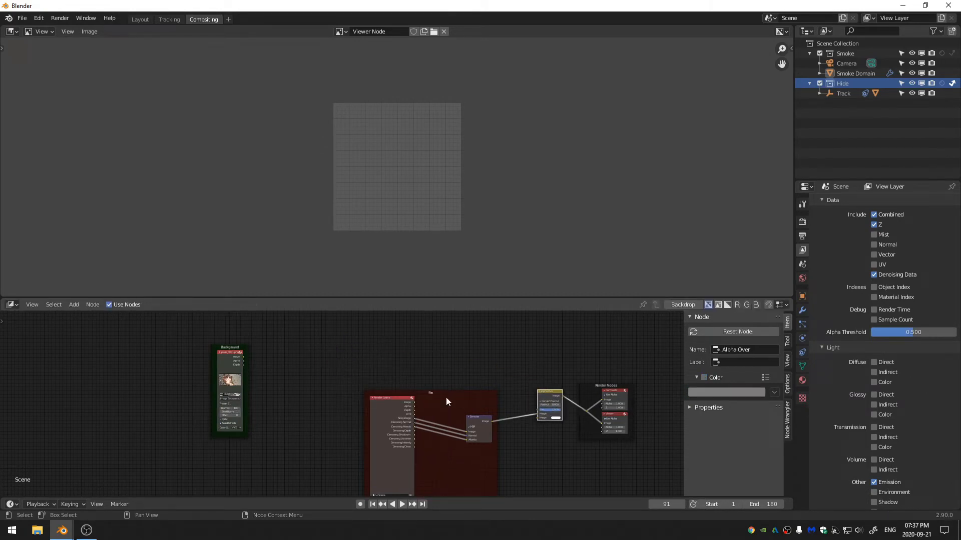
# - Shift the Render Layers node slightly away from Denoise and connect the plate's Image output to the first Image input of Alpha Over
pyautogui.moveTo(394, 415); pyautogui.dragTo(382, 413)
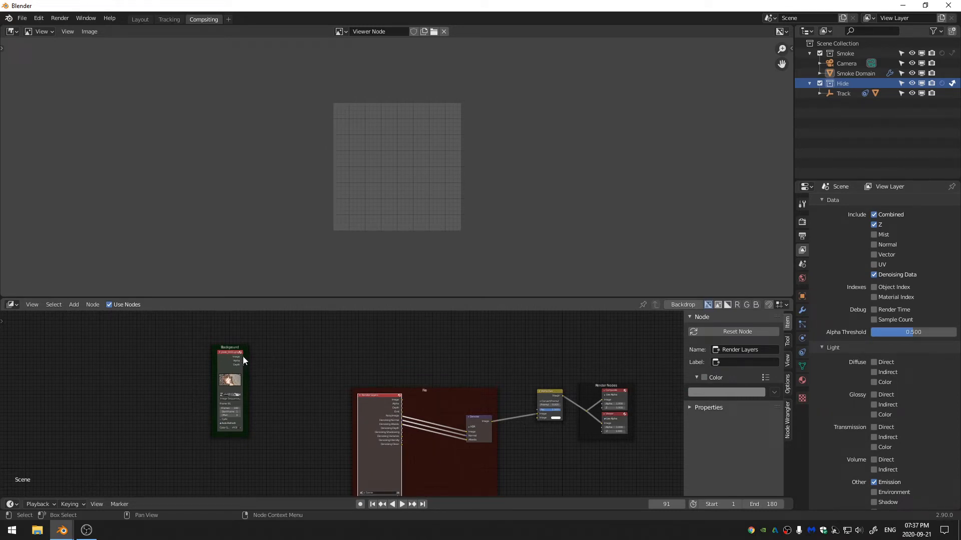
pyautogui.moveTo(243, 357); pyautogui.dragTo(535, 413)
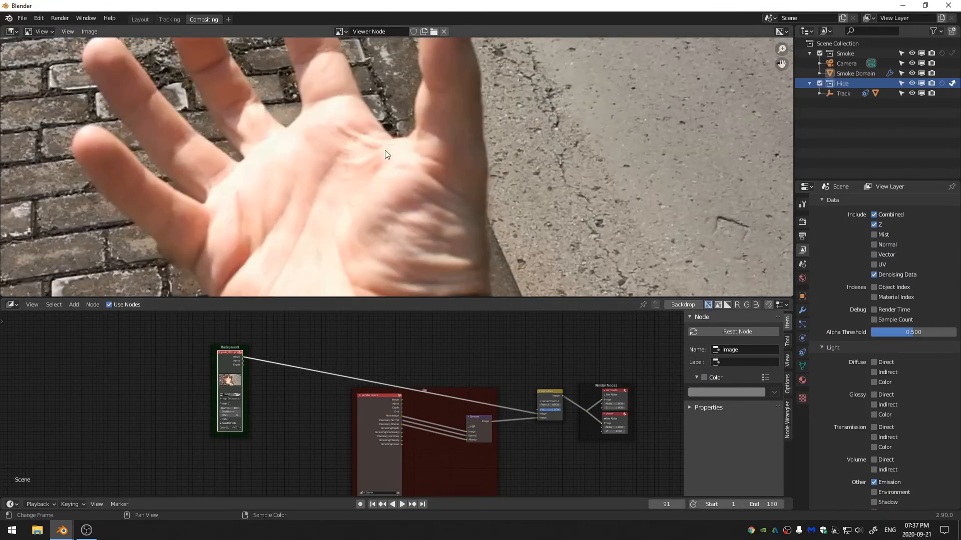
pyautogui.scroll(-5, 384, 154)
pyautogui.moveTo(352, 138); pyautogui.dragTo(333, 144, button='middle')
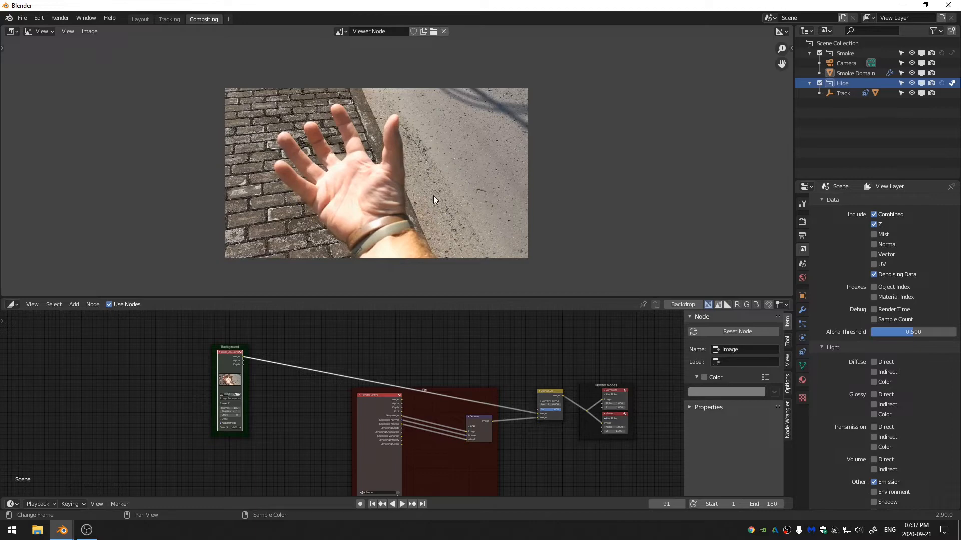
pyautogui.press('F12')
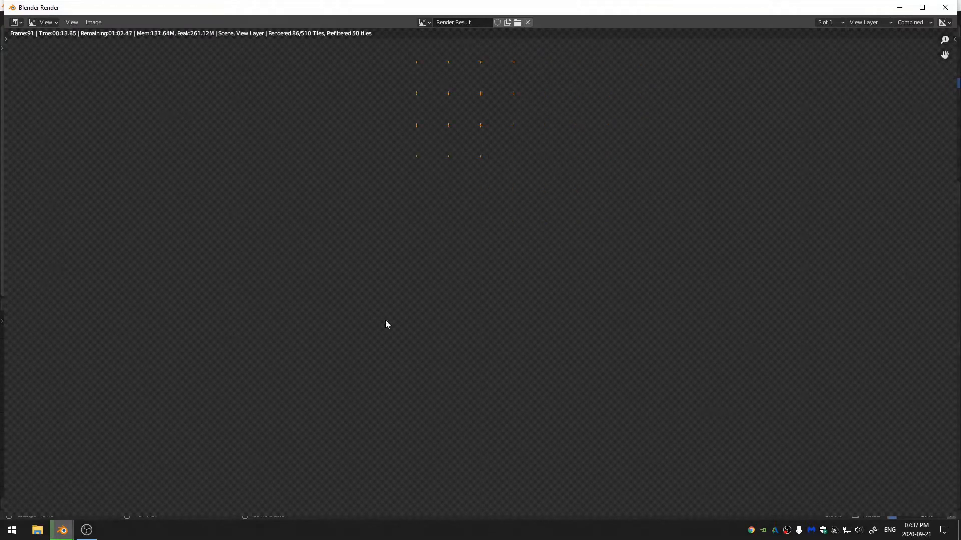
pyautogui.press('Escape')
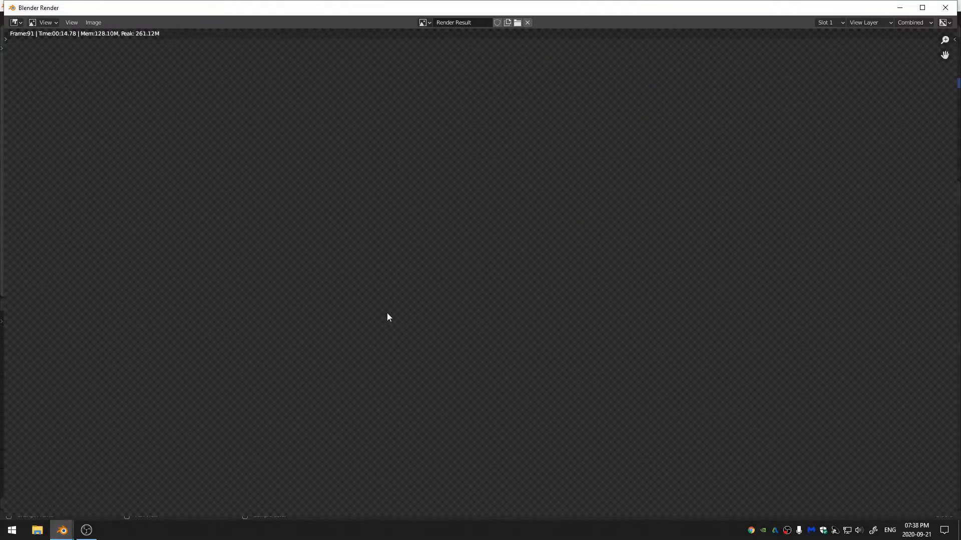
pyautogui.click(944, 9)
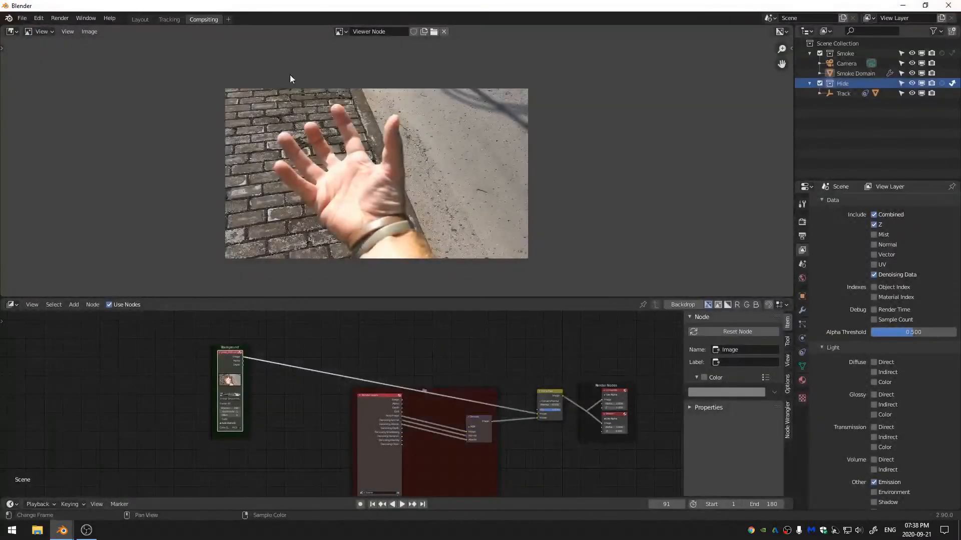
# - Switch to the Layout workspace, view the scene from the right in orthographic projection, and add a Sun light
pyautogui.click(140, 19)
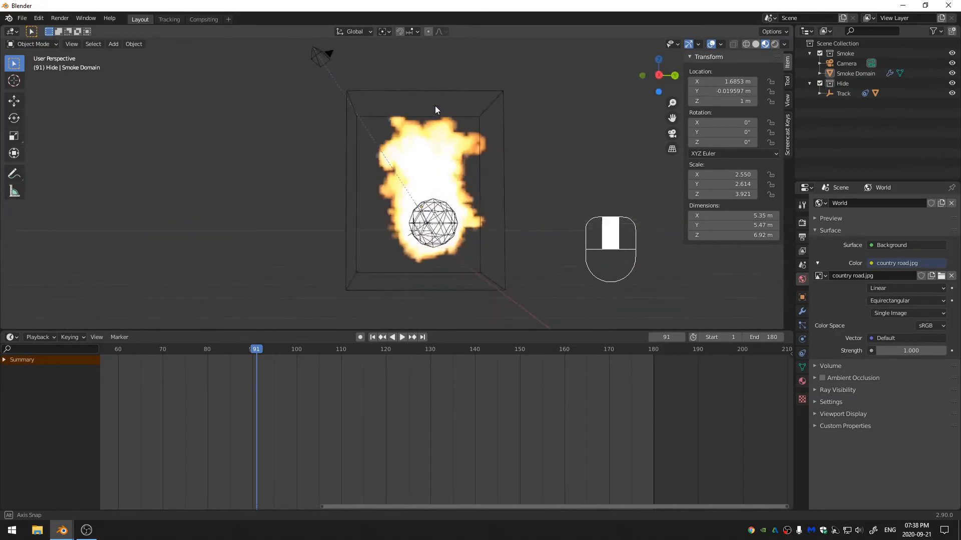
pyautogui.press('KP_3')
pyautogui.scroll(-4, 452, 135)
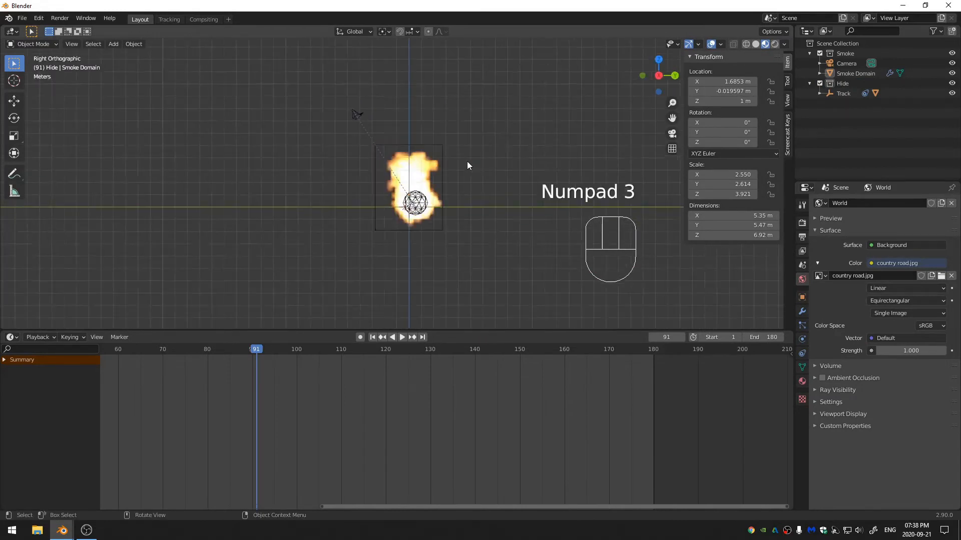
pyautogui.hotkey('shift', 'a')
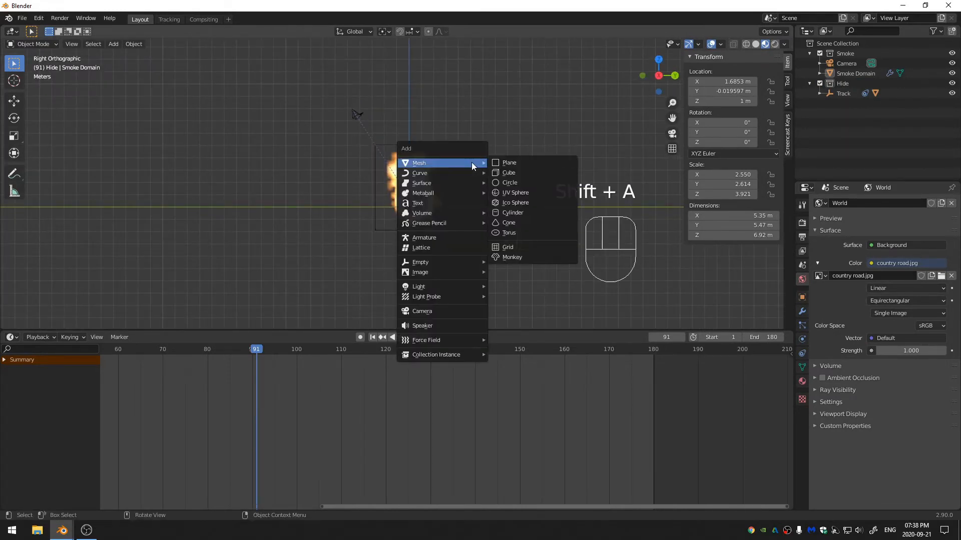
pyautogui.moveTo(440, 285)
pyautogui.click(510, 297)
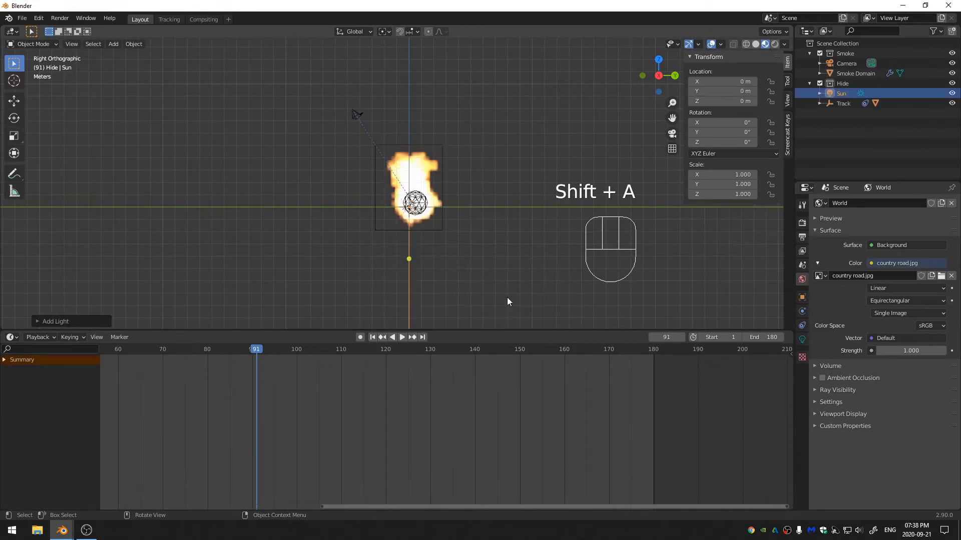
# - Move the Sun to about Y 13.3 m, Z 7.4 m and rotate it to about -55.3° on X and 16.5° on Z
pyautogui.press('g')
pyautogui.click(614, 182)
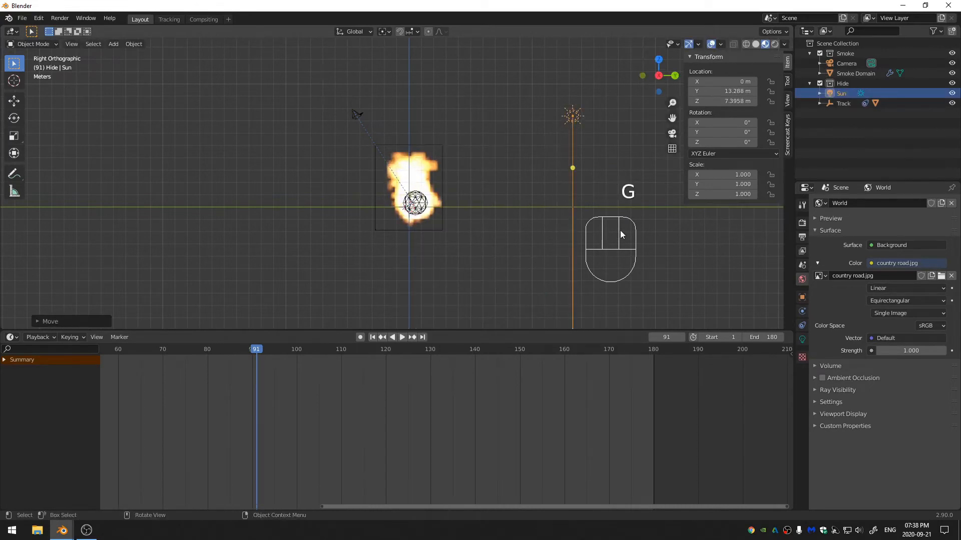
pyautogui.press('r')
pyautogui.click(477, 265)
pyautogui.press('KP_7')
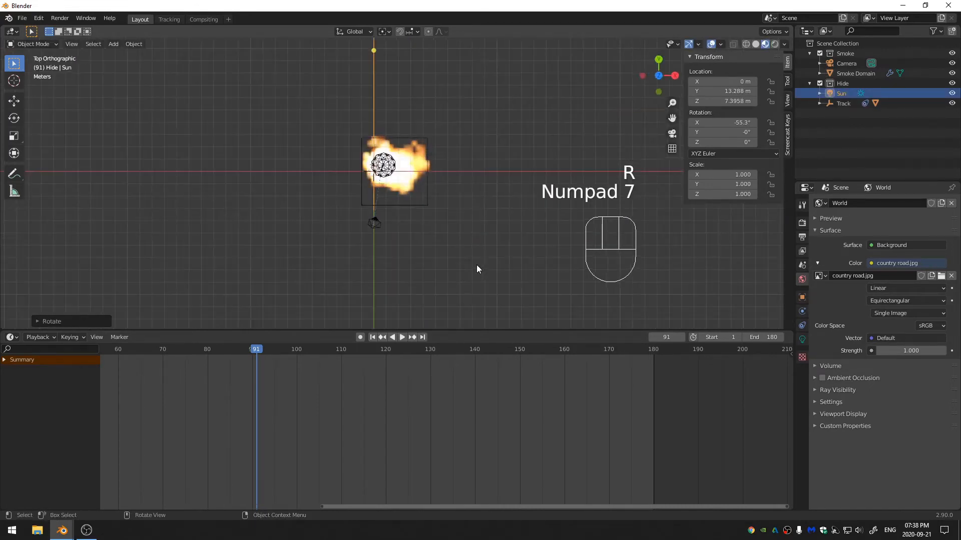
pyautogui.press('r')
pyautogui.click(560, 250)
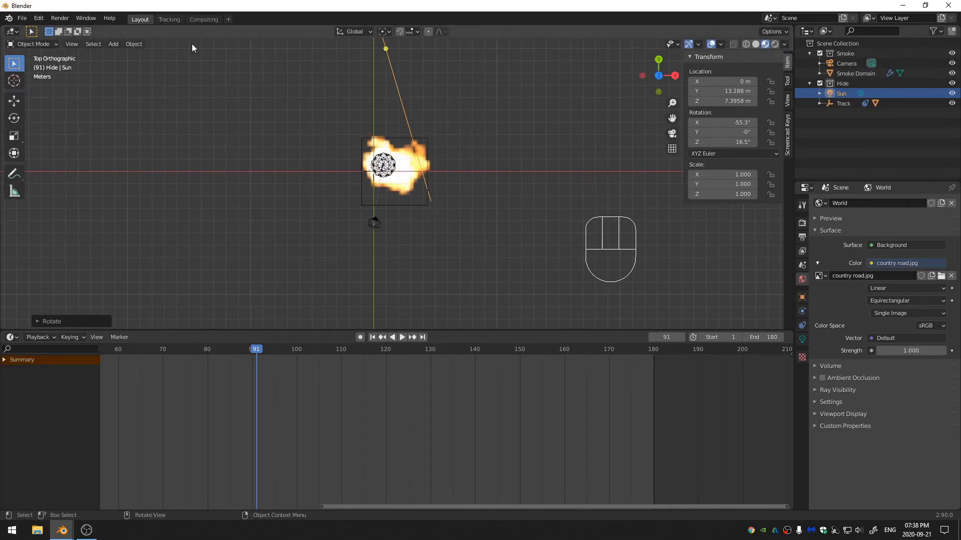
# - View the scene through the camera, return to the Compositing workspace, and render frame 91, closing the render window when done
pyautogui.press('KP_0')
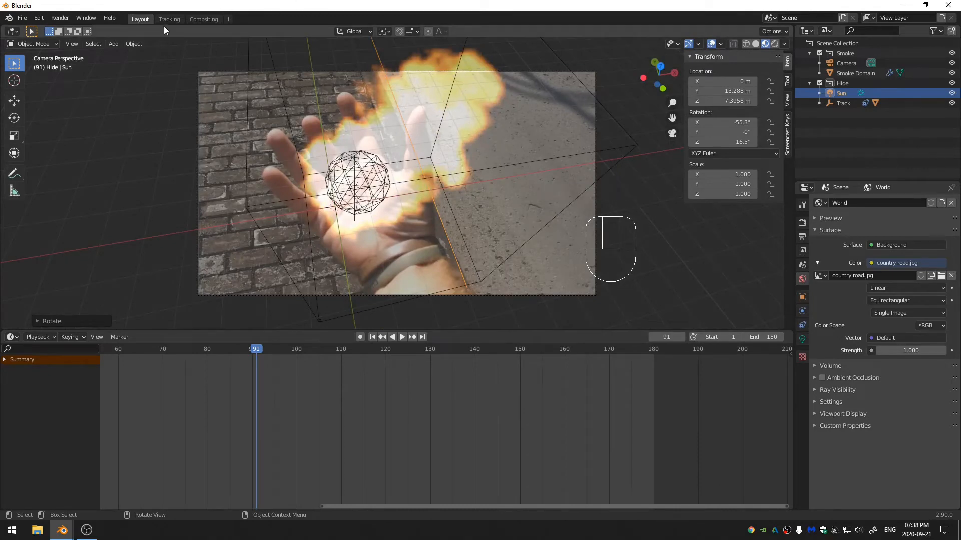
pyautogui.click(203, 20)
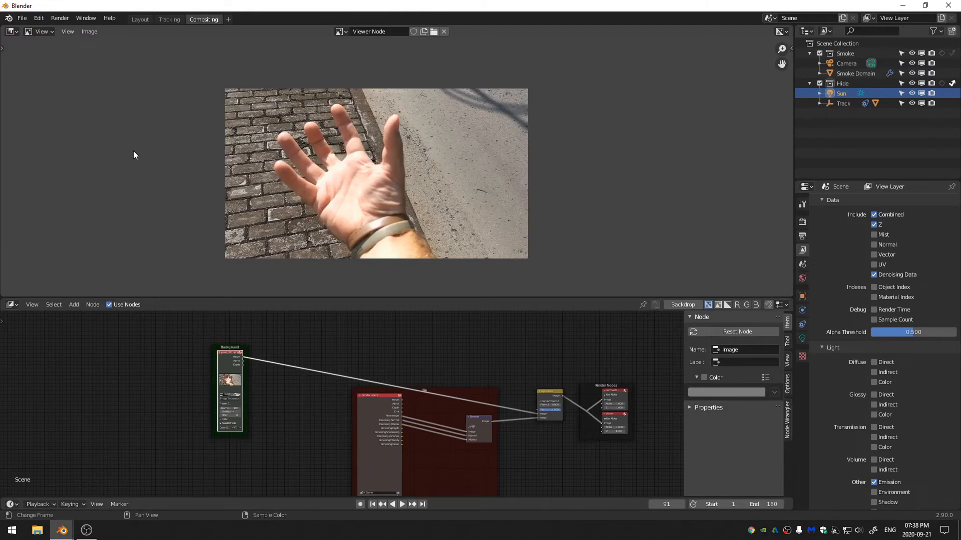
pyautogui.press('F12')
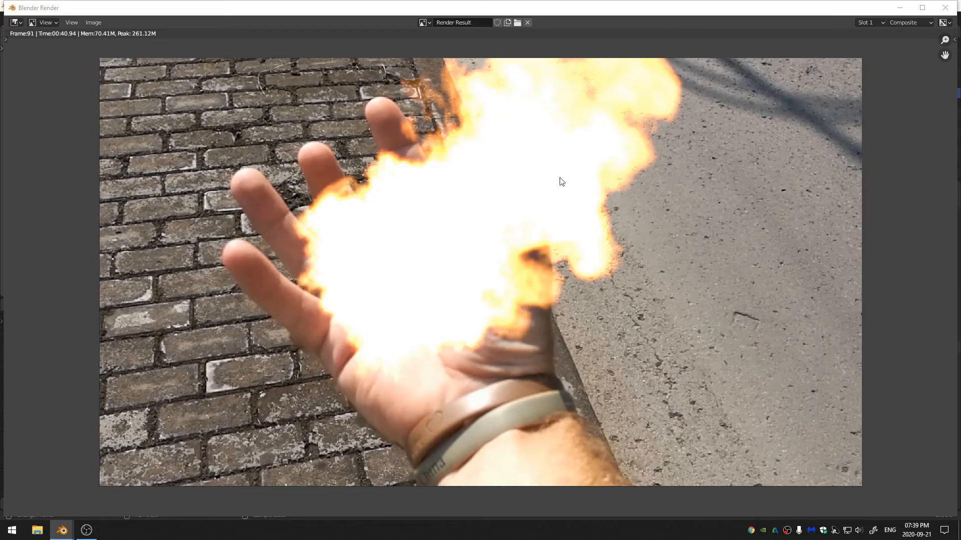
pyautogui.press('Escape')
pyautogui.moveTo(338, 188); pyautogui.dragTo(353, 189, button='middle')
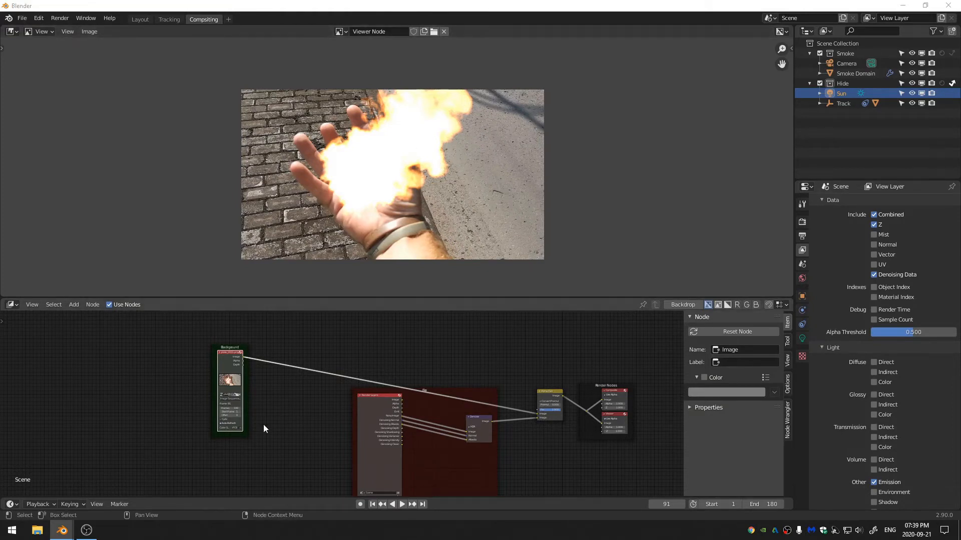
# - Add a ColorRamp node to the Fire frame, placed above the Denoise node
pyautogui.scroll(3, 452, 368)
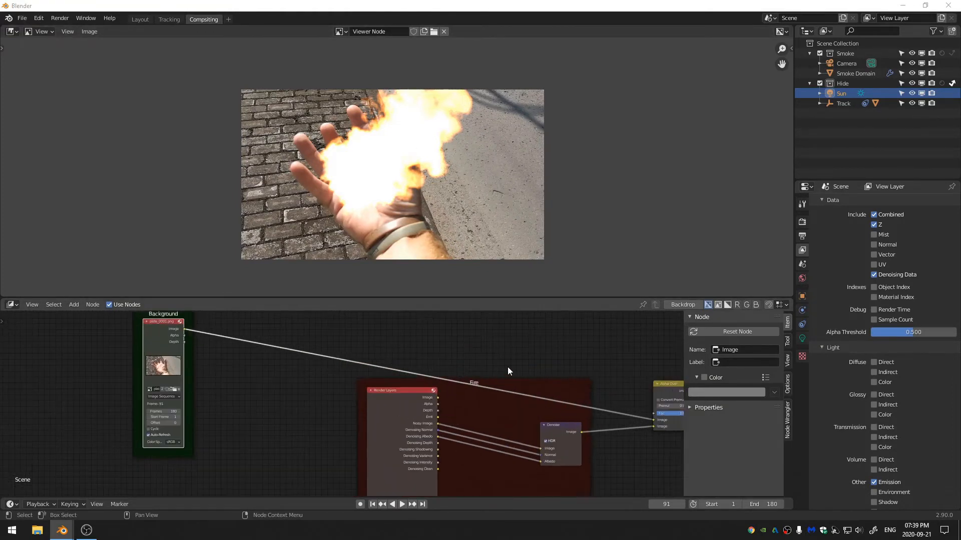
pyautogui.hotkey('shift', 'a')
pyautogui.click(439, 344)
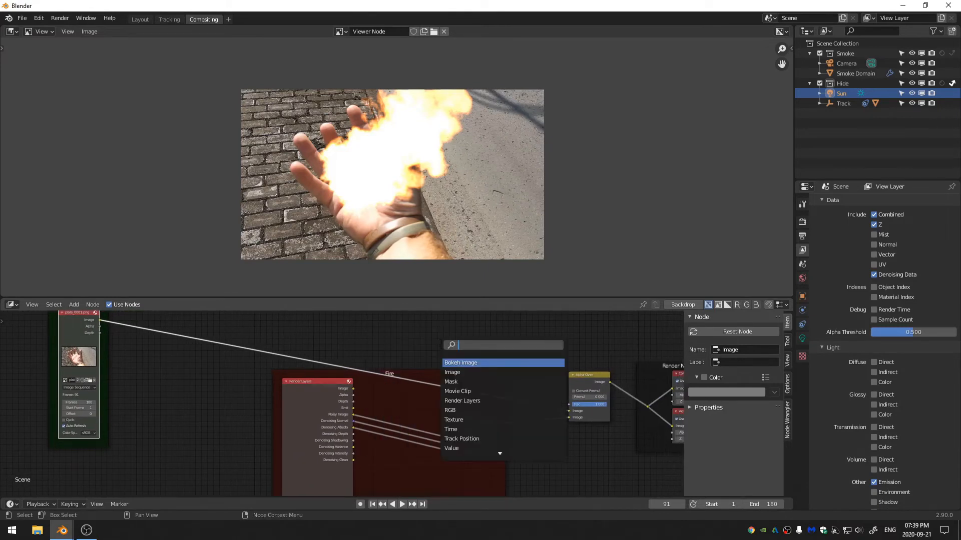
pyautogui.write('ramp')
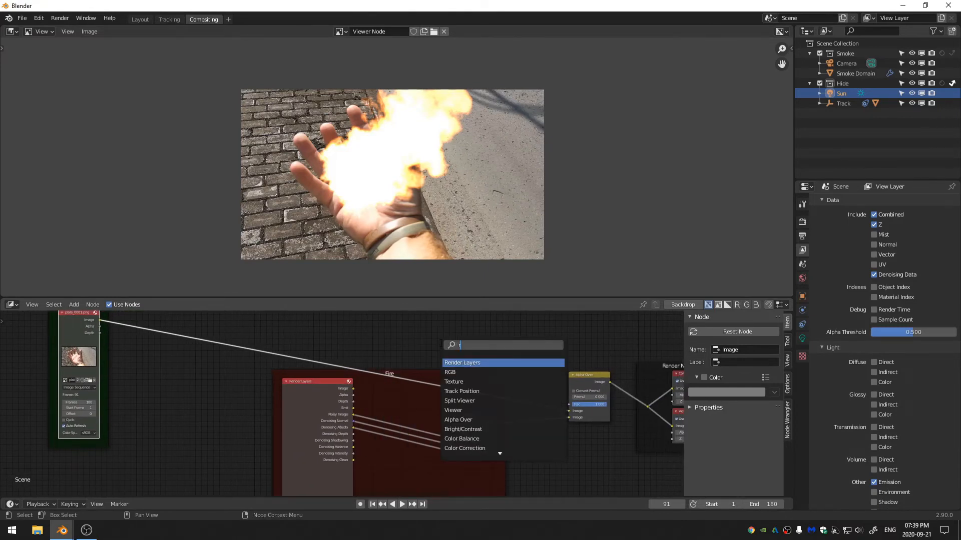
pyautogui.press('Return')
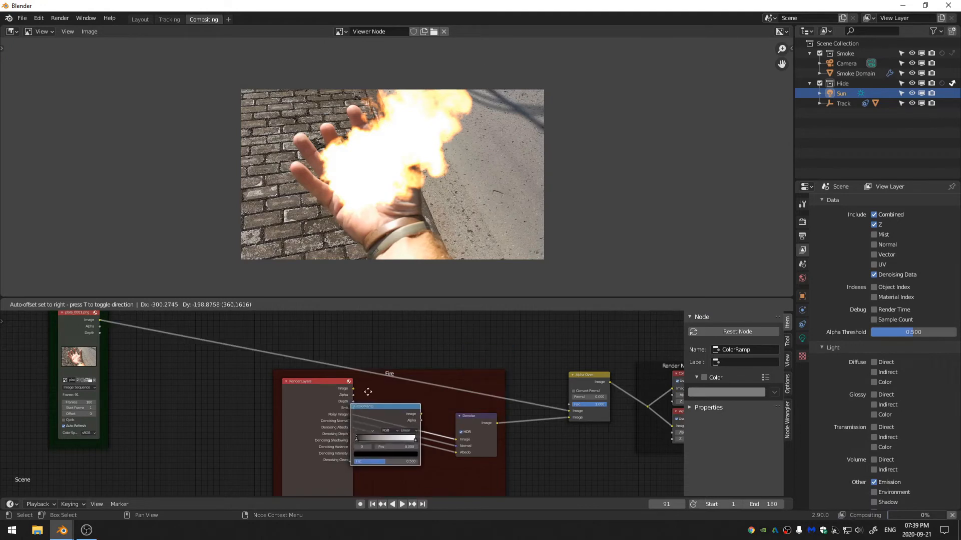
pyautogui.click(380, 383)
pyautogui.moveTo(388, 389); pyautogui.dragTo(436, 310)
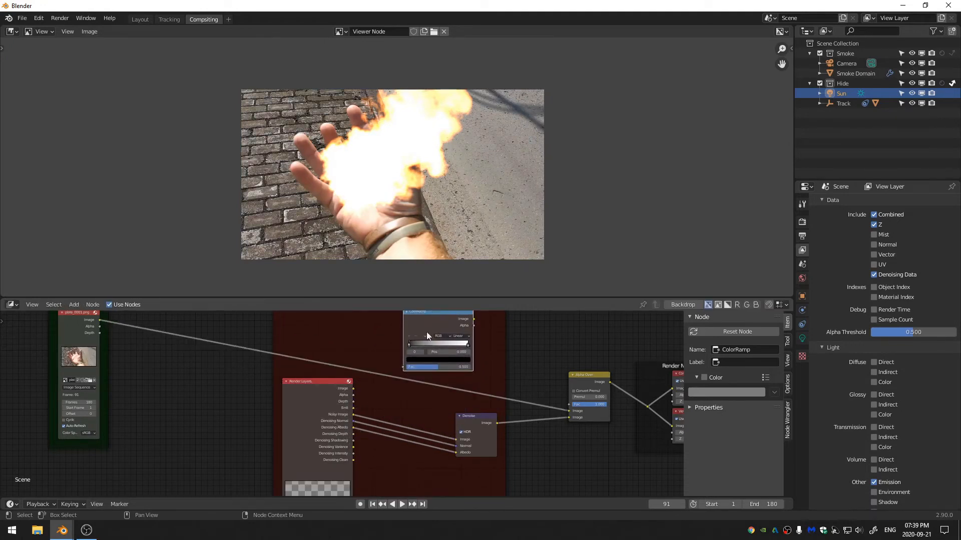
# - Connect the Emit output of Render Layers to the ColorRamp's Fac input and preview the ColorRamp in the Viewer
pyautogui.moveTo(329, 396); pyautogui.dragTo(404, 367)
pyautogui.click(305, 409)
pyautogui.moveTo(427, 332); pyautogui.dragTo(401, 336)
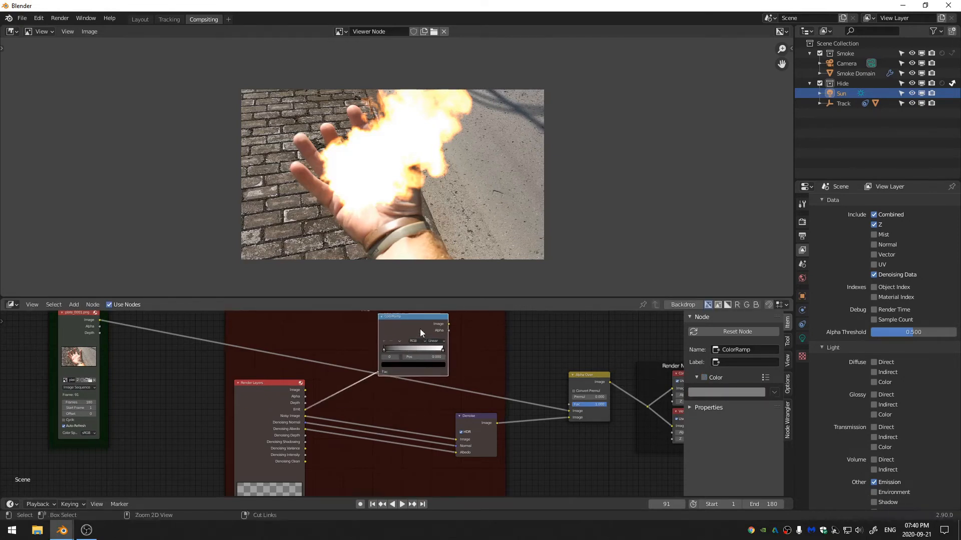
pyautogui.keyDown('ctrl'); pyautogui.keyDown('shift'); pyautogui.click(422, 326); pyautogui.keyUp('shift'); pyautogui.keyUp('ctrl')
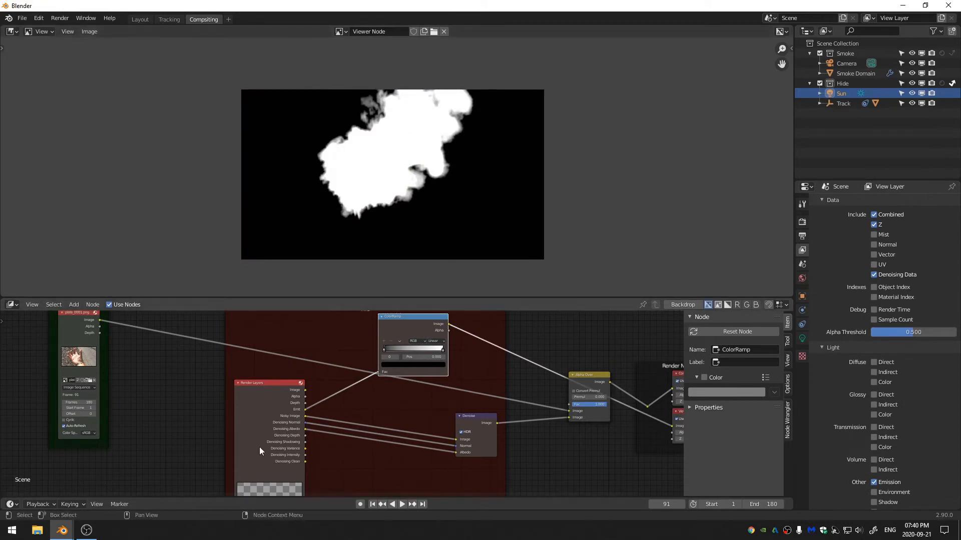
# - Insert a Blur node after the ColorRamp and set its X and Y size to 25
pyautogui.press('Home')
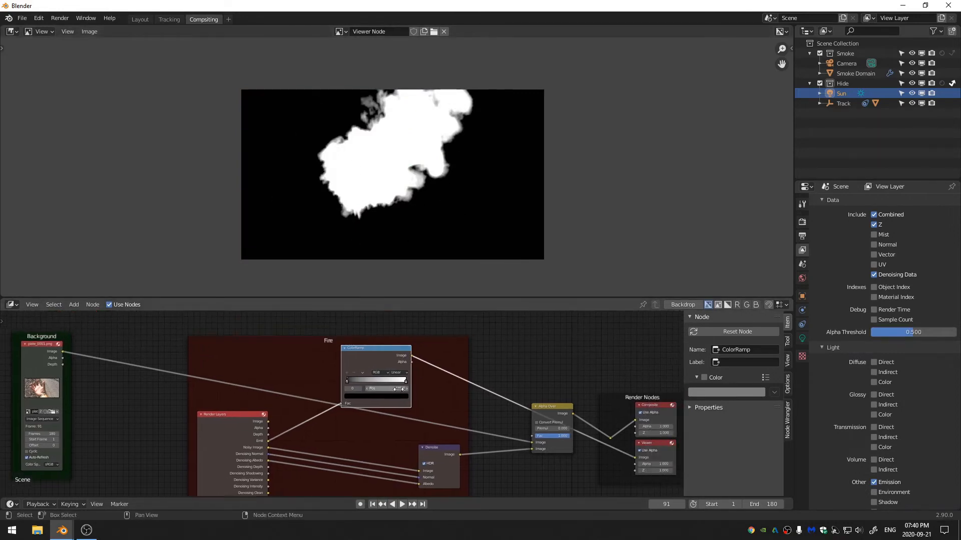
pyautogui.hotkey('shift', 'a')
pyautogui.click(430, 371)
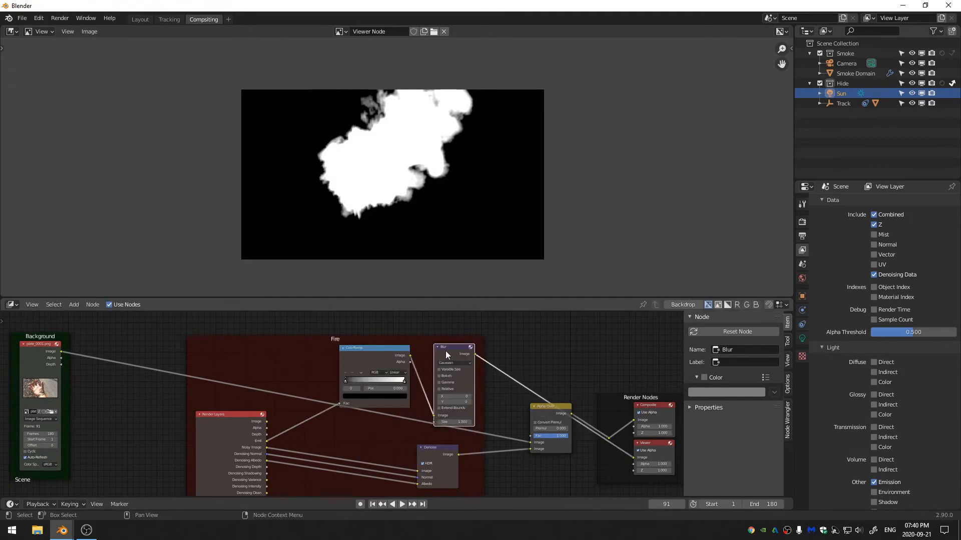
pyautogui.moveTo(445, 350); pyautogui.dragTo(439, 342)
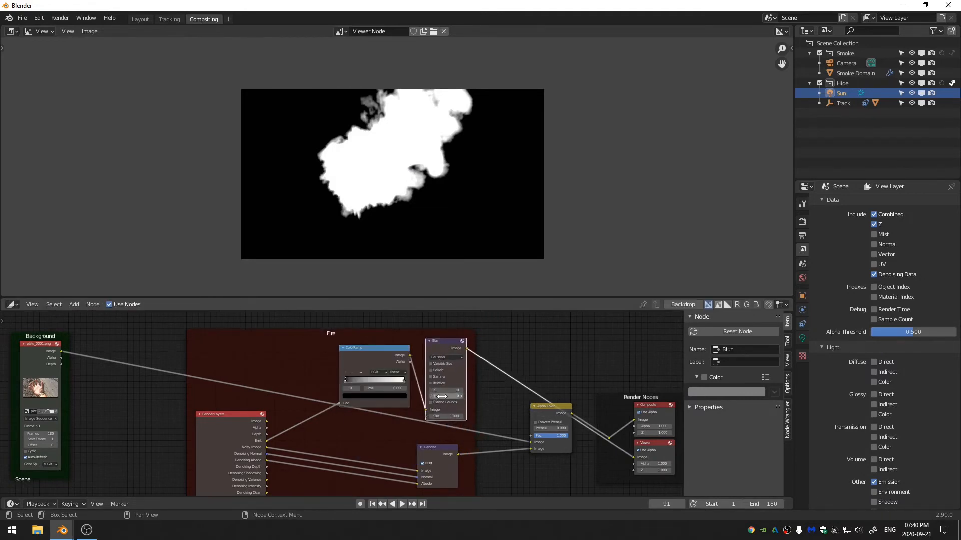
pyautogui.moveTo(445, 390); pyautogui.dragTo(446, 396)
pyautogui.write('25')
pyautogui.press('Return')
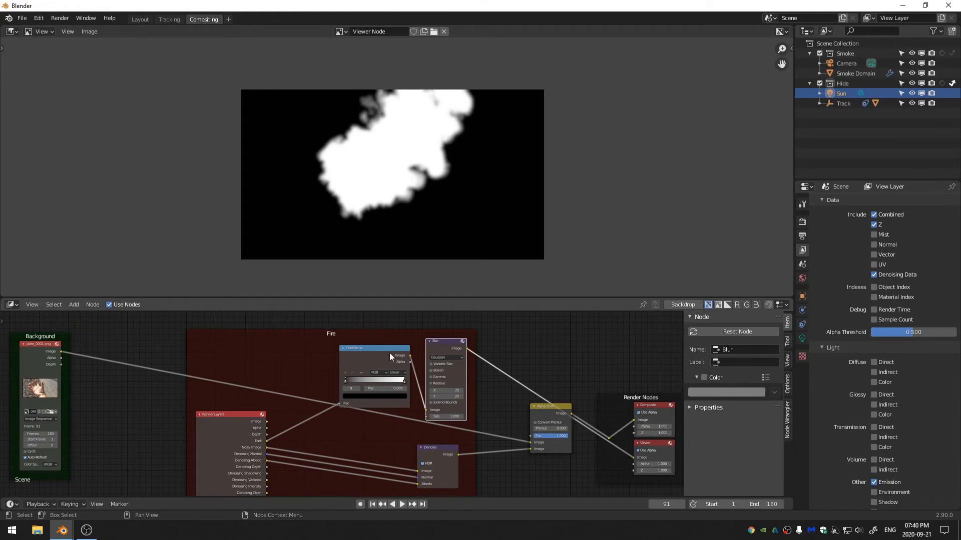
# - Insert a Dilate/Erode node on the link between the Blur node and the Viewer
pyautogui.hotkey('shift', 'a')
pyautogui.click(457, 353)
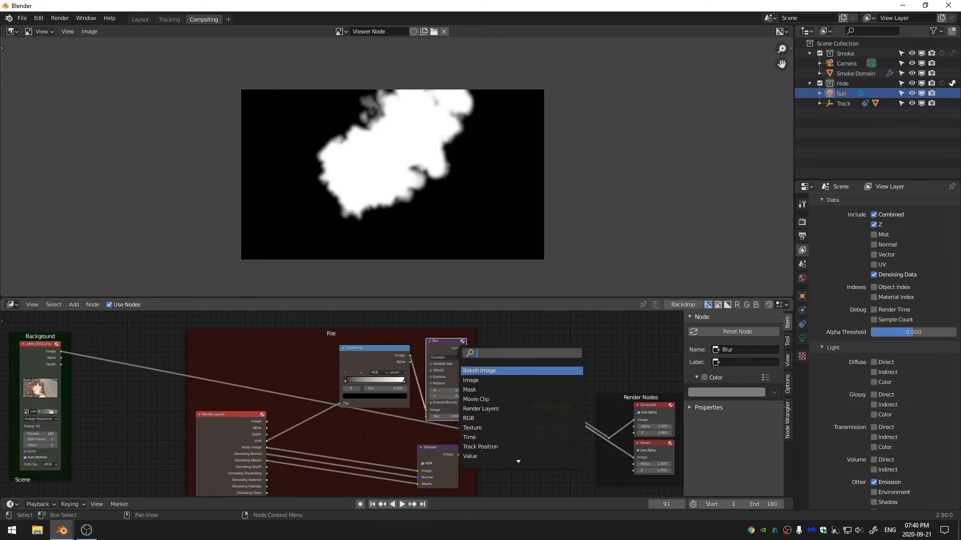
pyautogui.write('dil')
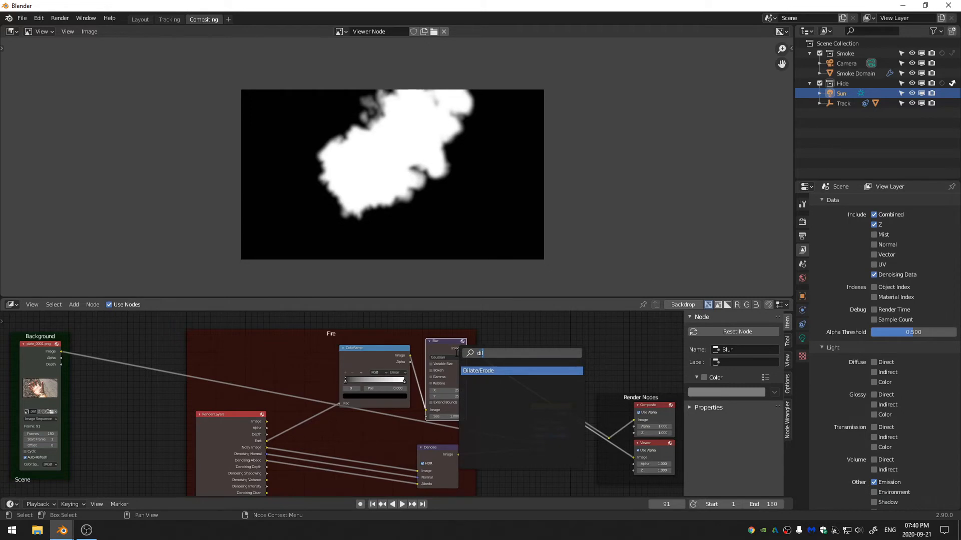
pyautogui.press('Return')
pyautogui.click(473, 365)
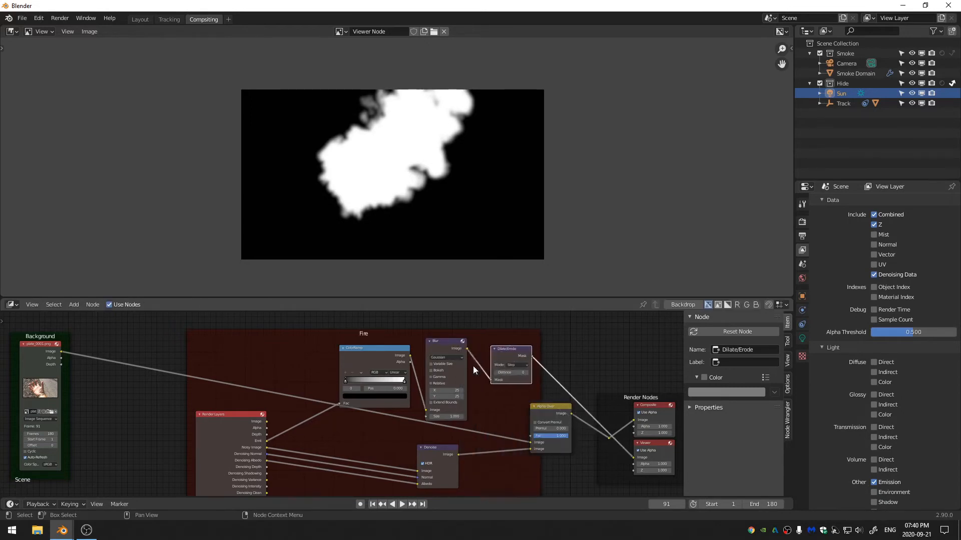
# - Move the Alpha Over node and the Render Nodes frame away from the Fire frame to free up space
pyautogui.moveTo(553, 410); pyautogui.dragTo(559, 412)
pyautogui.moveTo(559, 411); pyautogui.dragTo(396, 342, button='middle')
pyautogui.moveTo(573, 318); pyautogui.dragTo(364, 434)
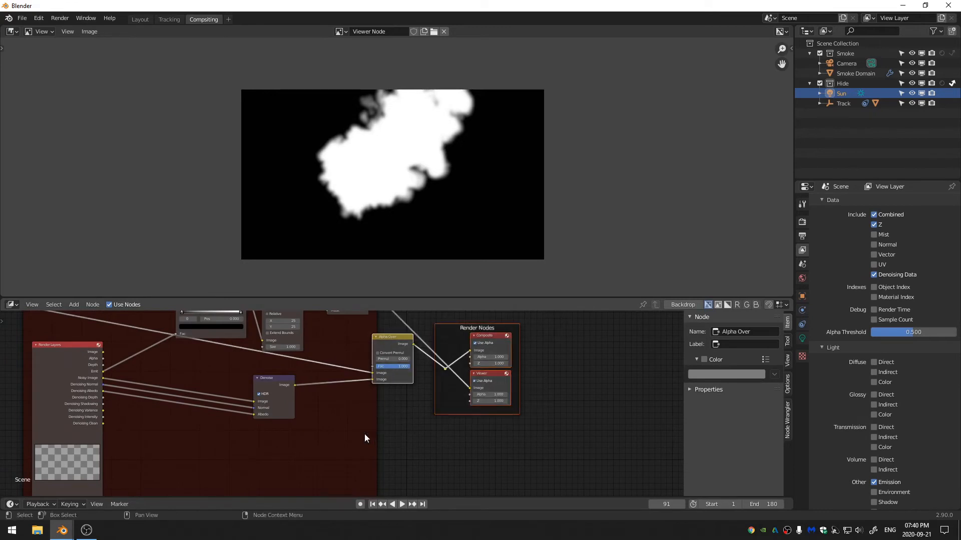
pyautogui.press('g')
pyautogui.click(609, 431)
# - Duplicate the Dilate/Erode node and insert the copy between Blur and the original Dilate/Erode
pyautogui.moveTo(424, 357); pyautogui.dragTo(491, 414, button='middle')
pyautogui.click(390, 369)
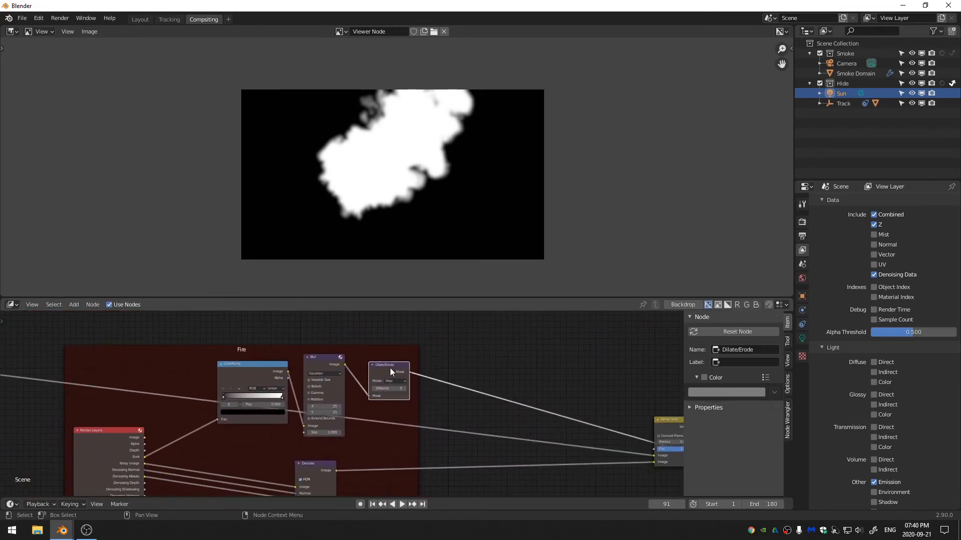
pyautogui.hotkey('shift', 'd')
pyautogui.click(370, 372)
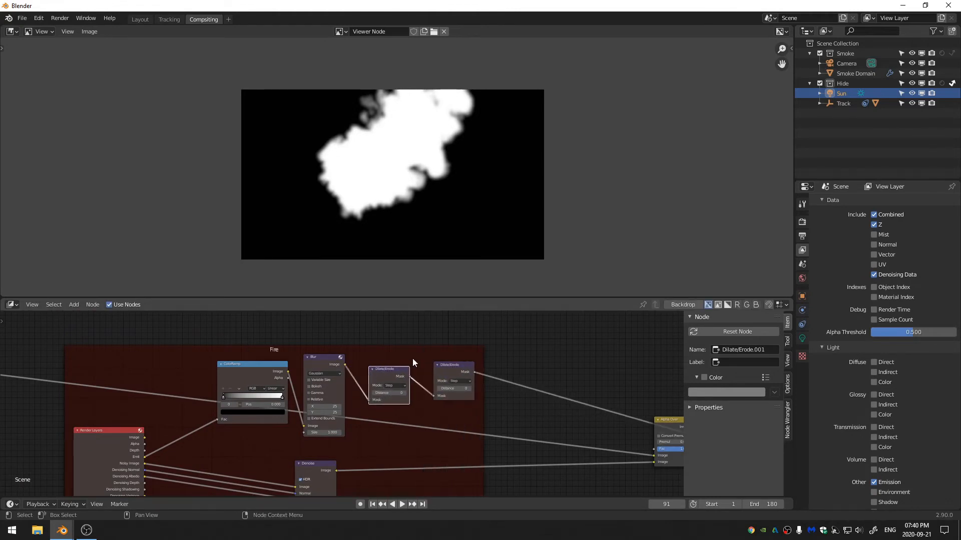
# - Set the first Dilate/Erode node's mode to Feather and the second one's mode to Distance
pyautogui.click(399, 385)
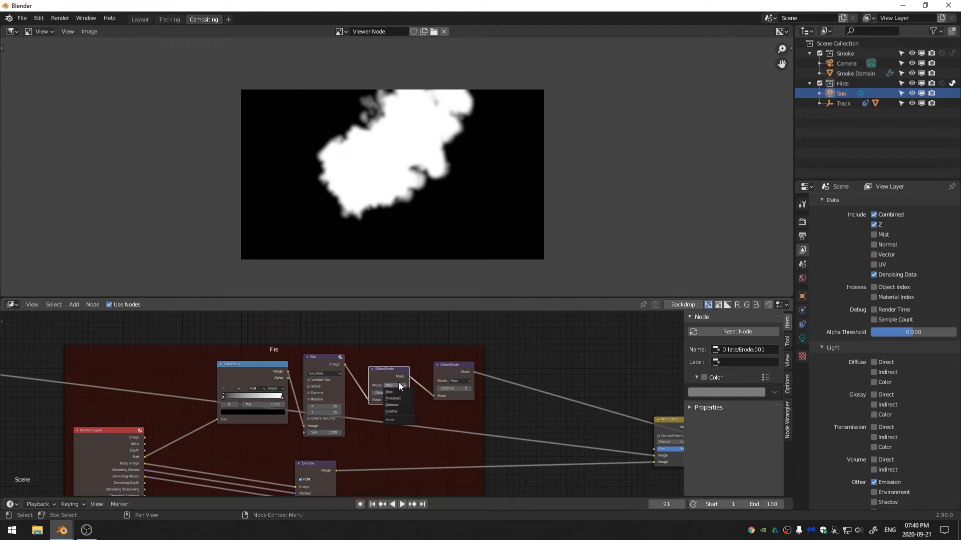
pyautogui.click(400, 412)
pyautogui.click(452, 381)
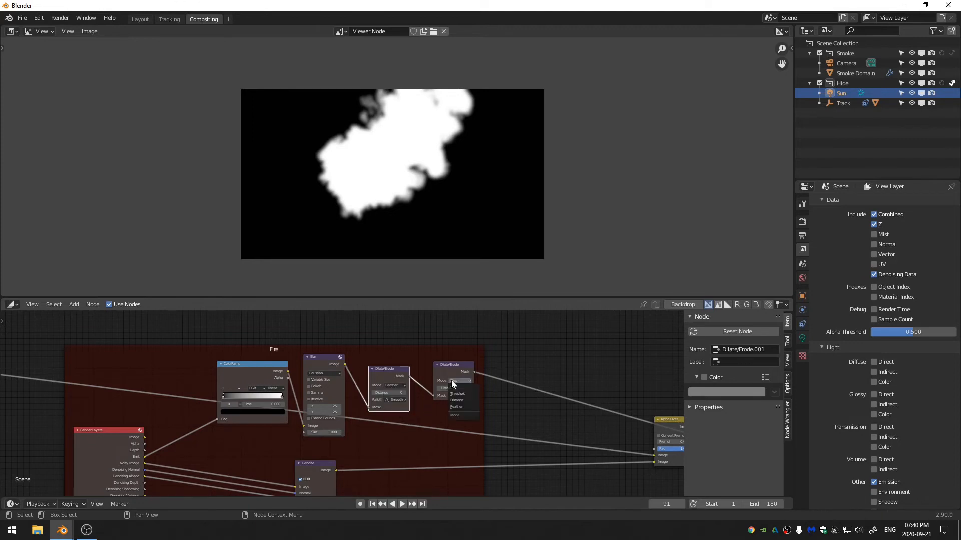
pyautogui.click(456, 400)
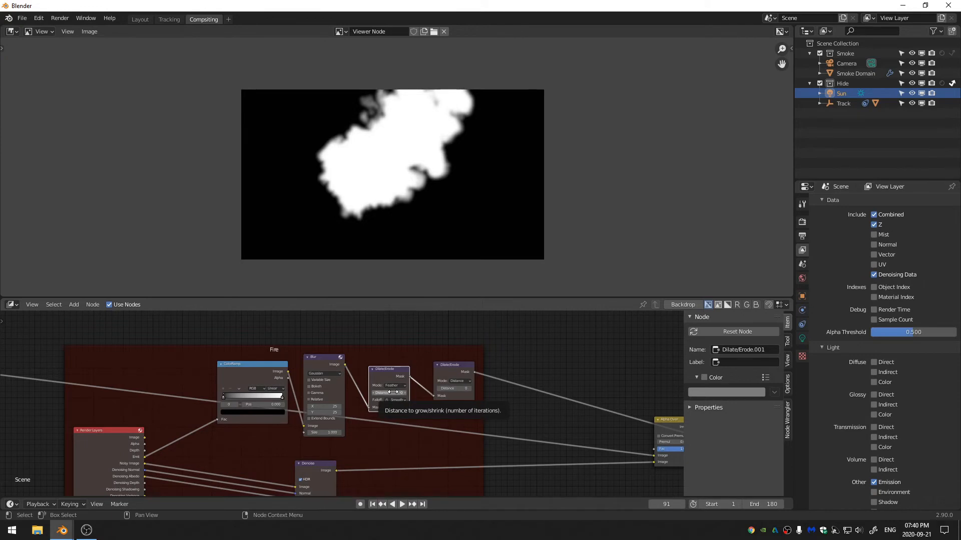
# - Try a distance of 20 on the Feather Dilate/Erode node and -36 on the Distance one
pyautogui.click(393, 392)
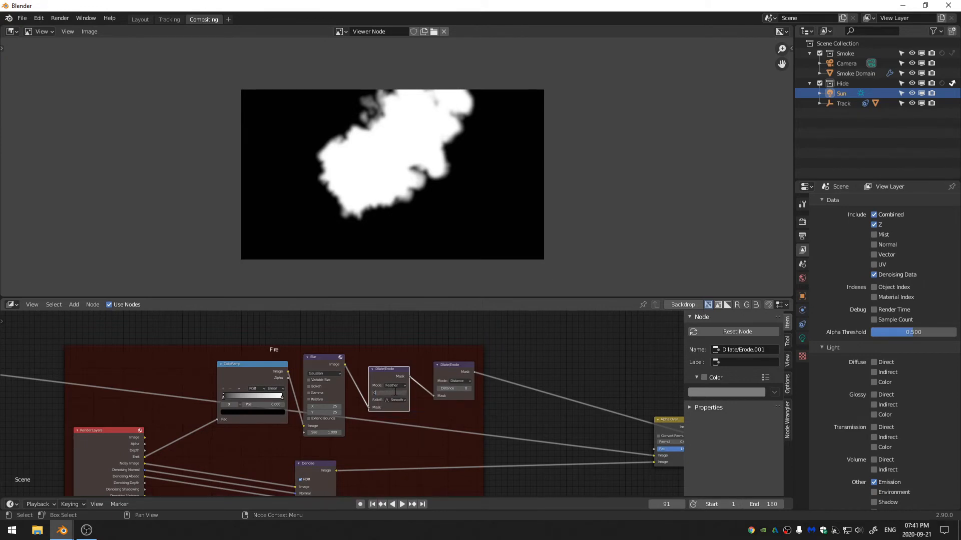
pyautogui.write('20')
pyautogui.press('Return')
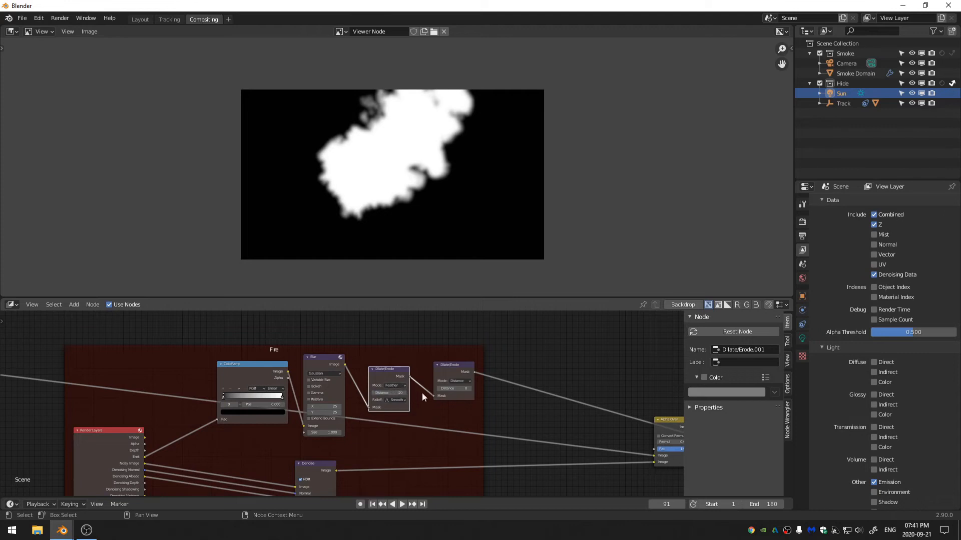
pyautogui.click(459, 389)
pyautogui.write('-36')
pyautogui.press('Return')
pyautogui.moveTo(366, 454); pyautogui.dragTo(296, 479, button='middle')
pyautogui.moveTo(329, 433); pyautogui.dragTo(362, 413, button='middle')
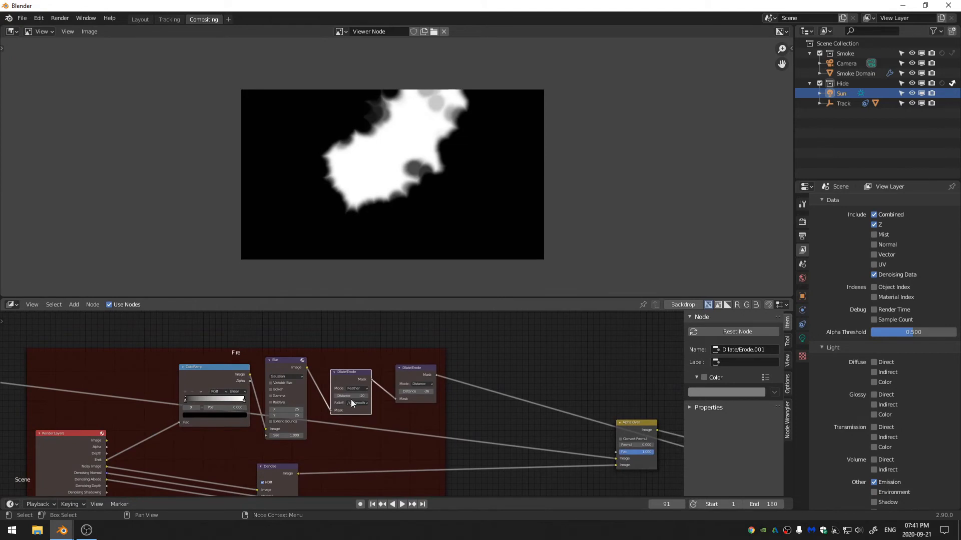
# - Set the distance to -5 on the Feather Dilate/Erode node and to -2 on the Distance one
pyautogui.click(355, 396)
pyautogui.write('-5')
pyautogui.press('Return')
pyautogui.click(414, 392)
pyautogui.write('-')
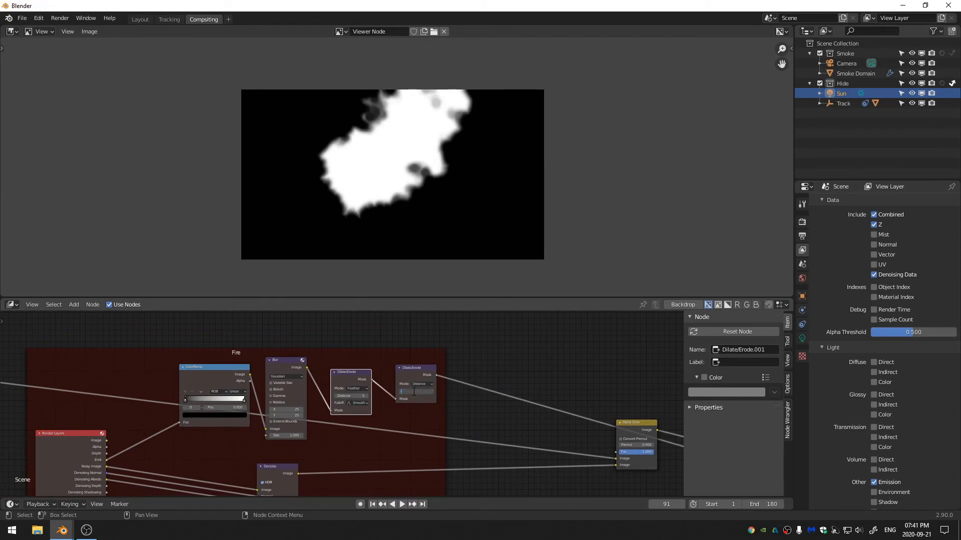
pyautogui.write('2')
pyautogui.press('Return')
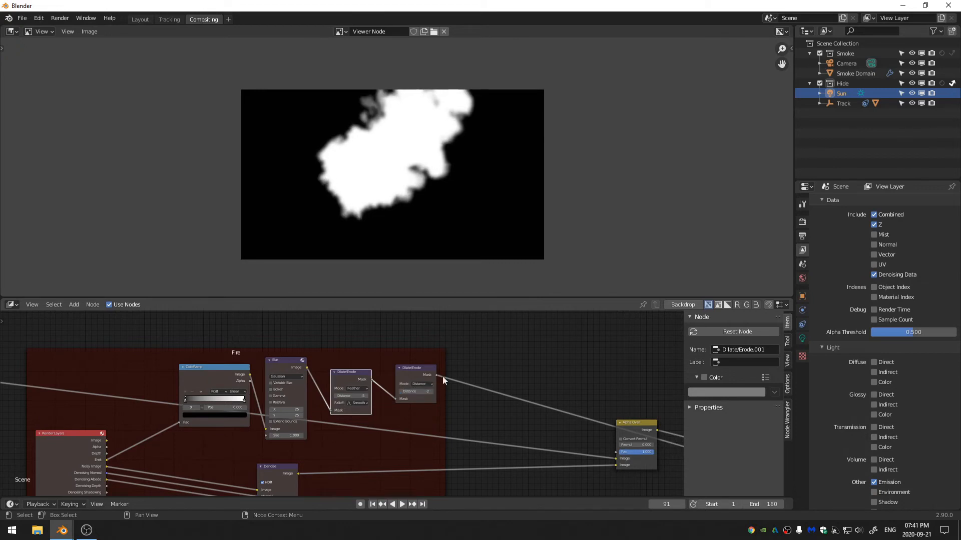
# - Reposition the last Dilate/Erode node slightly and connect its Mask output to the Fac input of Alpha Over
pyautogui.moveTo(442, 377); pyautogui.dragTo(286, 346, button='middle')
pyautogui.click(255, 340)
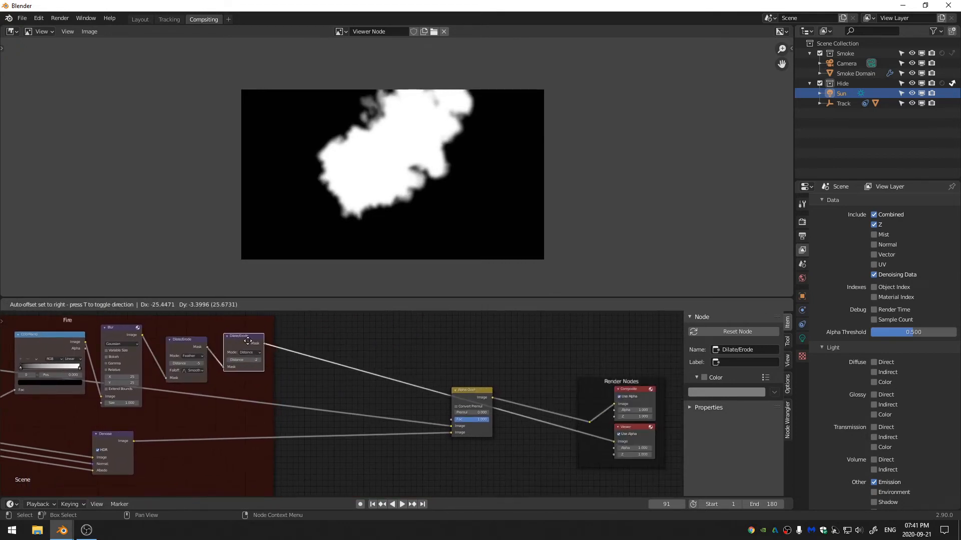
pyautogui.moveTo(272, 344); pyautogui.dragTo(452, 419)
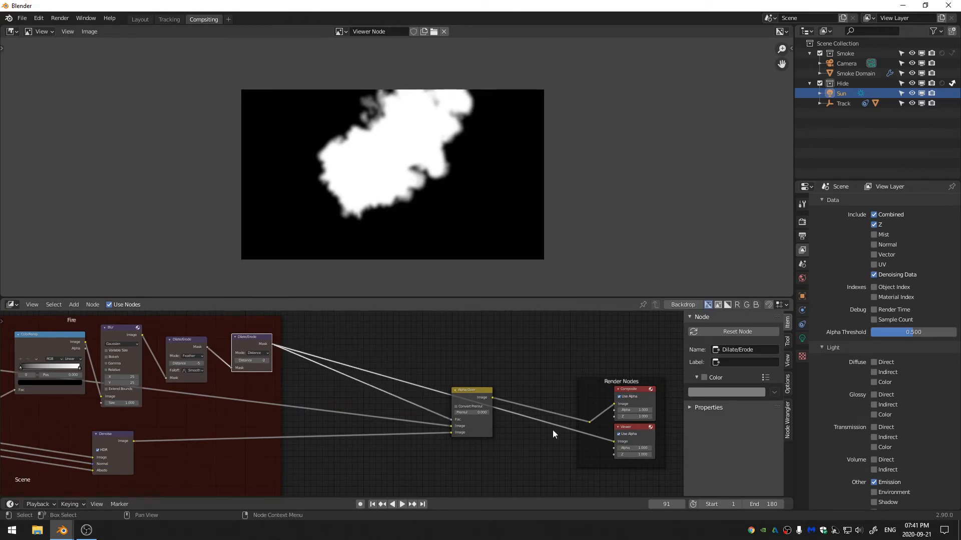
pyautogui.moveTo(386, 418); pyautogui.dragTo(449, 420, button='middle')
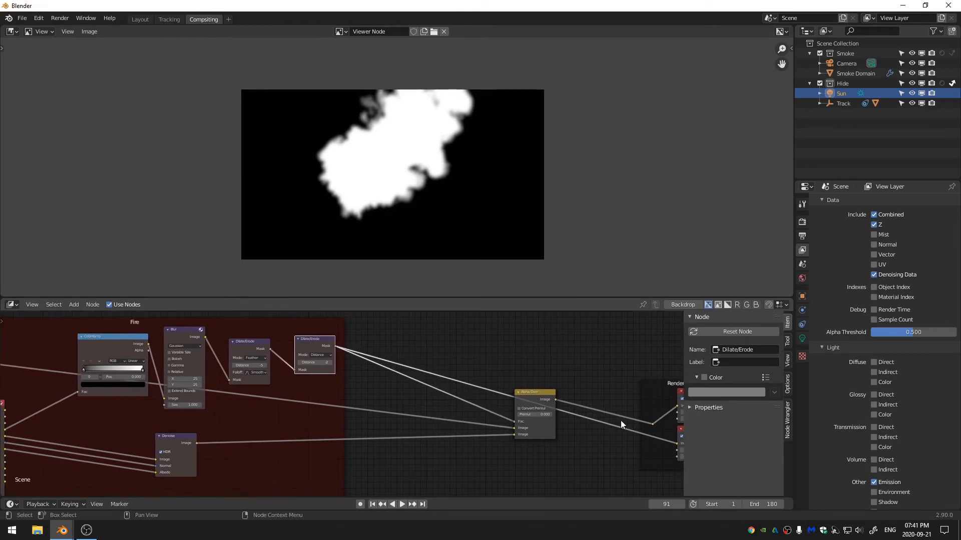
# - Show the Alpha Over composite in the Viewer and move the Background frame between the Fire frame and the Alpha Over node
pyautogui.moveTo(621, 421); pyautogui.dragTo(469, 416, button='middle')
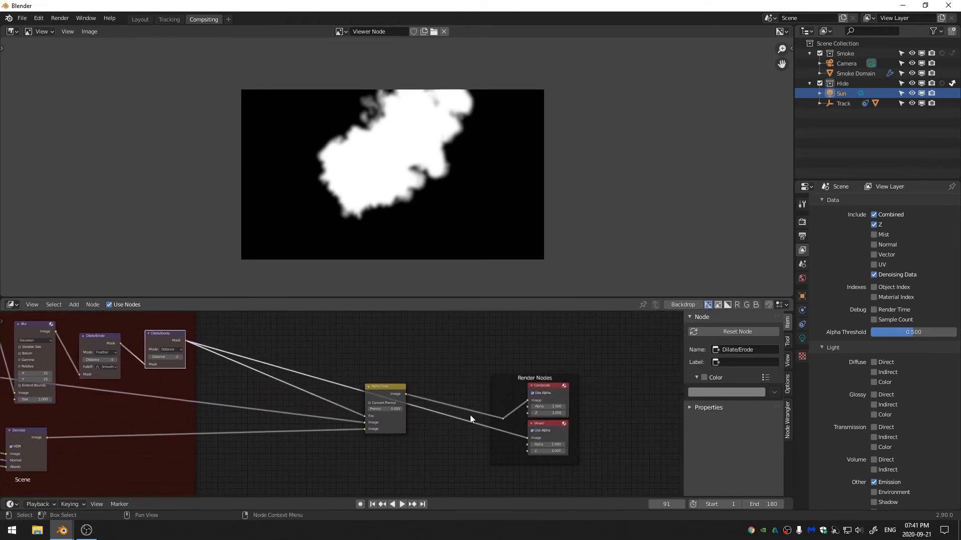
pyautogui.keyDown('ctrl'); pyautogui.keyDown('shift'); pyautogui.click(502, 419); pyautogui.keyUp('shift'); pyautogui.keyUp('ctrl')
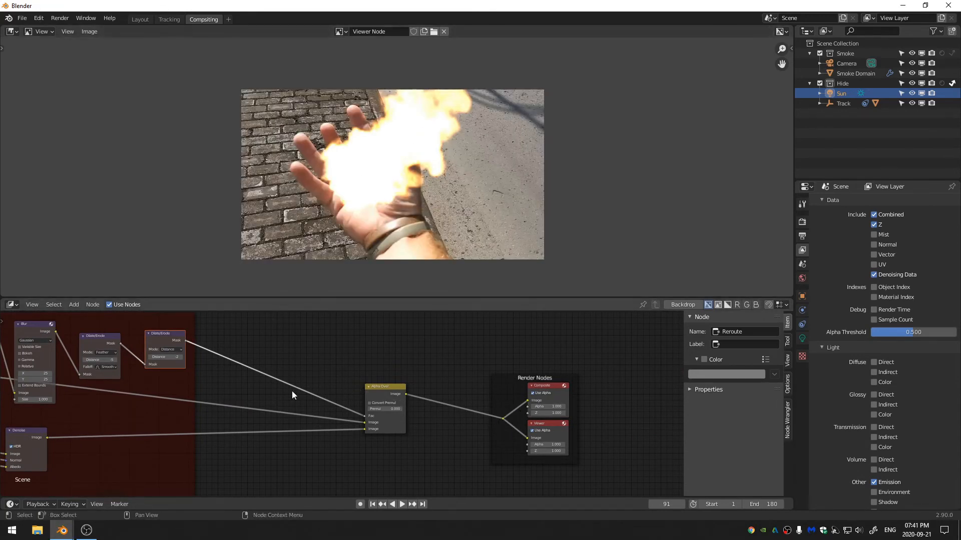
pyautogui.moveTo(293, 391); pyautogui.dragTo(566, 370, button='middle')
pyautogui.moveTo(137, 369); pyautogui.dragTo(241, 385, button='middle')
pyautogui.moveTo(99, 318); pyautogui.dragTo(221, 509)
pyautogui.scroll(-7, 213, 434)
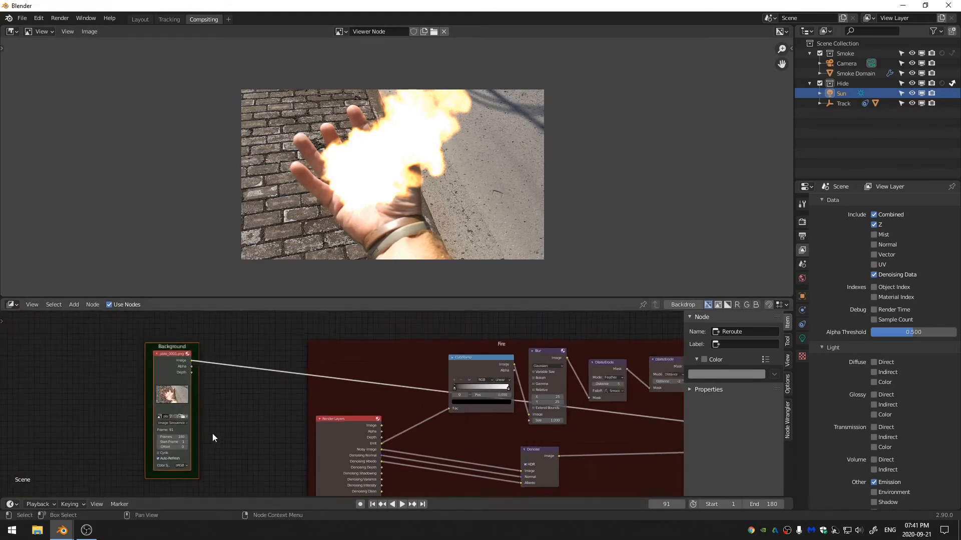
pyautogui.press('g')
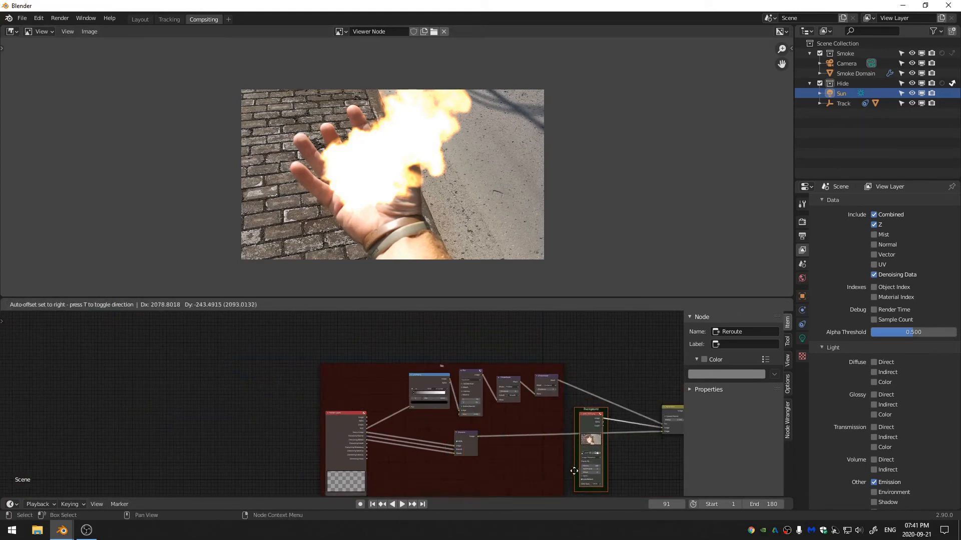
pyautogui.click(400, 433)
pyautogui.scroll(6, 406, 425)
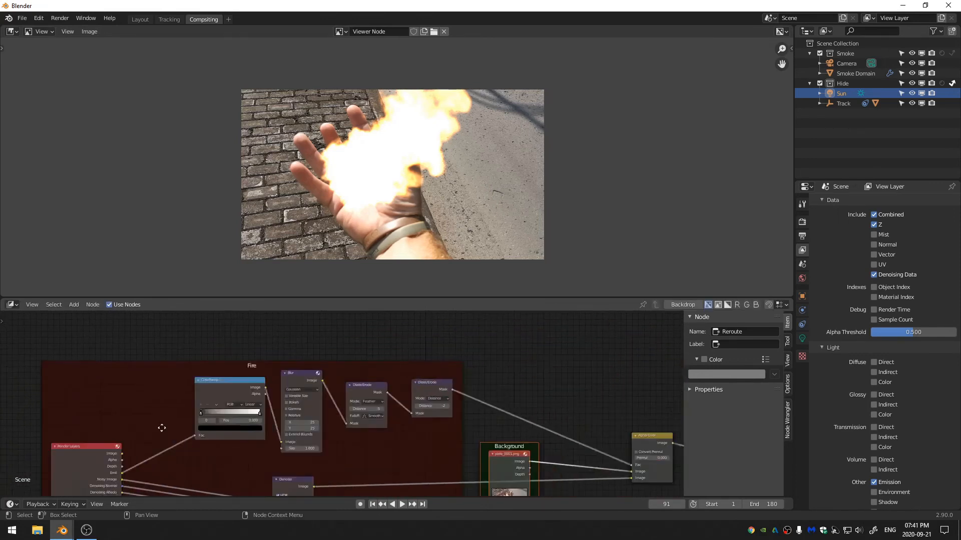
# - Try the ColorRamp's white stop at 0.514, then settle it at about 0.17 to widen the fire mask
pyautogui.scroll(1, 234, 407)
pyautogui.moveTo(267, 389); pyautogui.dragTo(216, 392)
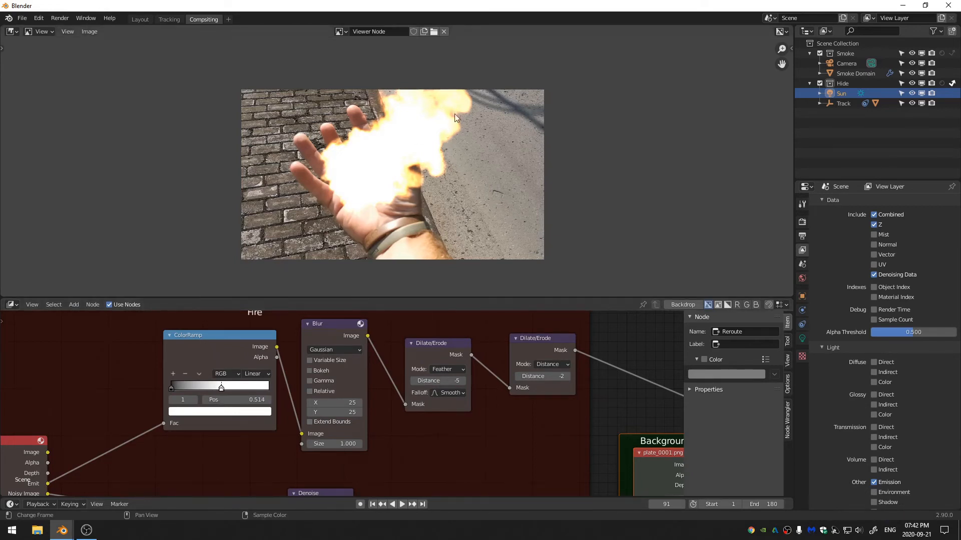
pyautogui.moveTo(221, 393); pyautogui.dragTo(190, 379)
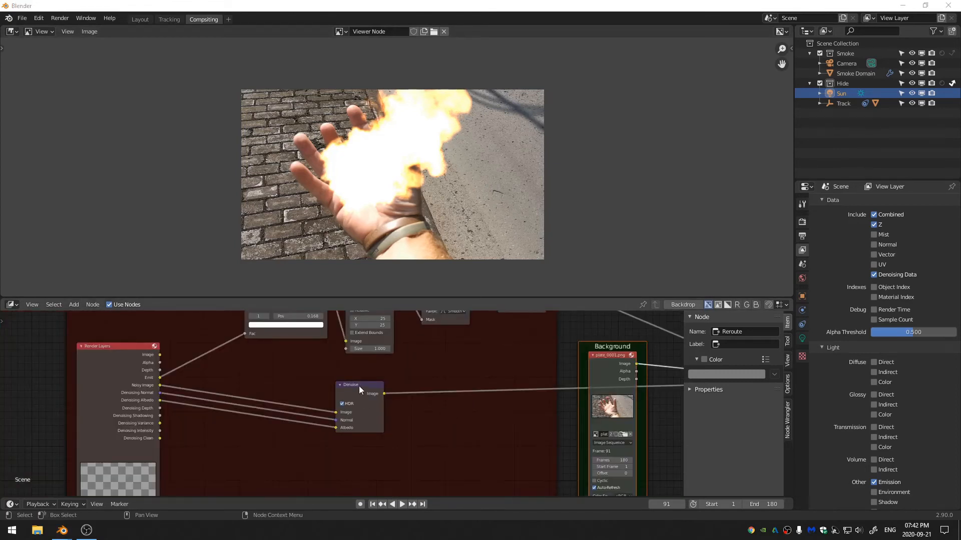
# - Insert a Color Balance node on the link from Denoise to Alpha Over, and shift the Background frame down below that link
pyautogui.moveTo(359, 385); pyautogui.dragTo(228, 384)
pyautogui.hotkey('shift', 'a')
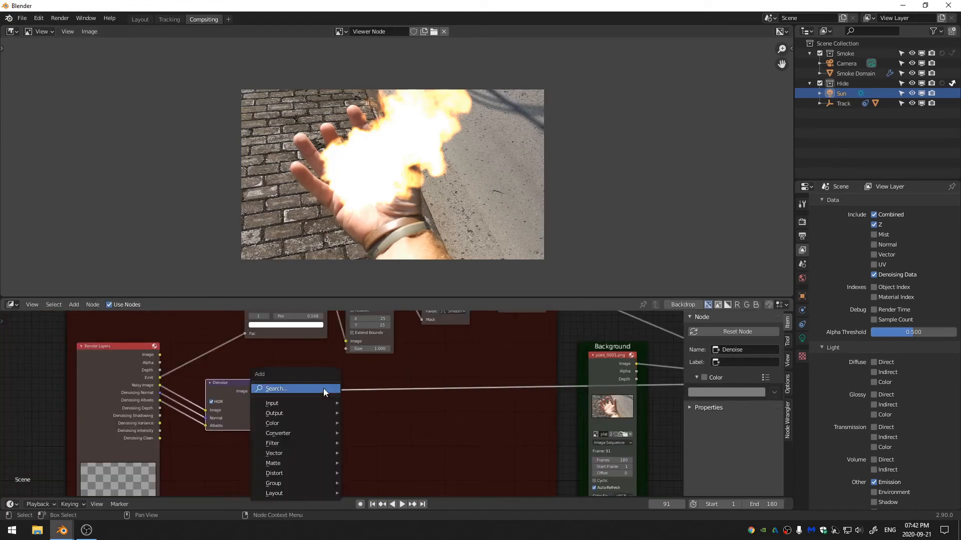
pyautogui.click(323, 388)
pyautogui.write('colo')
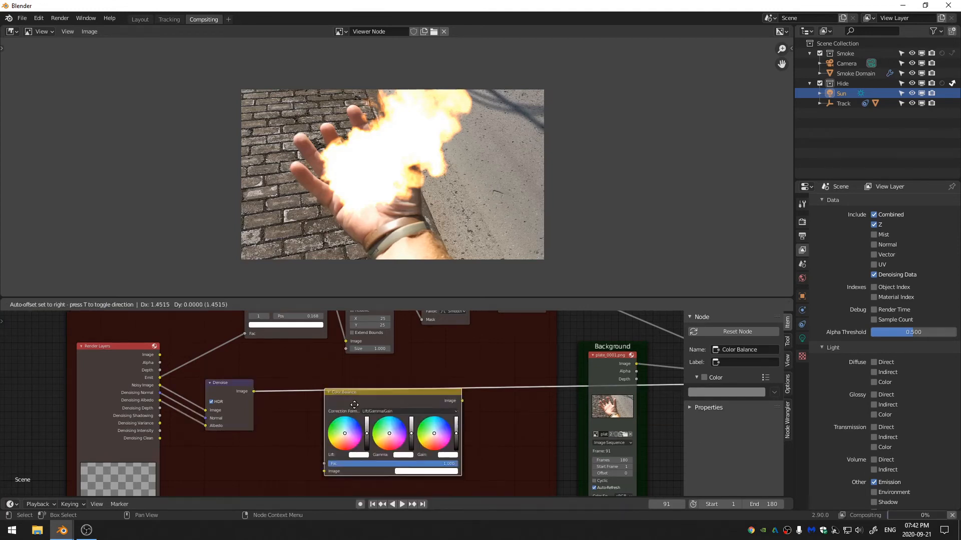
pyautogui.press('Return')
pyautogui.click(434, 395)
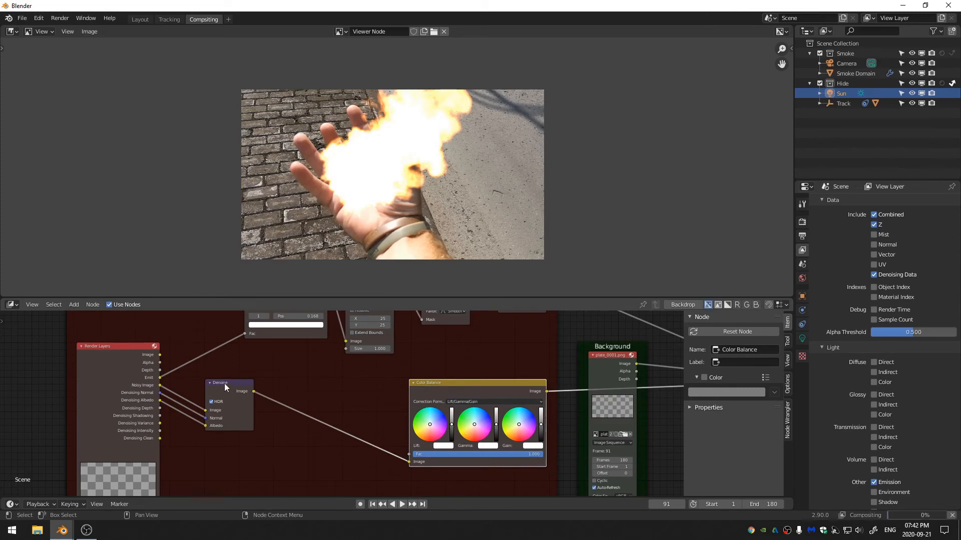
pyautogui.moveTo(451, 383); pyautogui.dragTo(283, 393, button='middle')
pyautogui.moveTo(438, 356); pyautogui.dragTo(438, 431)
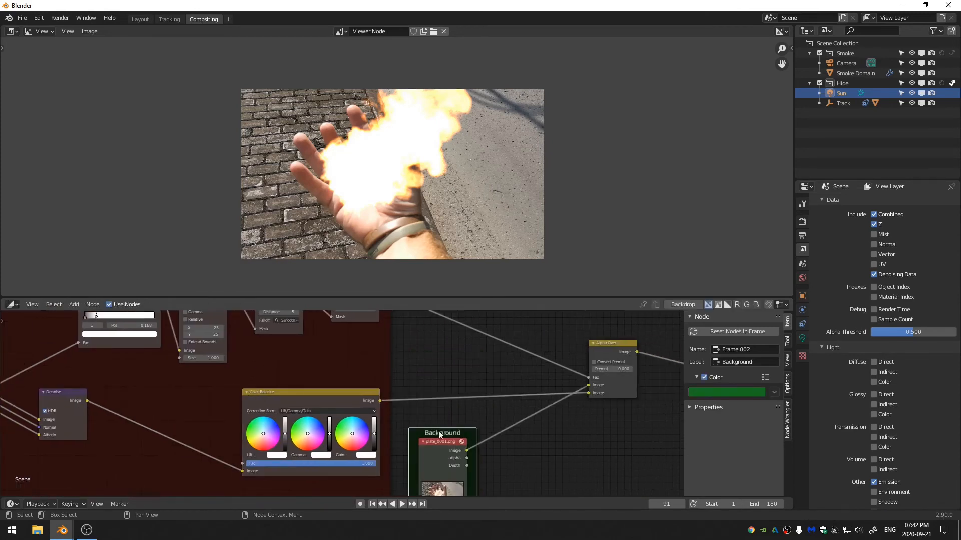
# - Insert a Color Correction node between the Denoise and Color Balance nodes
pyautogui.moveTo(139, 427); pyautogui.dragTo(375, 386, button='middle')
pyautogui.hotkey('shift', 'a')
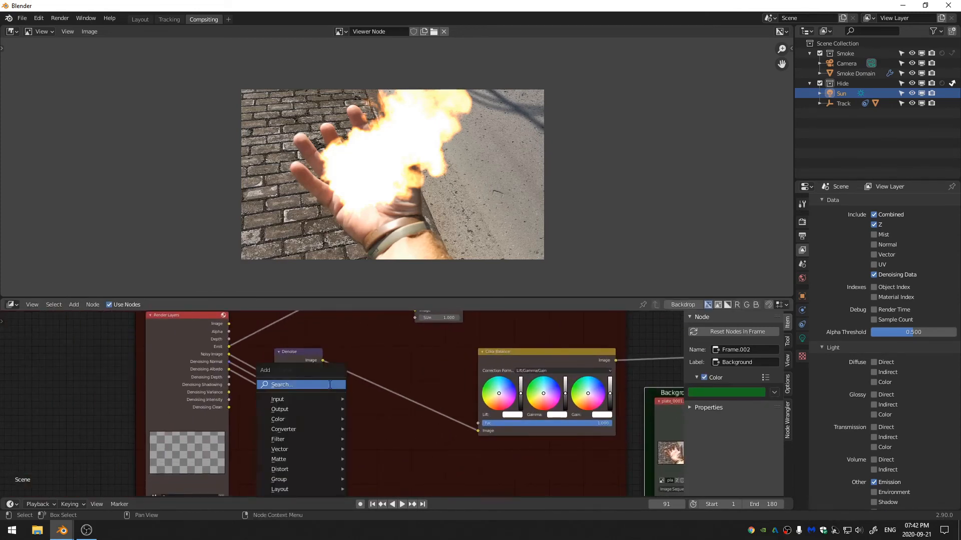
pyautogui.click(329, 385)
pyautogui.write('color')
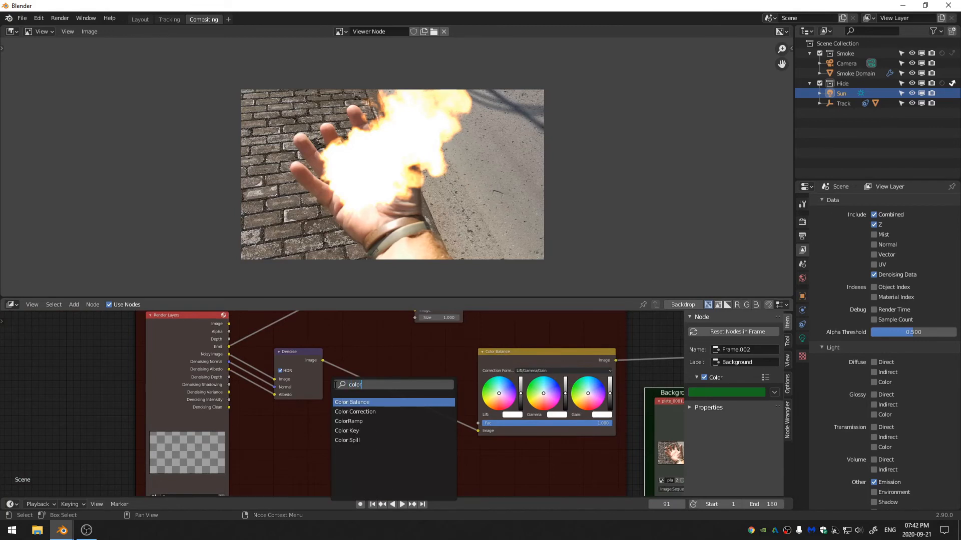
pyautogui.press('Down')
pyautogui.press('Down')
pyautogui.press('Up')
pyautogui.press('Return')
pyautogui.click(365, 386)
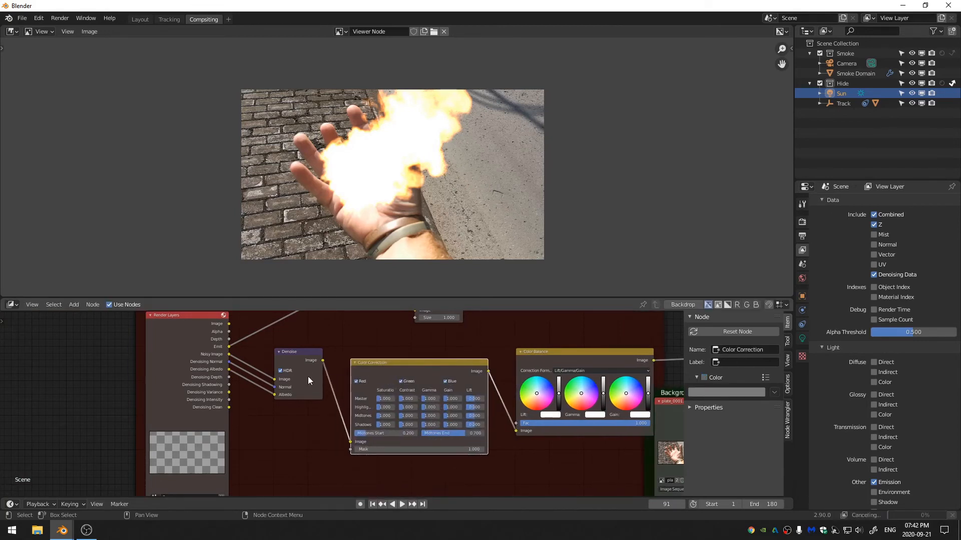
# - Move the whole Fire frame away from the Background frame so the two no longer overlap
pyautogui.moveTo(544, 359); pyautogui.dragTo(436, 413, button='middle')
pyautogui.scroll(-7, 431, 411)
pyautogui.moveTo(374, 339); pyautogui.dragTo(287, 338)
pyautogui.scroll(9, 140, 432)
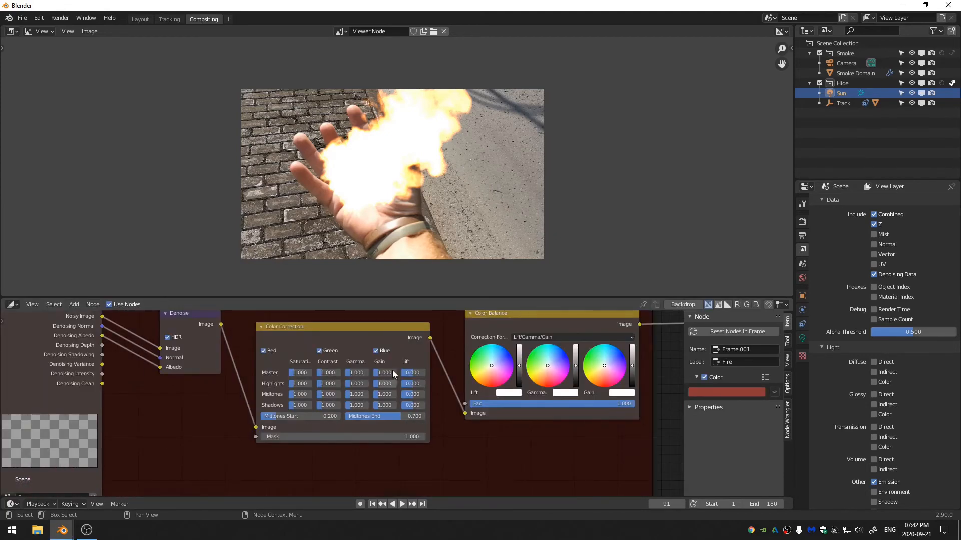
# - On the Color Balance node, tint Lift and Gain toward orange and shift Gamma very slightly toward blue
pyautogui.moveTo(392, 370); pyautogui.dragTo(284, 397, button='middle')
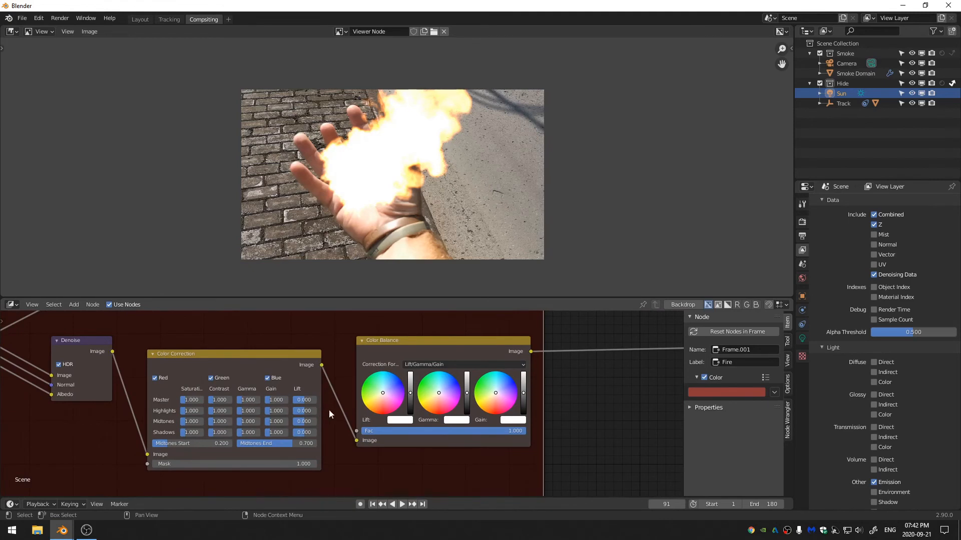
pyautogui.scroll(1, 353, 401)
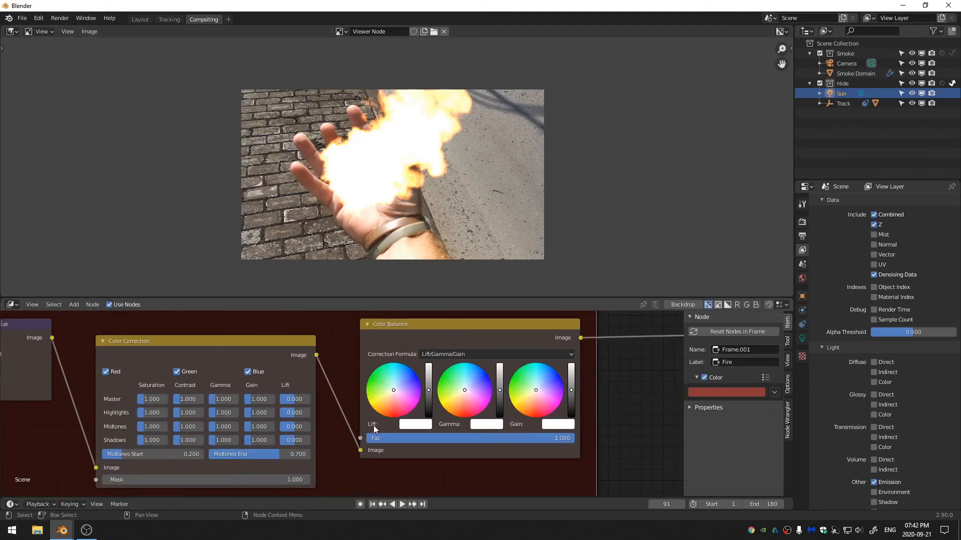
pyautogui.moveTo(393, 391); pyautogui.dragTo(389, 402)
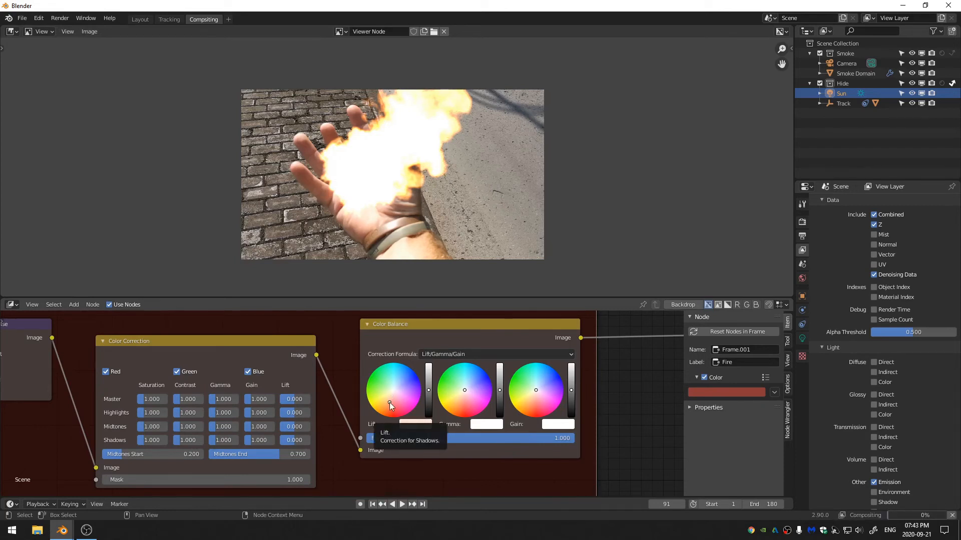
pyautogui.click(466, 388)
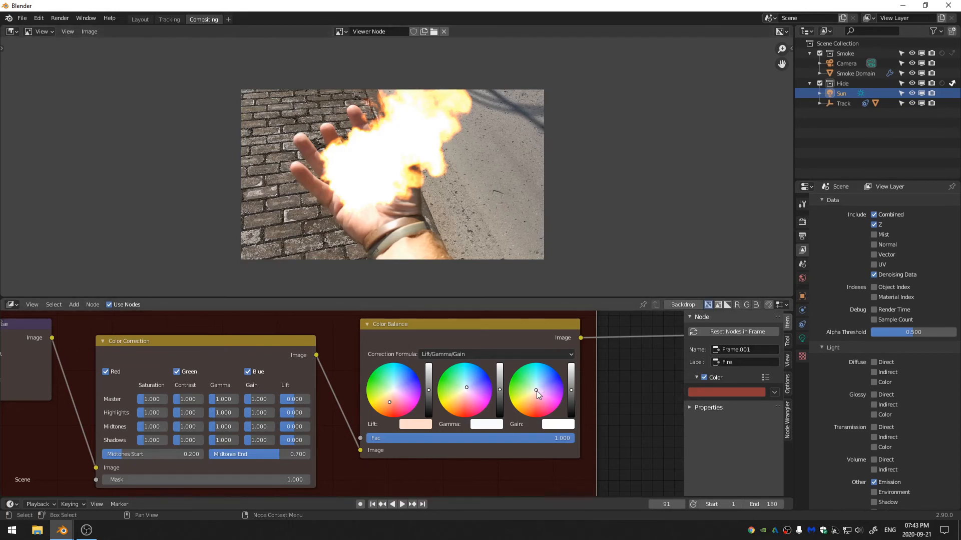
pyautogui.moveTo(536, 391); pyautogui.dragTo(533, 396)
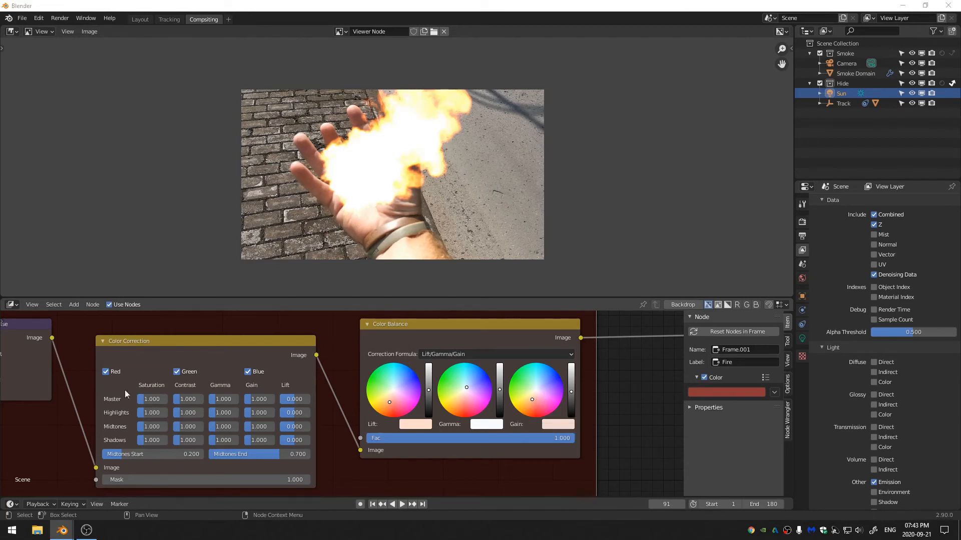
# - Set the Master Saturation of the Color Correction node to 1.05
pyautogui.click(158, 399)
pyautogui.write('1.05')
pyautogui.press('Return')
pyautogui.moveTo(347, 353); pyautogui.dragTo(381, 372, button='middle')
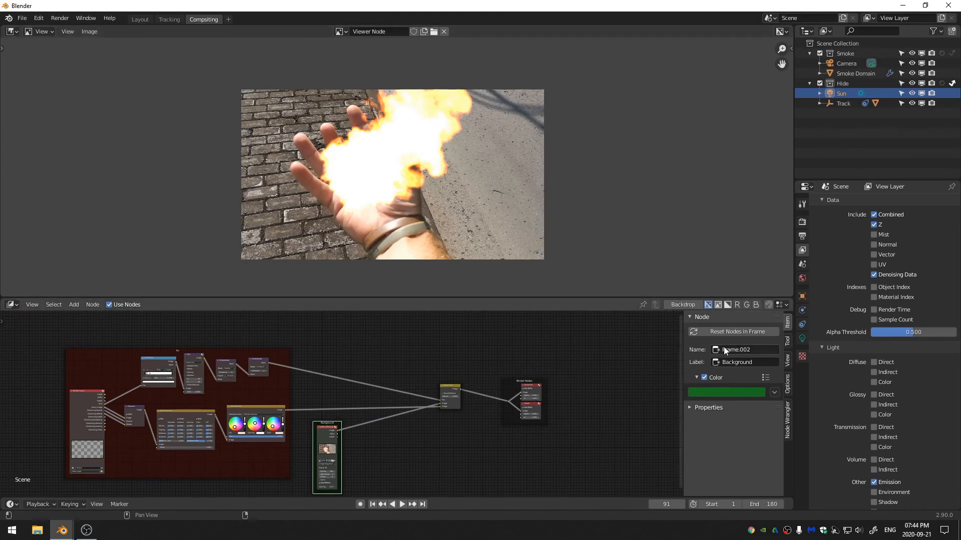
# - Set the render output folder to the Desktop and the file format to FFmpeg video
pyautogui.click(802, 221)
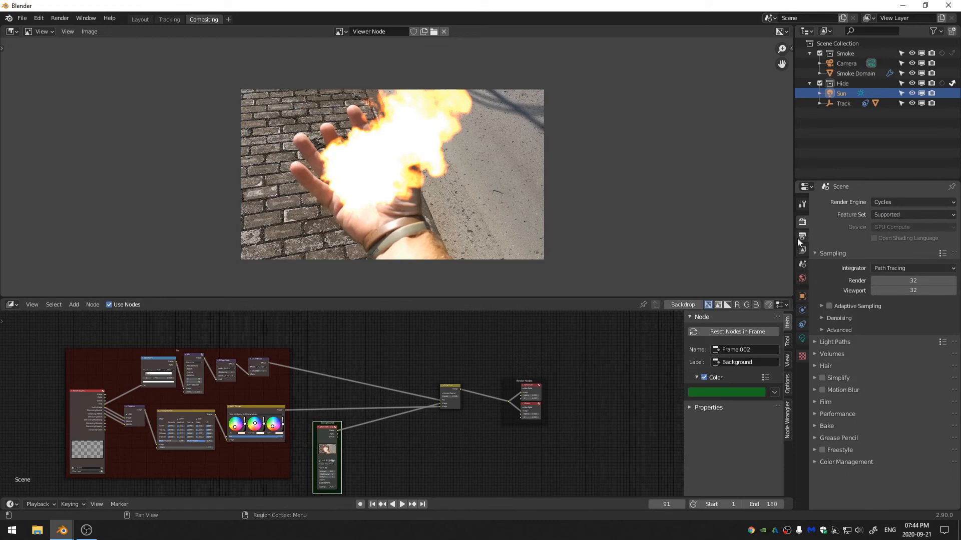
pyautogui.click(802, 235)
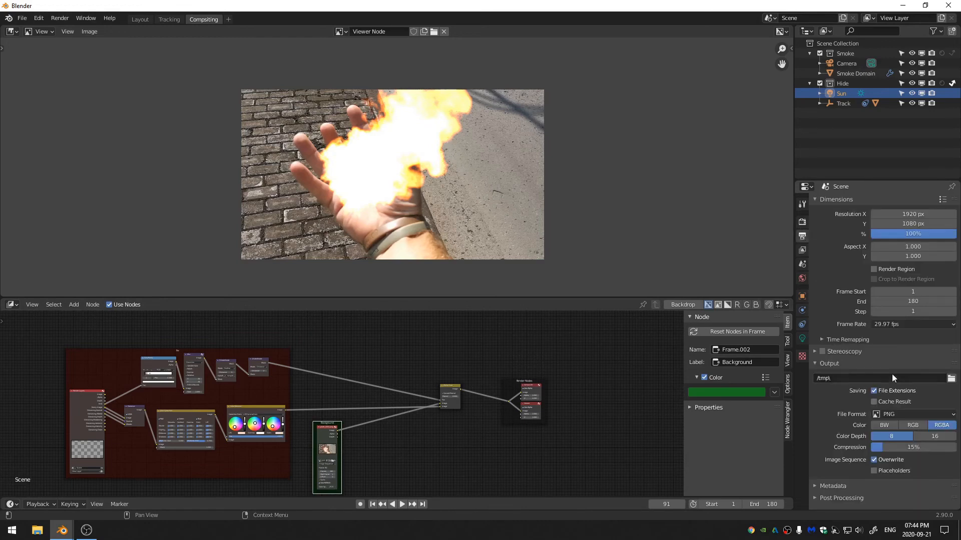
pyautogui.click(952, 379)
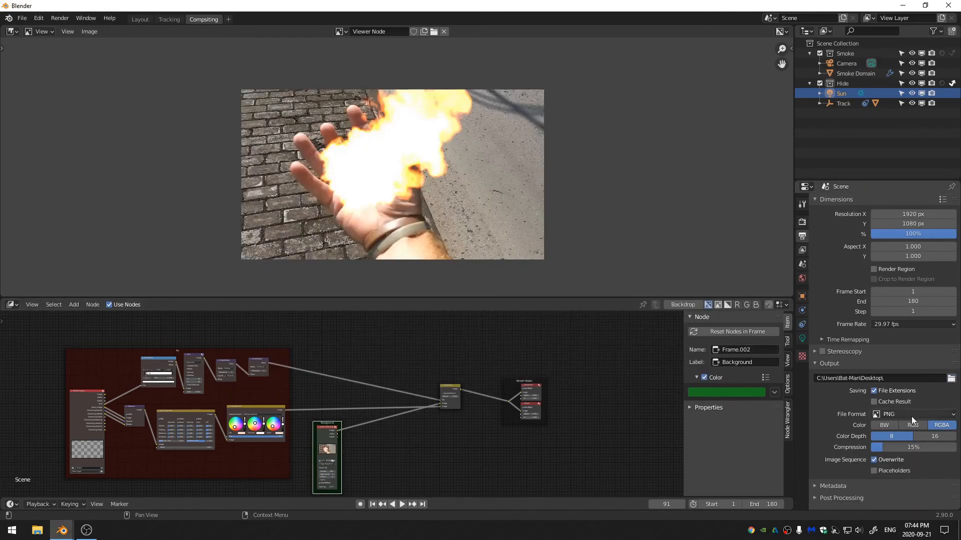
pyautogui.click(911, 415)
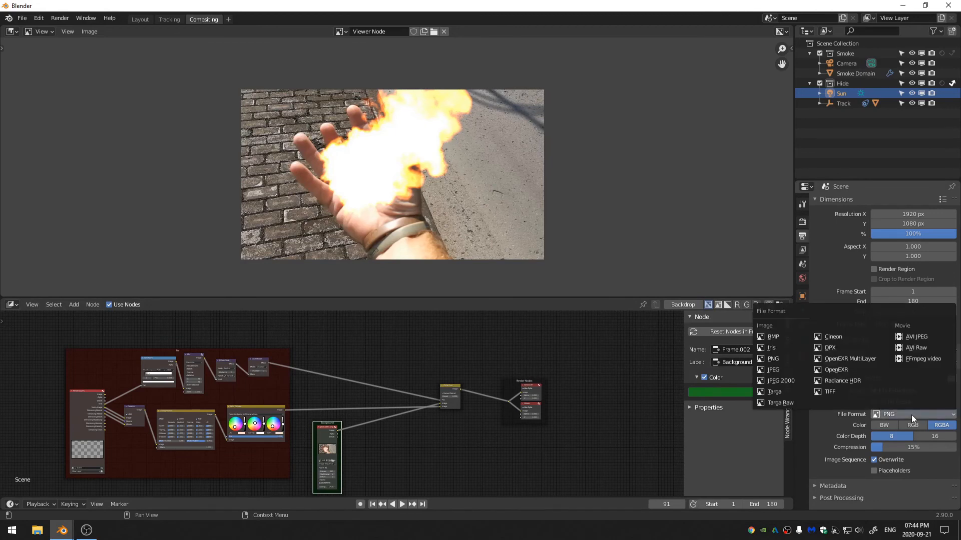
pyautogui.click(923, 359)
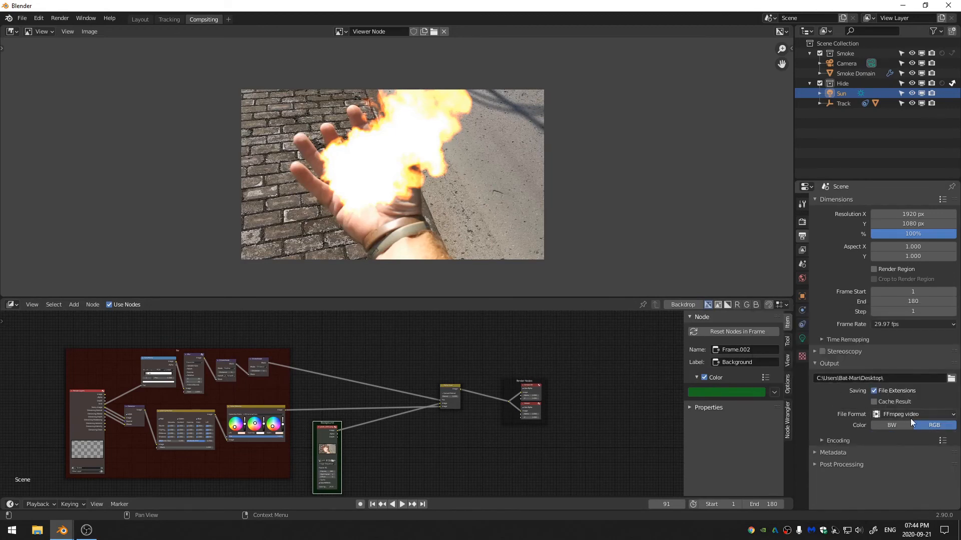
# - Apply the h264 in MP4 encoding preset and set the video's output quality to High quality
pyautogui.click(834, 443)
pyautogui.click(838, 440)
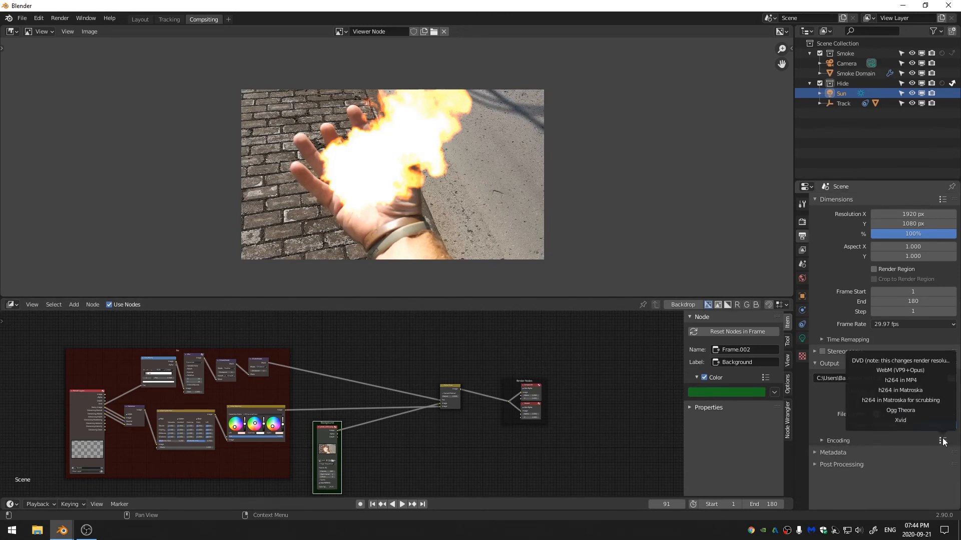
pyautogui.click(940, 441)
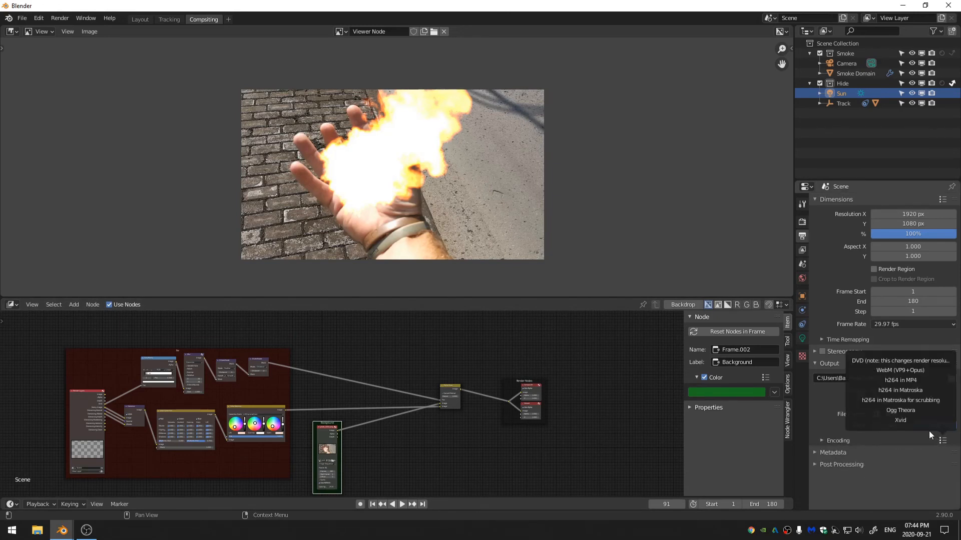
pyautogui.click(901, 380)
pyautogui.click(836, 440)
pyautogui.scroll(-4, 836, 441)
pyautogui.click(884, 429)
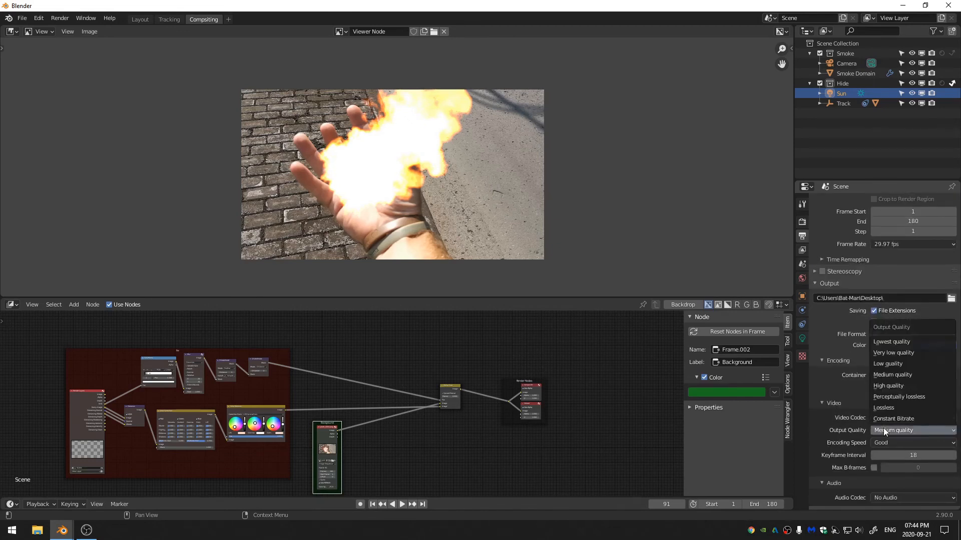
pyautogui.click(915, 364)
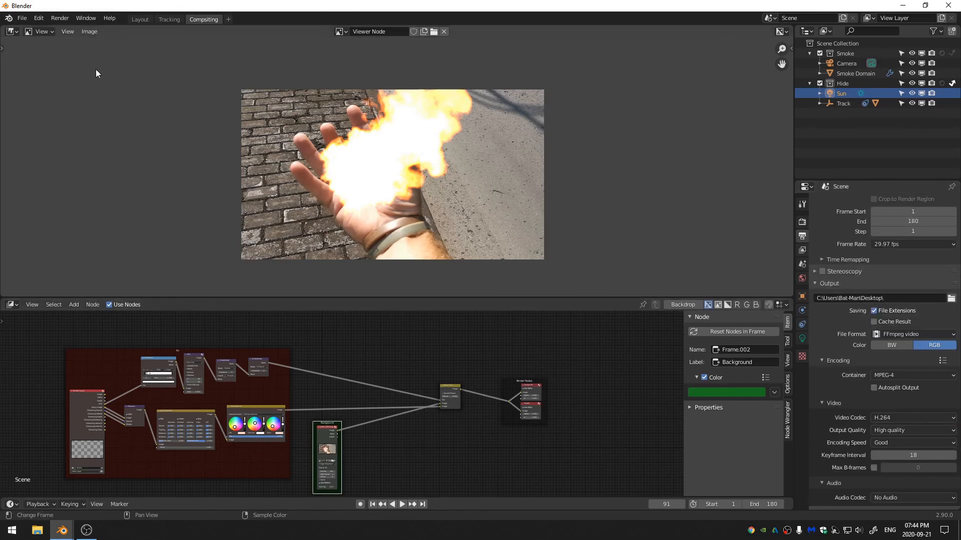